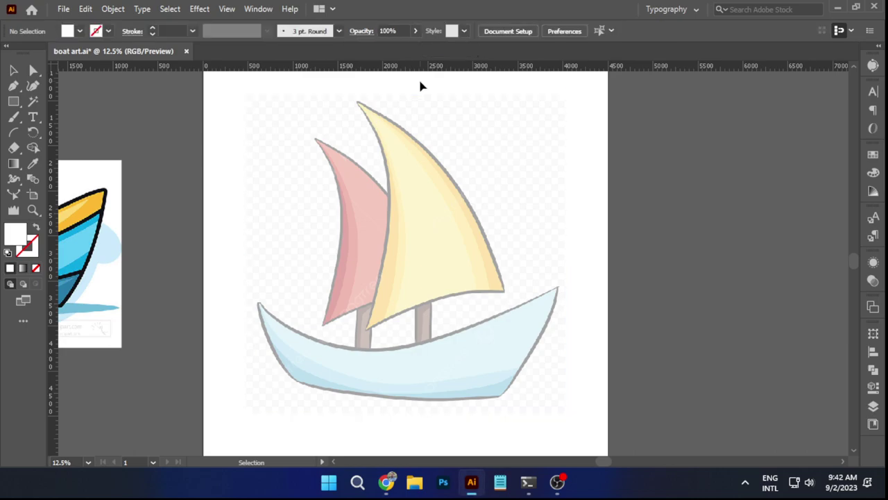
# Trace the hull's bottom edge with a curved, stroke-only Pen path from the lower-right corner to the lower-left corner.
pyautogui.hotkey('ctrl', 'shift', 'a')
pyautogui.scroll(2, 375, 359)
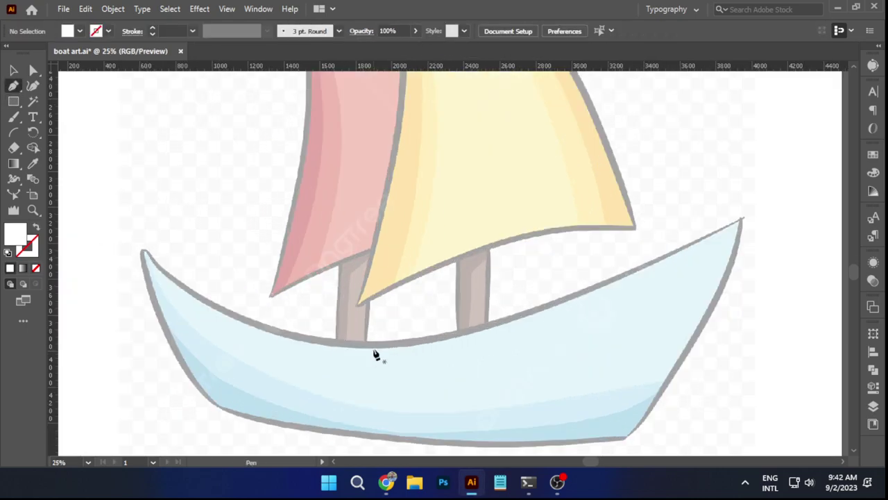
pyautogui.moveTo(332, 310); pyautogui.dragTo(347, 278)
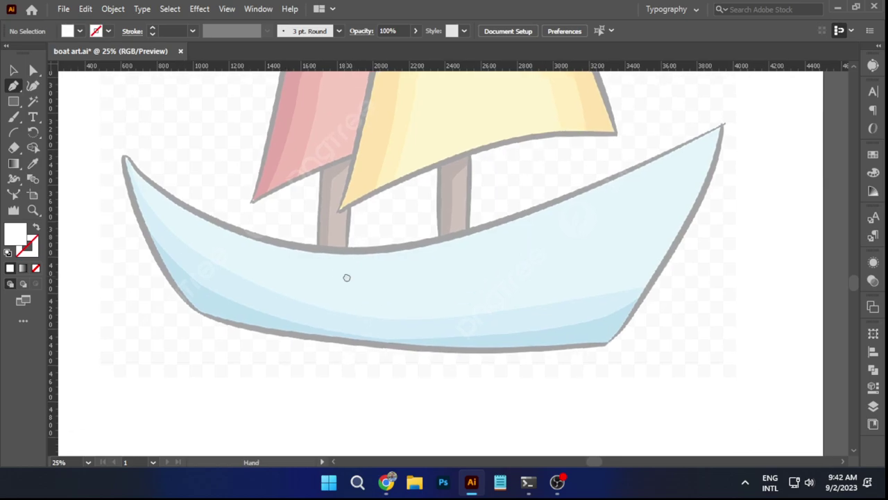
pyautogui.click(605, 346)
pyautogui.hscroll(-1, 349, 357)
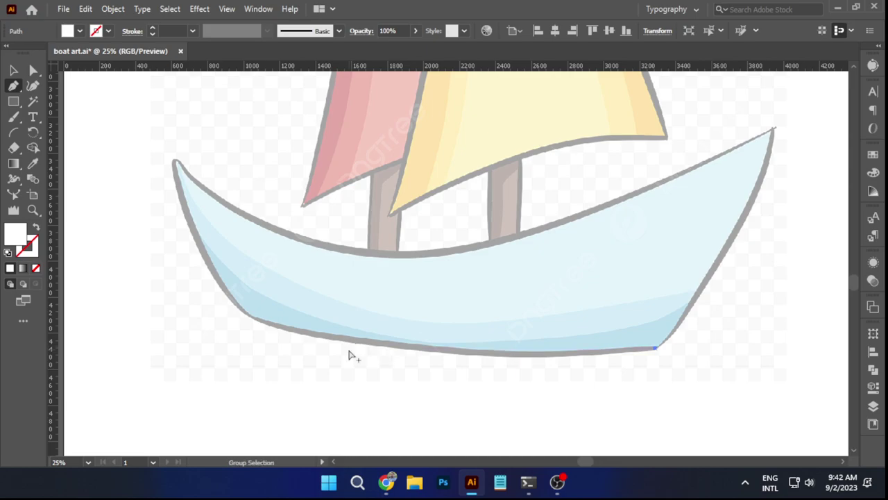
pyautogui.scroll(1, 279, 331)
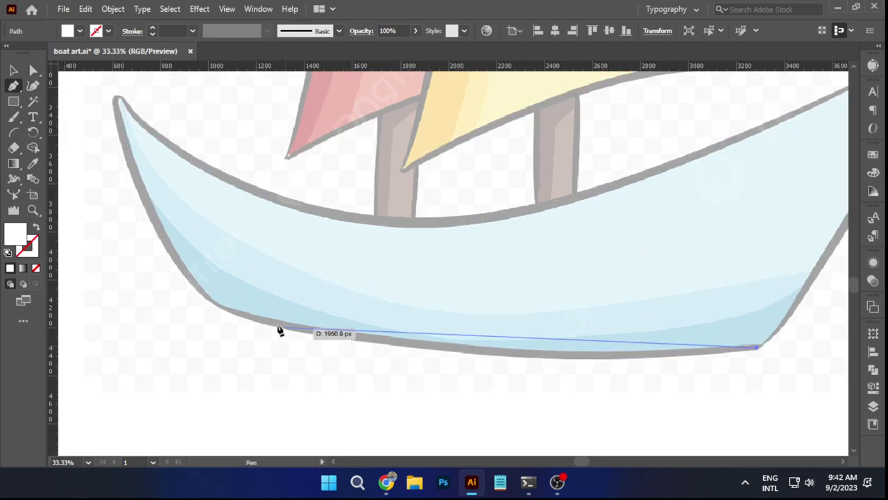
pyautogui.click(34, 227)
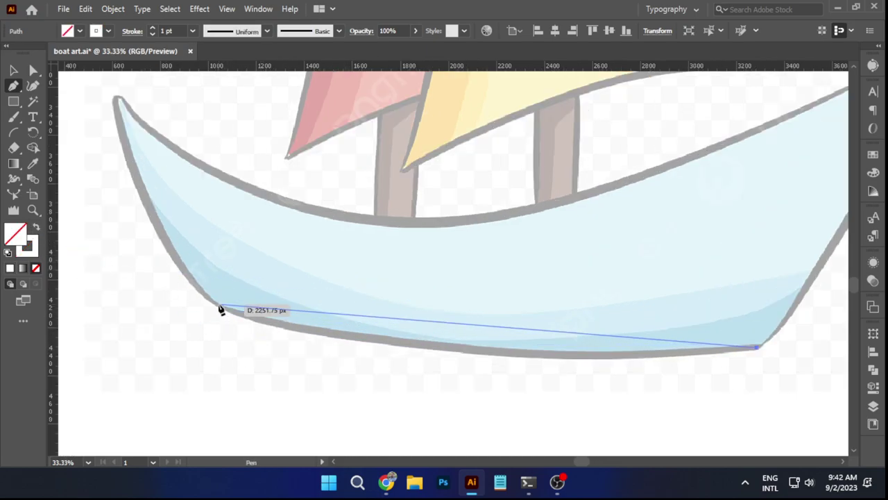
pyautogui.moveTo(216, 305); pyautogui.dragTo(456, 383)
# Extend the path up the hull's left edge to the bow tip, placing its curved end anchor just below the tip.
pyautogui.moveTo(239, 321); pyautogui.dragTo(265, 346)
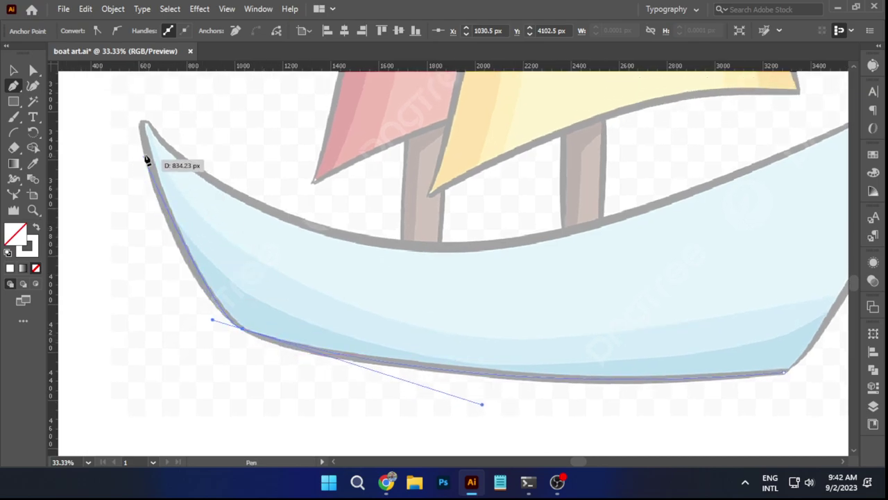
pyautogui.click(142, 125)
pyautogui.moveTo(147, 99); pyautogui.dragTo(146, 98)
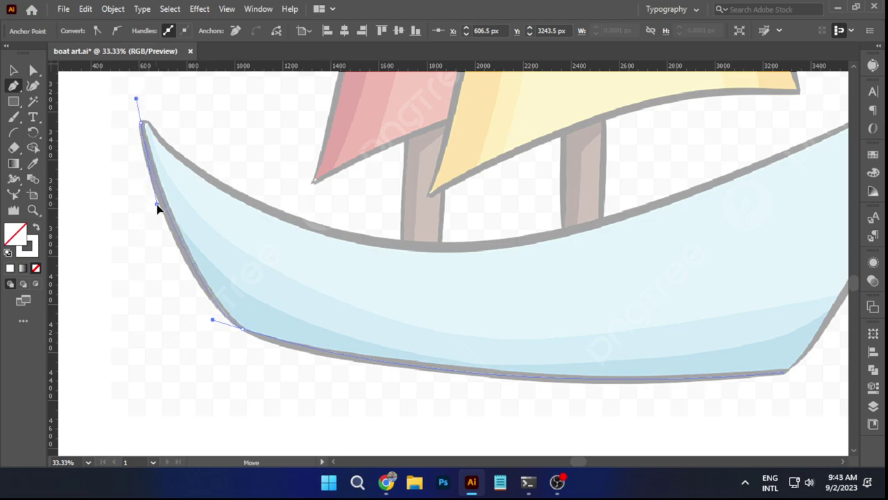
pyautogui.scroll(3, 154, 181)
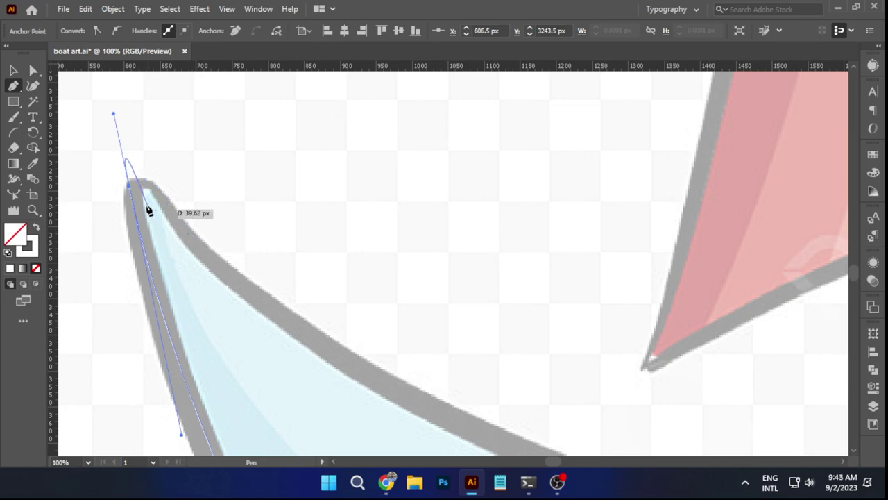
pyautogui.press('ctrl')
pyautogui.moveTo(127, 186); pyautogui.dragTo(136, 218)
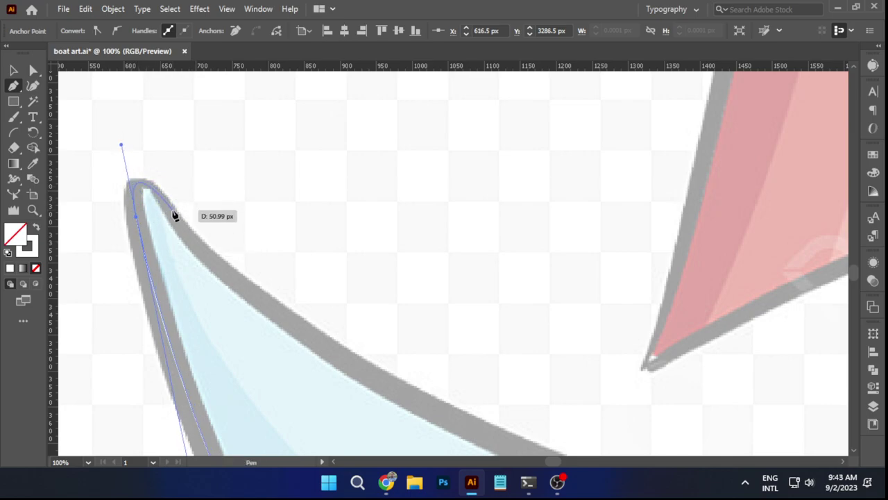
pyautogui.moveTo(236, 281); pyautogui.dragTo(242, 287)
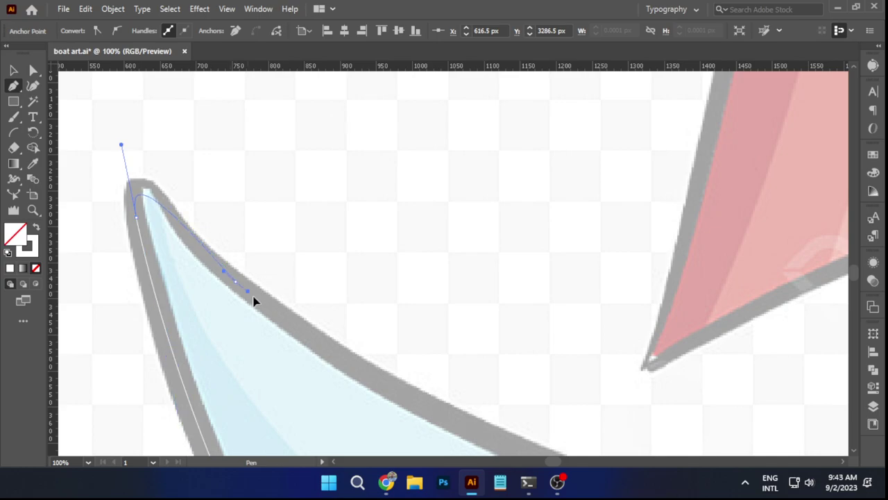
pyautogui.moveTo(299, 373); pyautogui.dragTo(325, 382)
pyautogui.hotkey('ctrl', 'z')
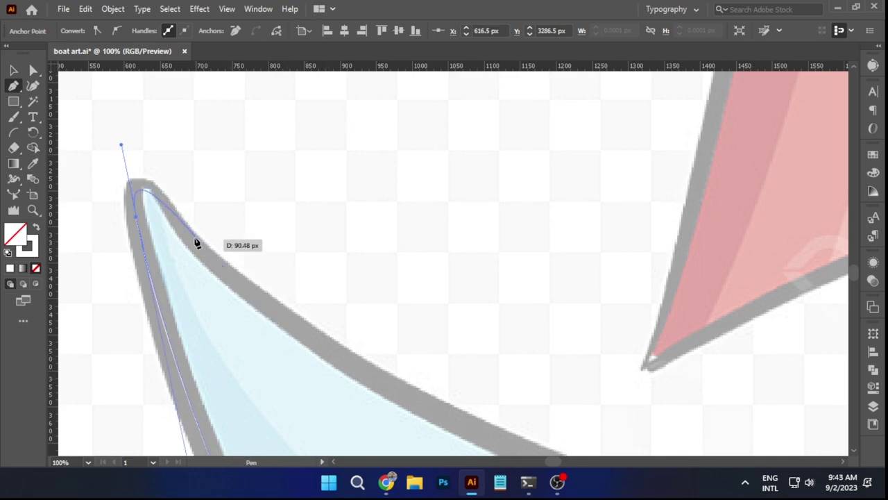
# Round the path over the bow tip with a smooth anchor at the start of the hull's top edge.
pyautogui.moveTo(183, 230); pyautogui.dragTo(195, 252)
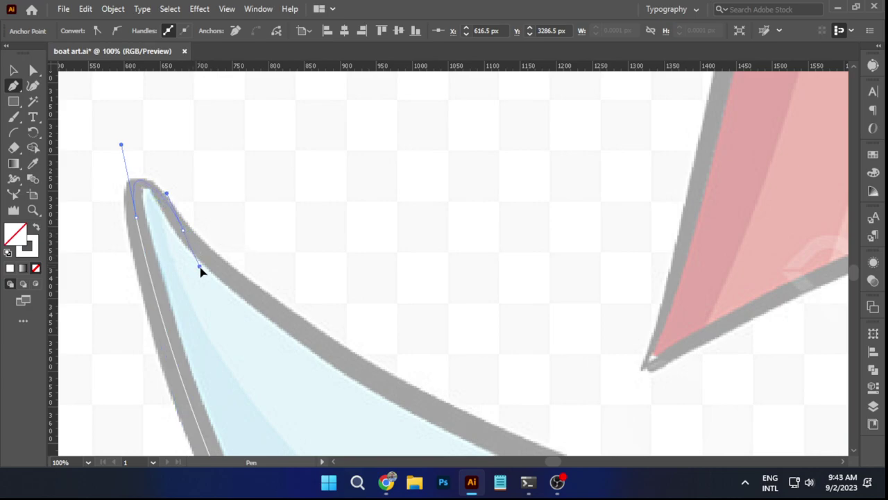
pyautogui.moveTo(210, 262); pyautogui.dragTo(173, 125)
pyautogui.scroll(-2, 212, 260)
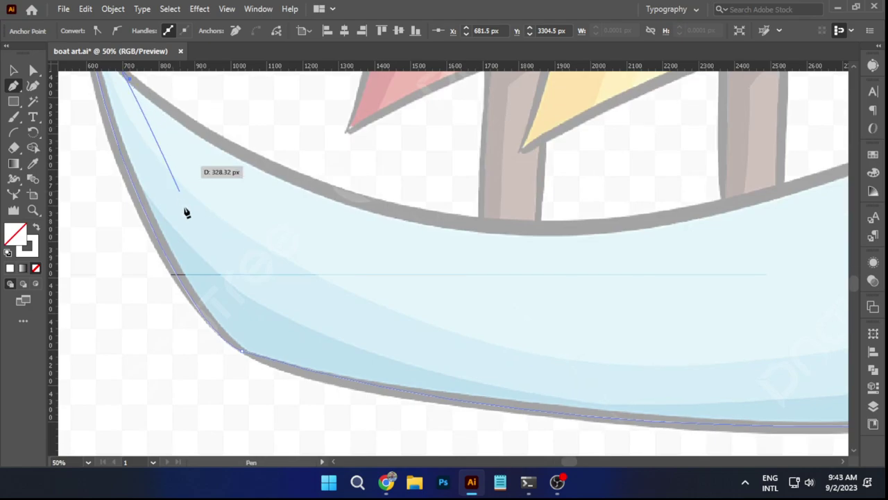
pyautogui.moveTo(225, 208); pyautogui.dragTo(214, 287)
pyautogui.scroll(-1, 243, 278)
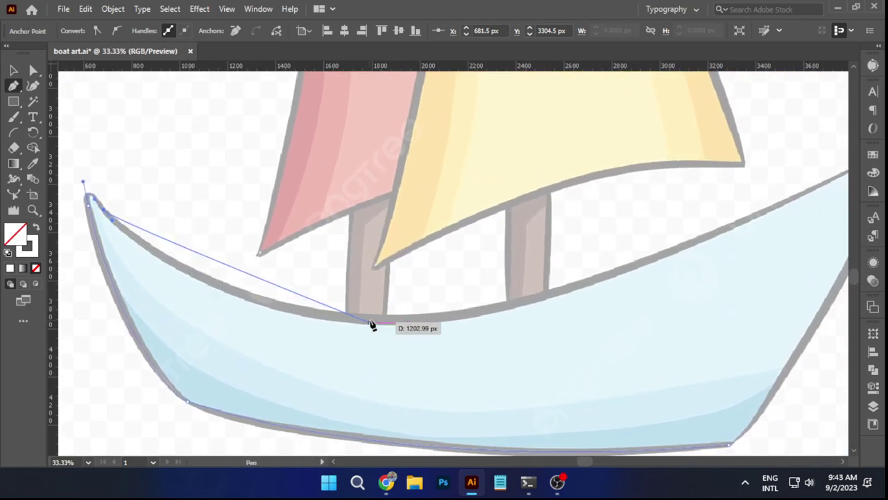
# Curve the path along the top edge to the front mast's base, fitting the anchor and its handle to the outline.
pyautogui.moveTo(372, 323); pyautogui.dragTo(412, 313)
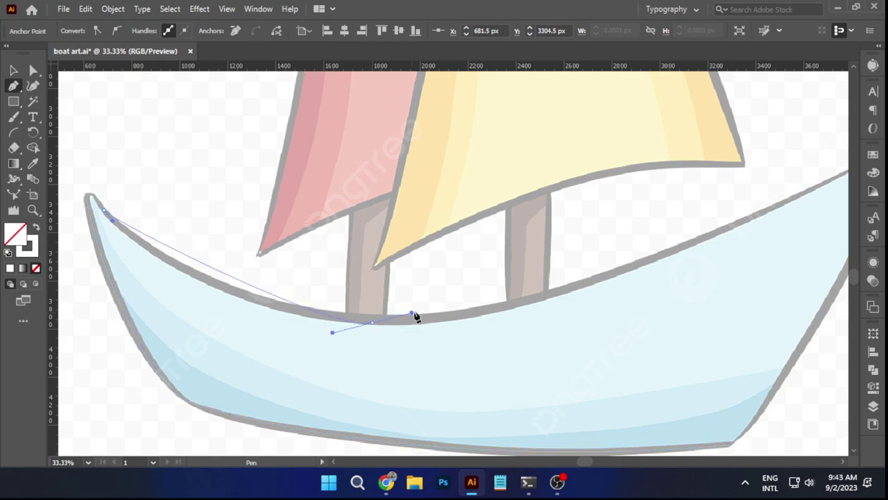
pyautogui.moveTo(325, 331); pyautogui.dragTo(207, 310)
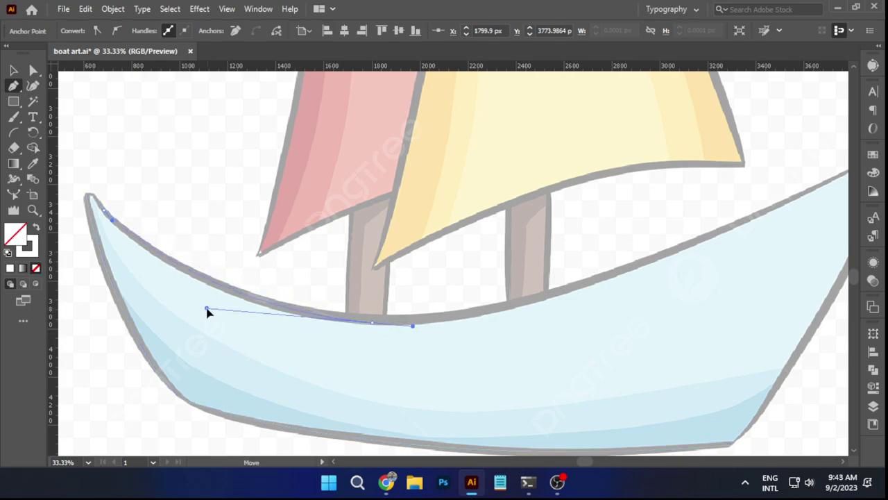
pyautogui.scroll(3, 377, 331)
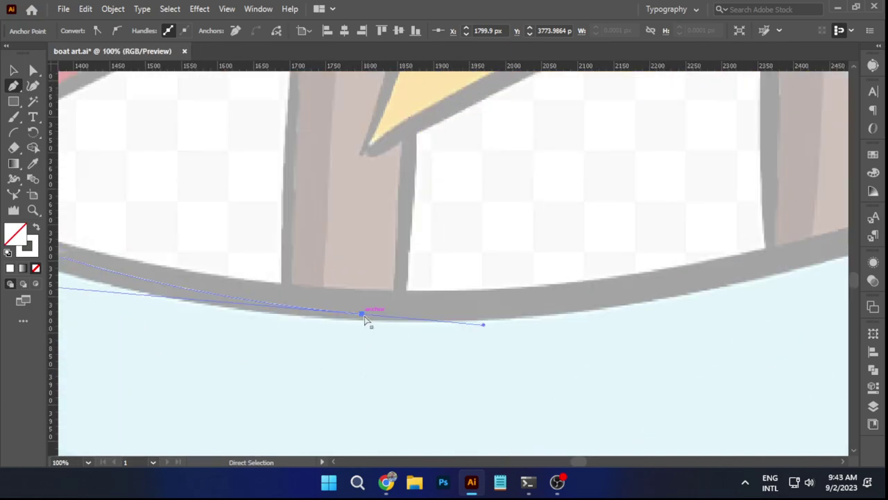
pyautogui.moveTo(362, 313); pyautogui.dragTo(363, 310)
pyautogui.press('space')
pyautogui.moveTo(283, 312); pyautogui.dragTo(555, 353)
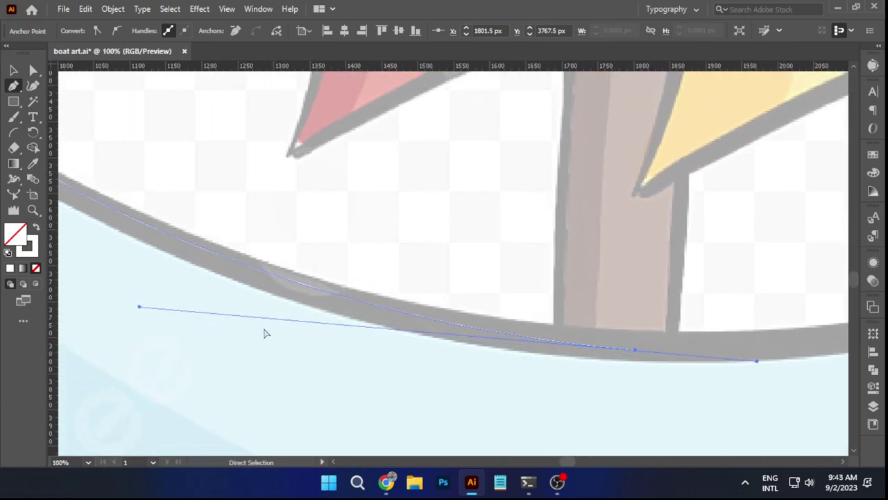
pyautogui.moveTo(139, 306)
pyautogui.mouseDown()
pyautogui.moveTo(119, 310)
pyautogui.moveTo(148, 306)
pyautogui.mouseUp()
# Extend the path along the rest of the top edge to the right tip, shape the curve to the outline, and end the path.
pyautogui.scroll(-3, 153, 305)
pyautogui.scroll(-1, 250, 311)
pyautogui.scroll(3, 403, 333)
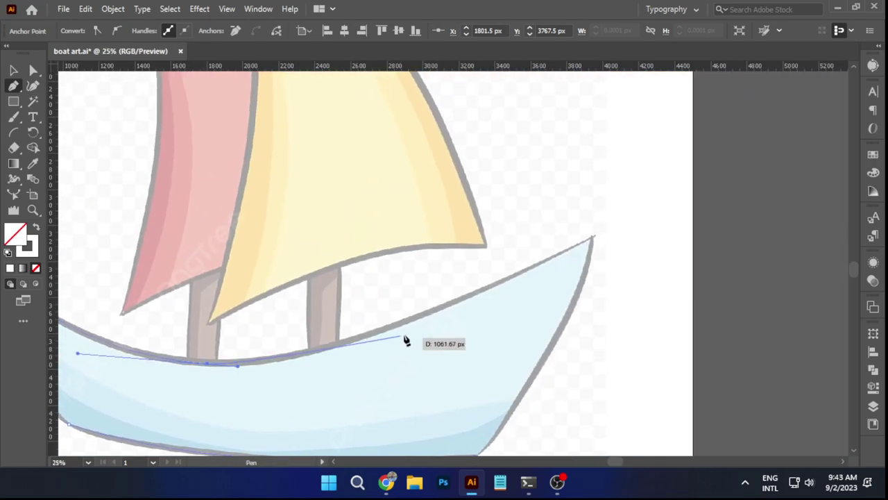
pyautogui.moveTo(432, 324); pyautogui.dragTo(222, 399)
pyautogui.scroll(3, 461, 254)
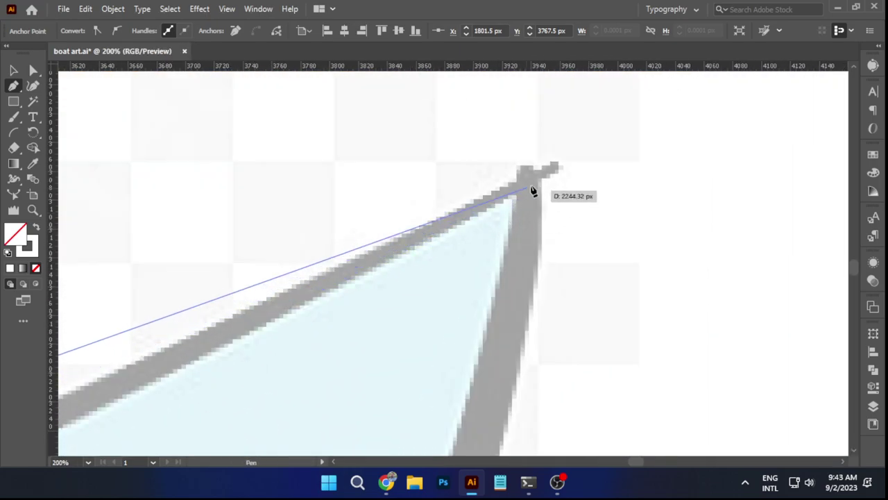
pyautogui.moveTo(556, 165)
pyautogui.mouseDown()
pyautogui.moveTo(572, 158)
pyautogui.moveTo(246, 394)
pyautogui.moveTo(237, 415)
pyautogui.moveTo(225, 394)
pyautogui.mouseUp()
pyautogui.scroll(-5, 225, 393)
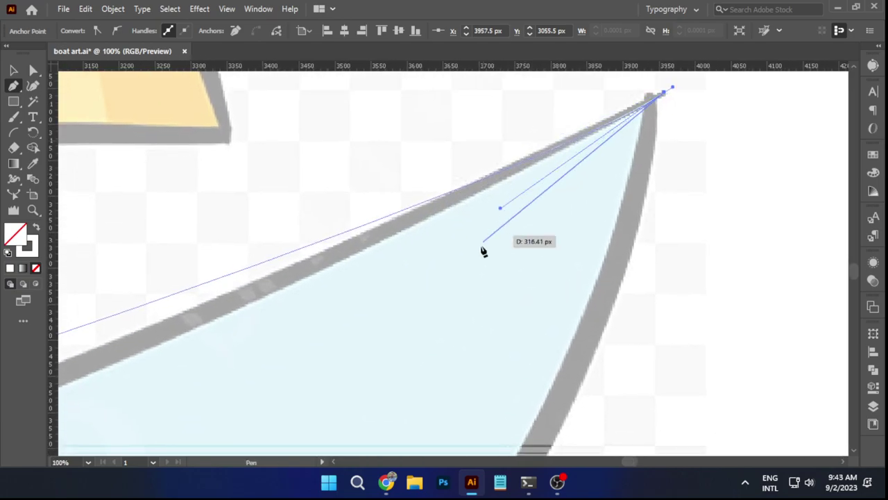
pyautogui.scroll(-1, 482, 249)
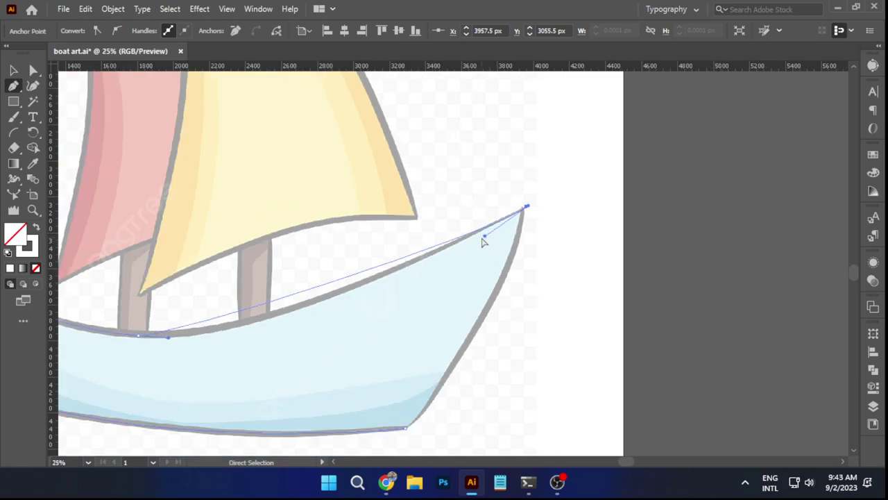
pyautogui.moveTo(485, 237); pyautogui.dragTo(289, 334)
pyautogui.keyDown('ctrl'); pyautogui.click(574, 220); pyautogui.keyUp('ctrl')
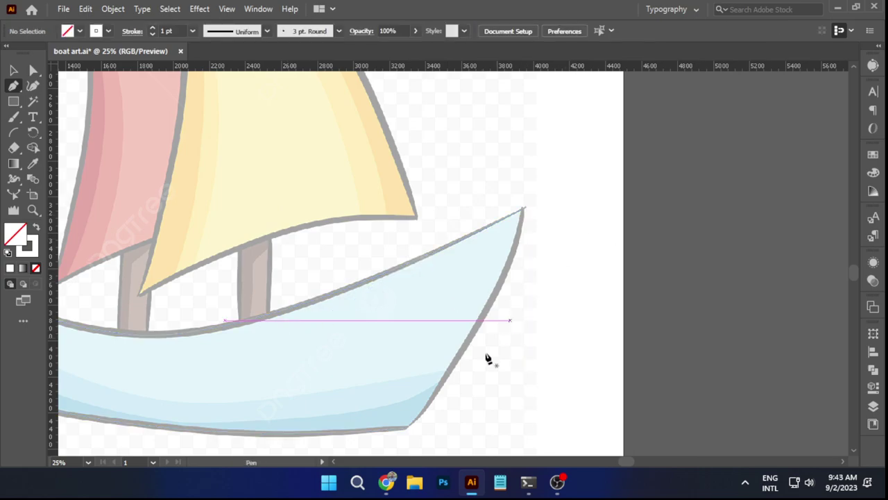
# Try to trace the hull's right edge as a single curve from the right tip to the lower-right corner.
pyautogui.scroll(7, 528, 205)
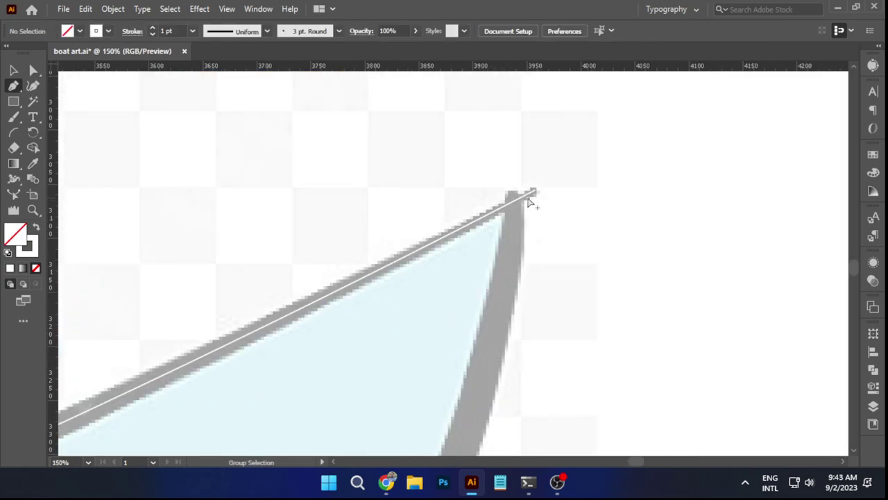
pyautogui.click(494, 189)
pyautogui.scroll(-5, 496, 193)
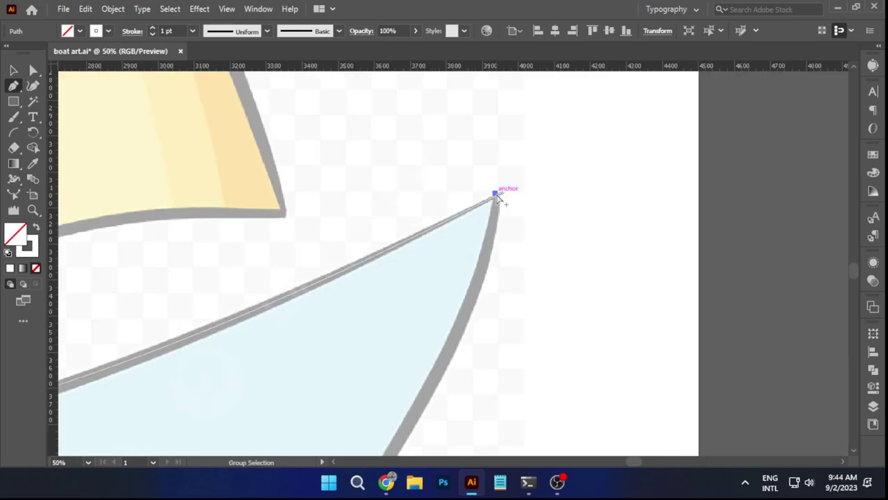
pyautogui.moveTo(496, 331); pyautogui.dragTo(555, 171)
pyautogui.scroll(-3, 559, 156)
pyautogui.scroll(6, 519, 252)
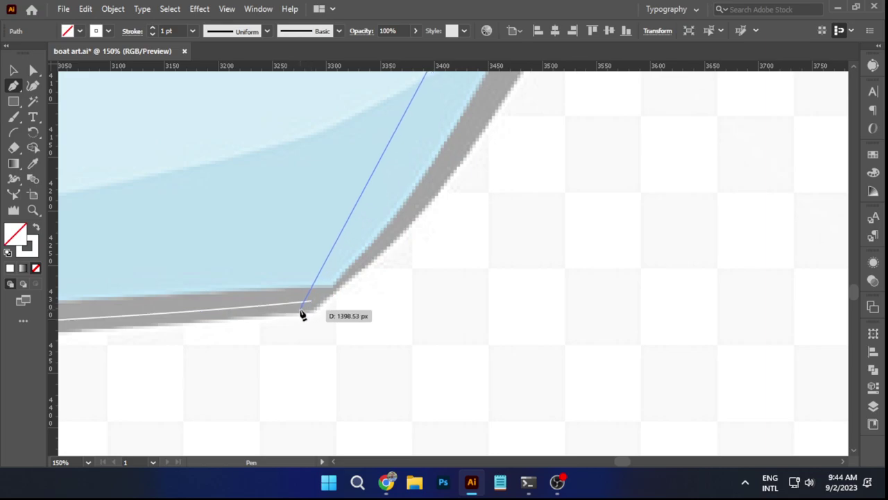
pyautogui.moveTo(311, 303); pyautogui.dragTo(264, 324)
# Try to fit the right-edge curve by lengthening the handle at the lower-right corner, and discard the curve.
pyautogui.moveTo(338, 291); pyautogui.dragTo(436, 406)
pyautogui.scroll(-3, 552, 197)
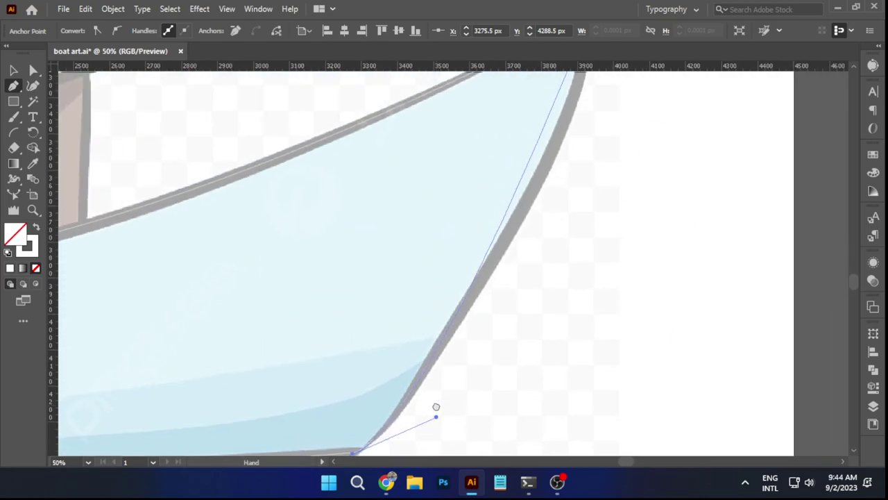
pyautogui.scroll(-2, 436, 407)
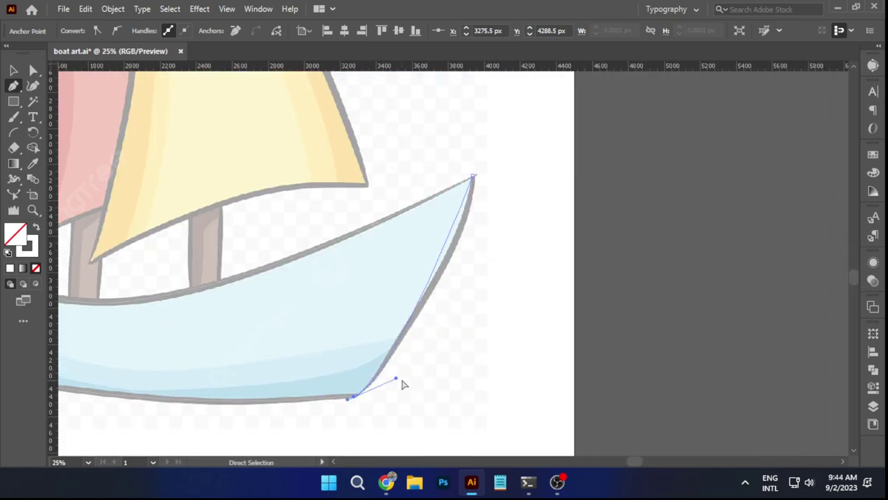
pyautogui.moveTo(398, 383); pyautogui.dragTo(484, 251)
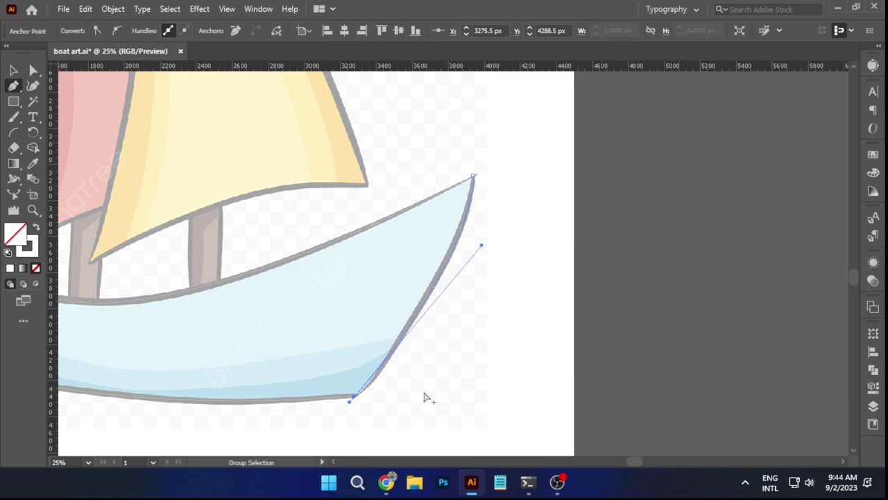
pyautogui.scroll(3, 427, 396)
pyautogui.scroll(-2, 426, 397)
pyautogui.press('Escape')
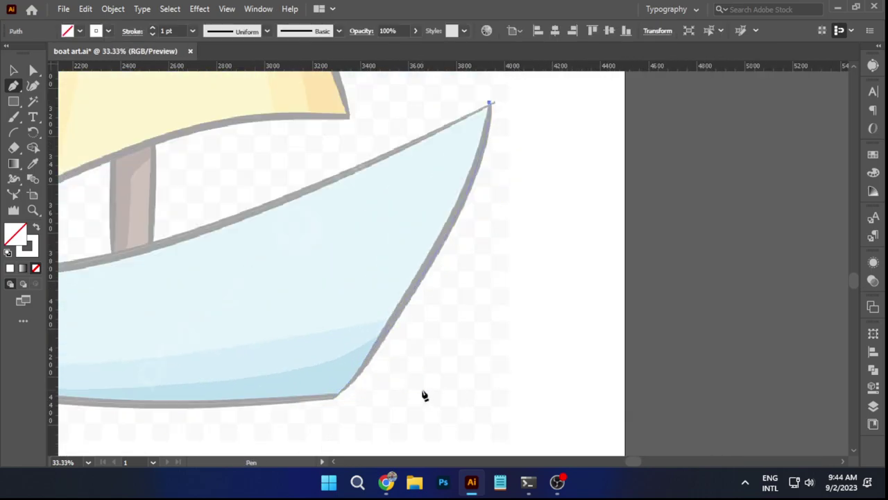
# Trace the upper part of the right edge from the tip to a smooth anchor about halfway down, aligned with the outline.
pyautogui.click(490, 103)
pyautogui.click(490, 104)
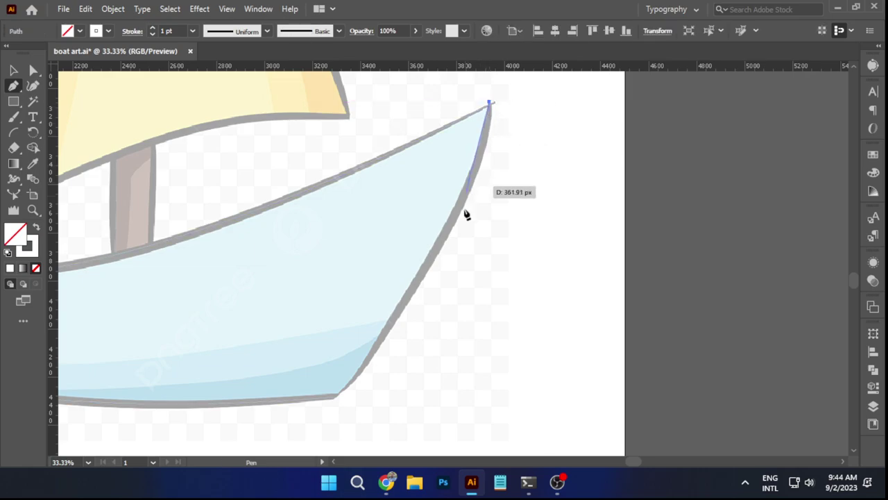
pyautogui.moveTo(437, 253); pyautogui.dragTo(492, 165)
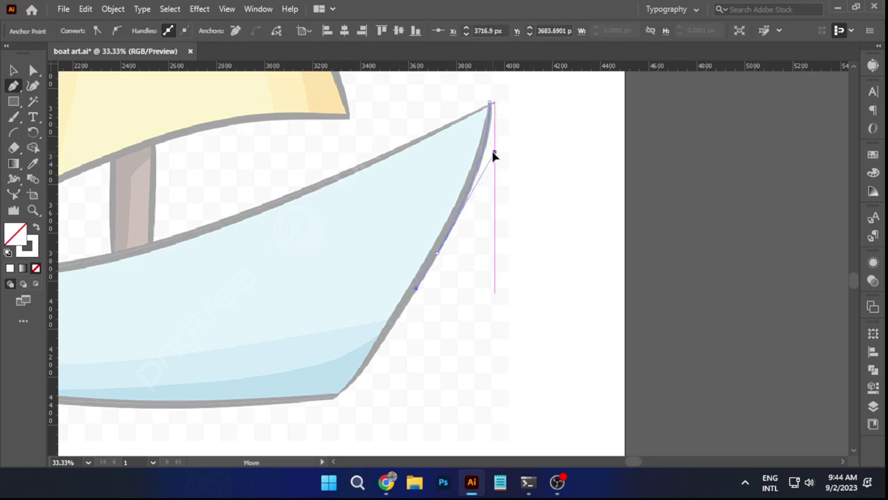
pyautogui.scroll(3, 457, 241)
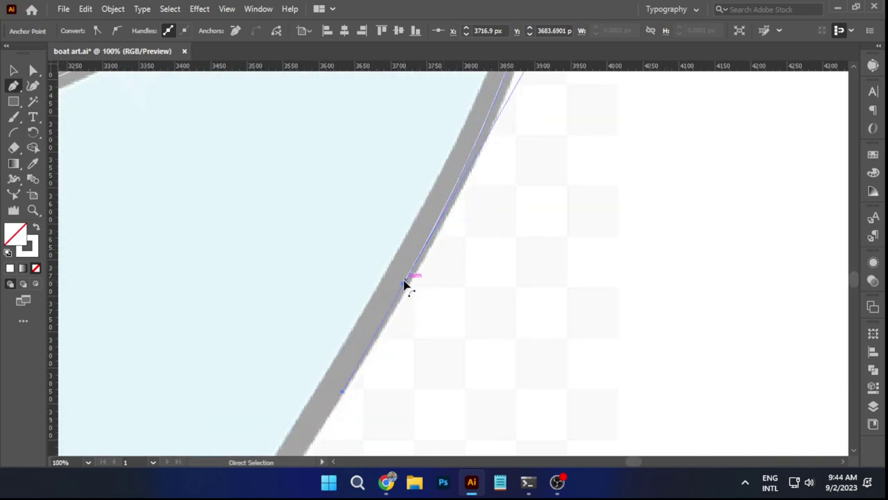
pyautogui.moveTo(403, 284); pyautogui.dragTo(397, 284)
pyautogui.scroll(-3, 398, 282)
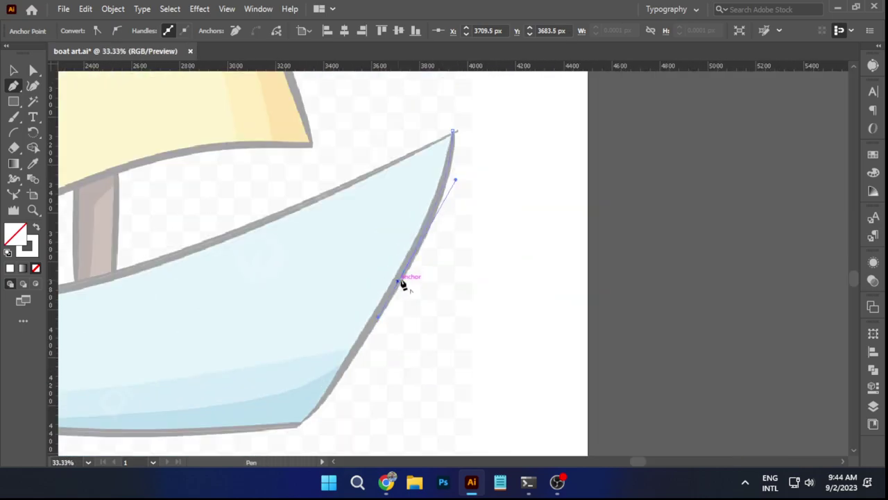
# Trace the lower part of the hull's right edge to the lower-right corner, shape its curve to the outline, and end the path.
pyautogui.moveTo(402, 336); pyautogui.dragTo(433, 277)
pyautogui.scroll(2, 371, 333)
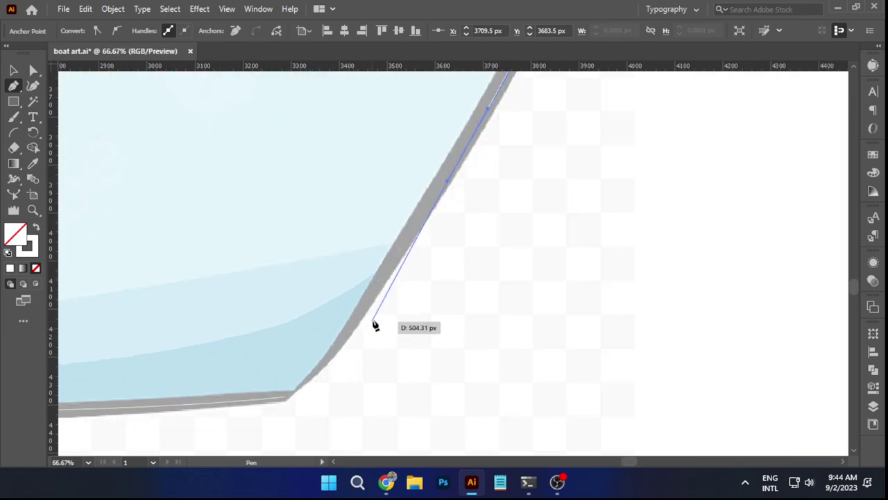
pyautogui.moveTo(375, 325); pyautogui.dragTo(419, 264)
pyautogui.moveTo(391, 297)
pyautogui.mouseDown()
pyautogui.moveTo(324, 354)
pyautogui.moveTo(301, 351)
pyautogui.moveTo(382, 308)
pyautogui.mouseUp()
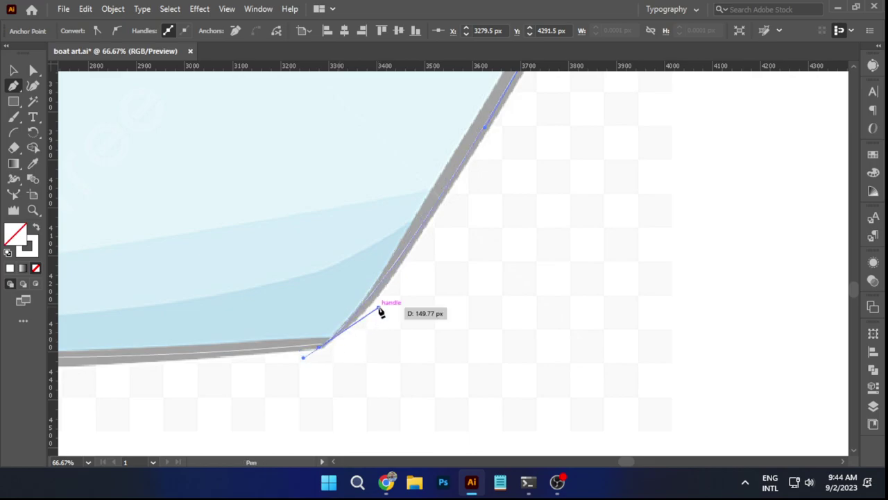
pyautogui.scroll(-3, 422, 308)
pyautogui.keyDown('ctrl'); pyautogui.click(467, 259); pyautogui.keyUp('ctrl')
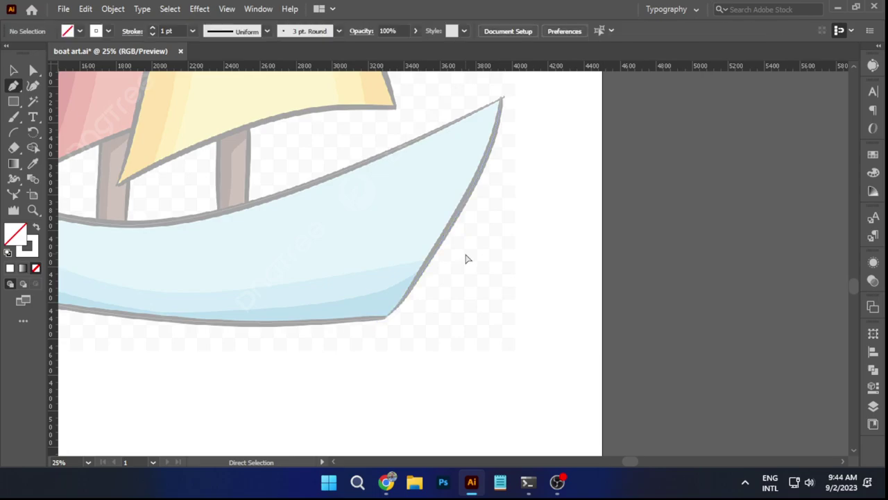
pyautogui.keyDown('ctrl'); pyautogui.click(463, 206); pyautogui.keyUp('ctrl')
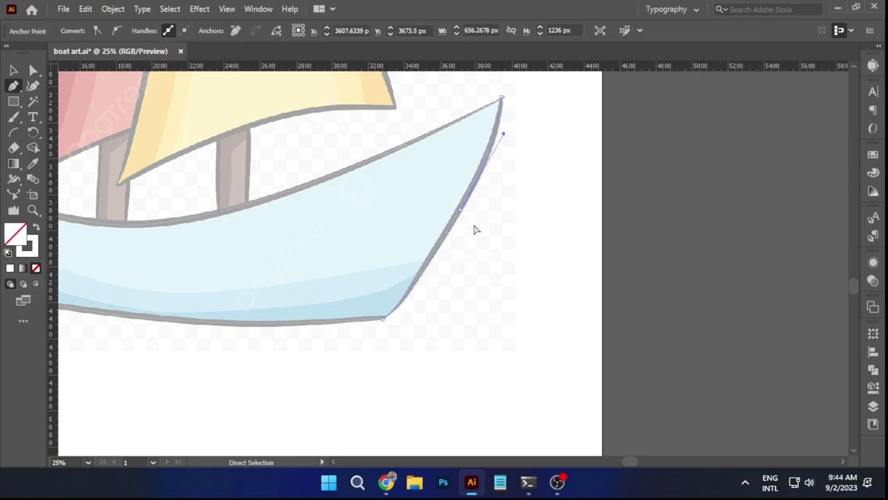
pyautogui.keyDown('ctrl'); pyautogui.click(474, 226); pyautogui.keyUp('ctrl')
# Trace the left and right sides of the right mast as two separate straight paths between the yellow sail and the hull.
pyautogui.scroll(-1, 416, 298)
pyautogui.scroll(4, 409, 298)
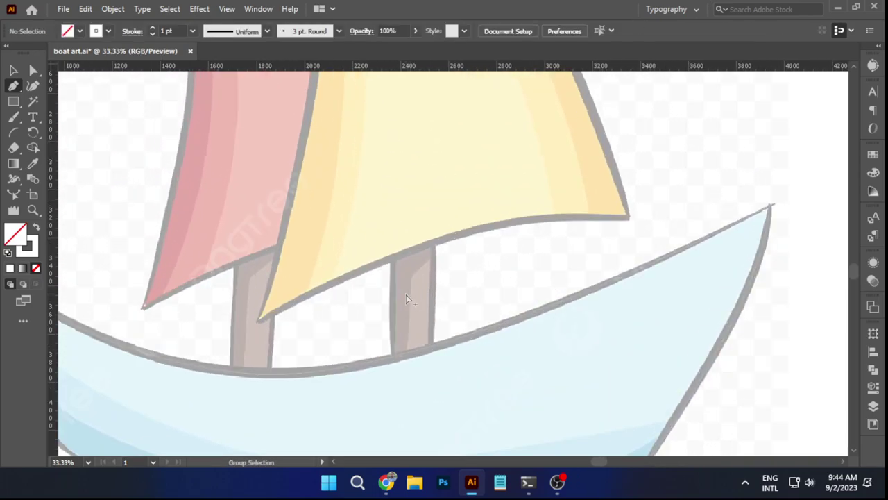
pyautogui.moveTo(388, 235); pyautogui.dragTo(385, 211)
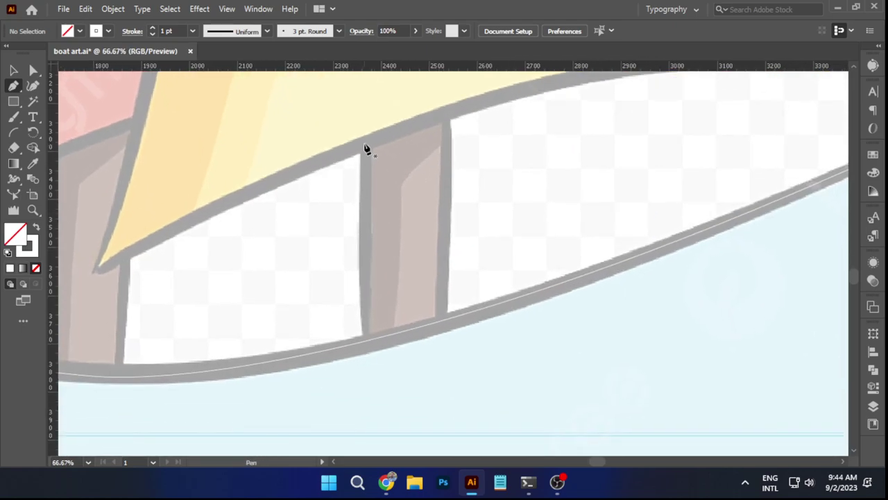
pyautogui.click(363, 143)
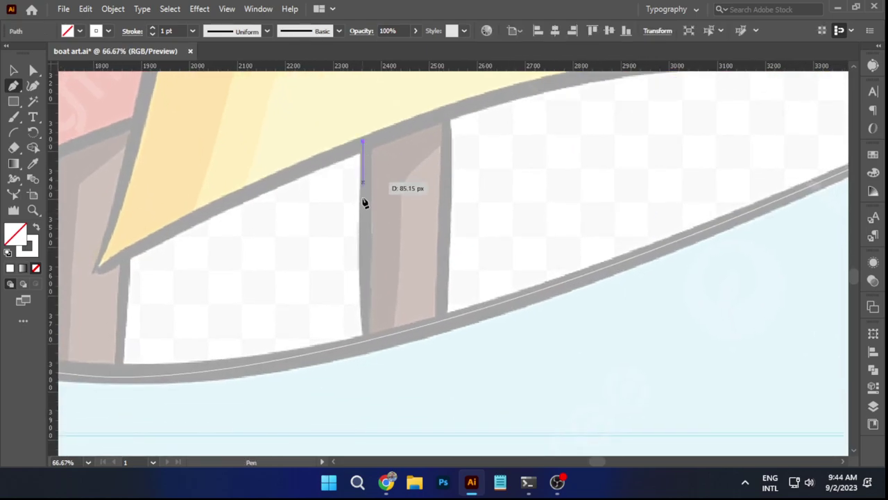
pyautogui.click(365, 342)
pyautogui.press('Escape')
pyautogui.click(446, 112)
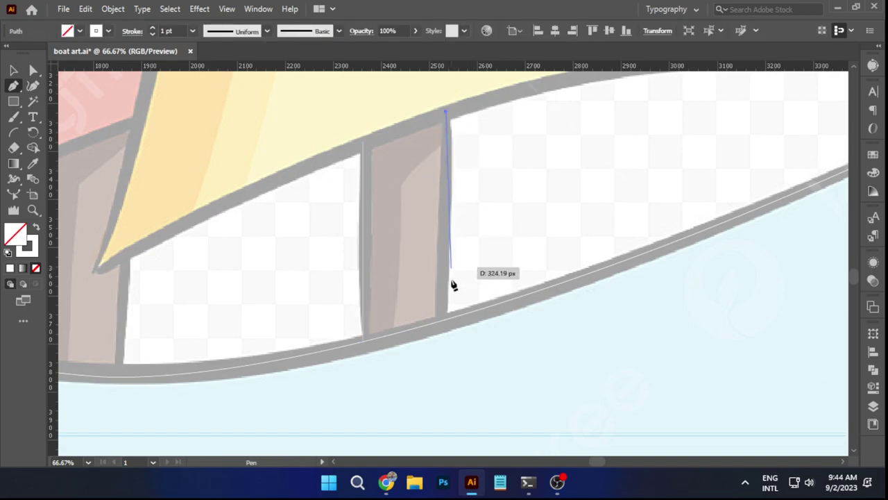
pyautogui.click(444, 325)
pyautogui.press('Escape')
# Trace the yellow sail's bottom edge from its lower-left corner to its right corner, curved to the outline, and make the end anchor a corner.
pyautogui.hotkey('ctrl', '-')
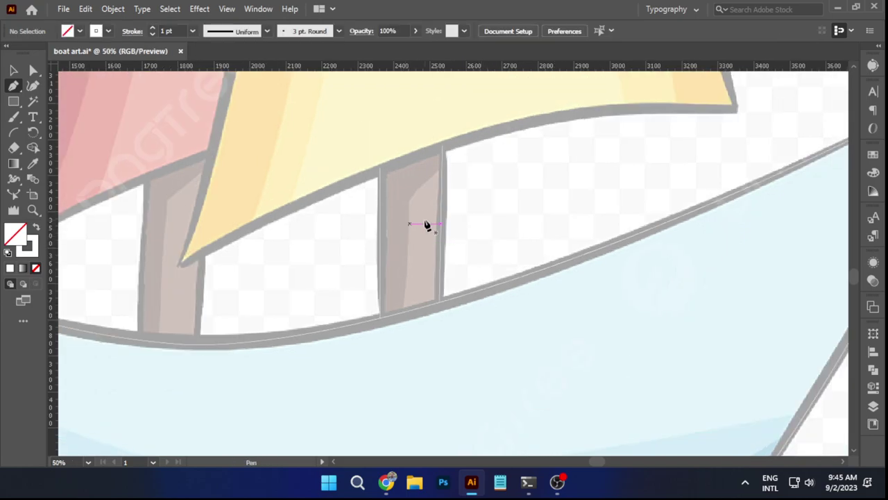
pyautogui.hotkey('ctrl', '-')
pyautogui.scroll(2, 289, 245)
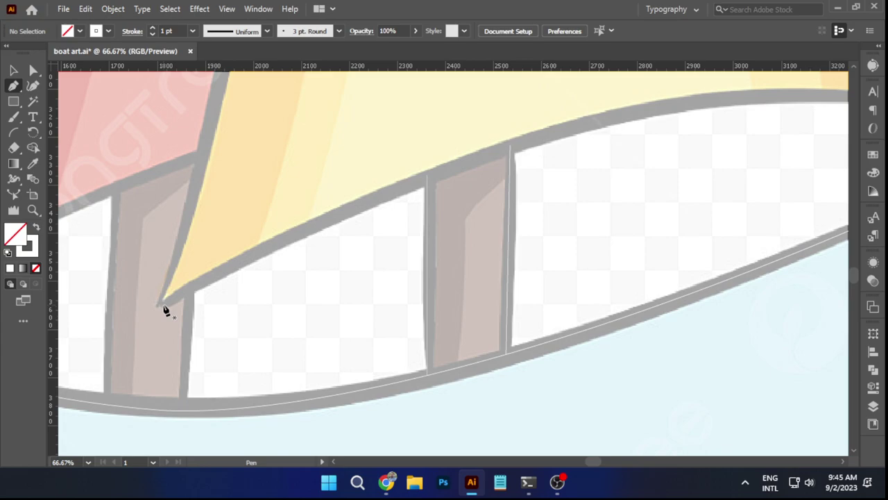
pyautogui.click(165, 306)
pyautogui.scroll(-2, 329, 258)
pyautogui.scroll(2, 417, 284)
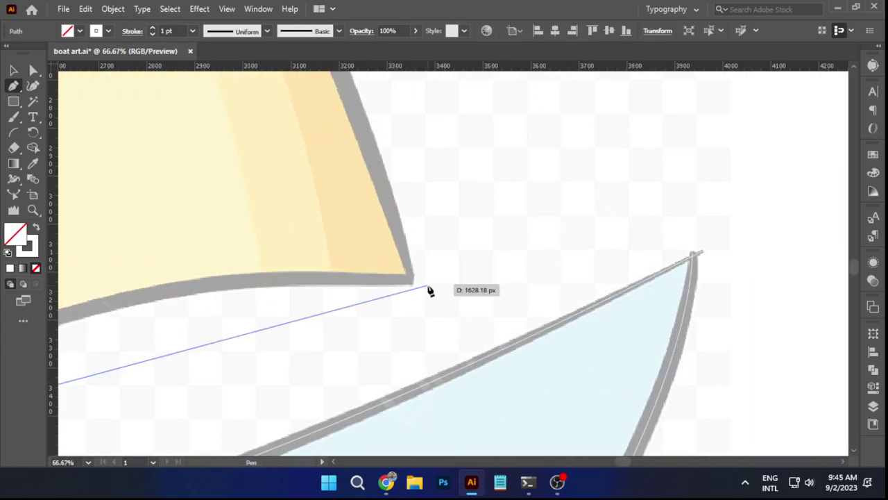
pyautogui.moveTo(412, 287); pyautogui.dragTo(440, 303)
pyautogui.scroll(-2, 396, 294)
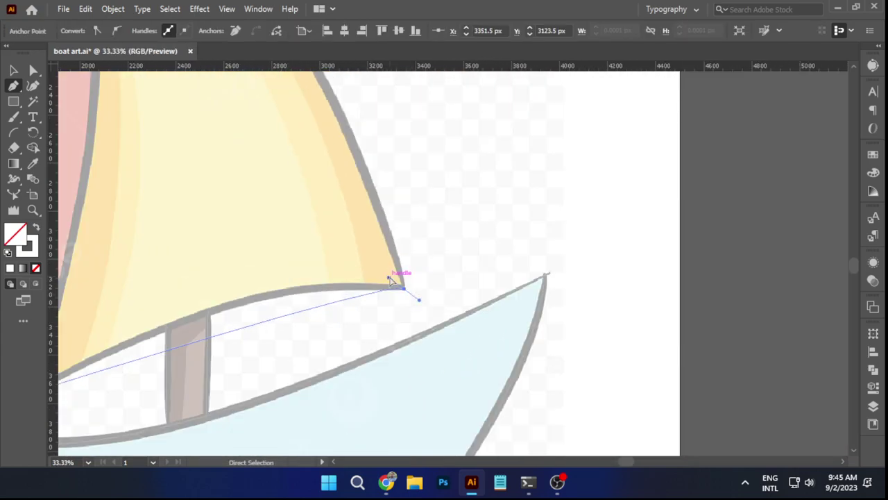
pyautogui.moveTo(390, 281); pyautogui.dragTo(251, 263)
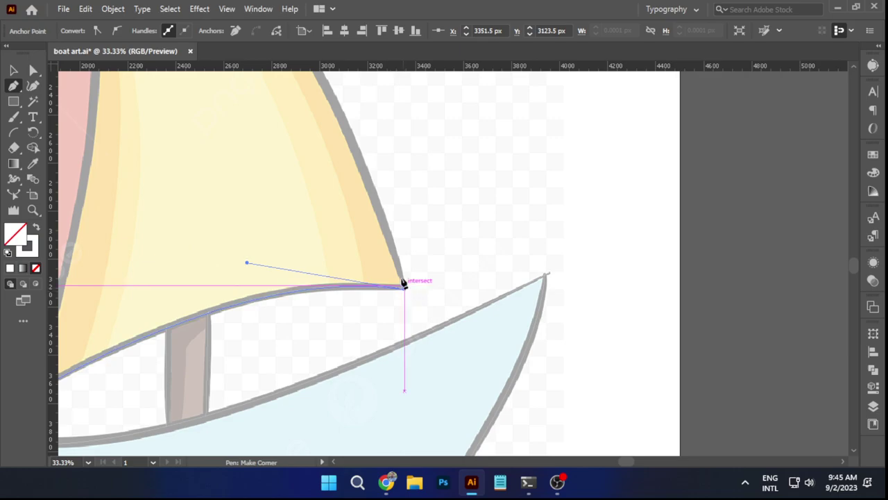
pyautogui.click(403, 286)
# Extend the path up the yellow sail's right edge to a smooth anchor about halfway, and adjust its lower handle to fit the outline.
pyautogui.scroll(-1, 403, 286)
pyautogui.moveTo(370, 218); pyautogui.dragTo(416, 376)
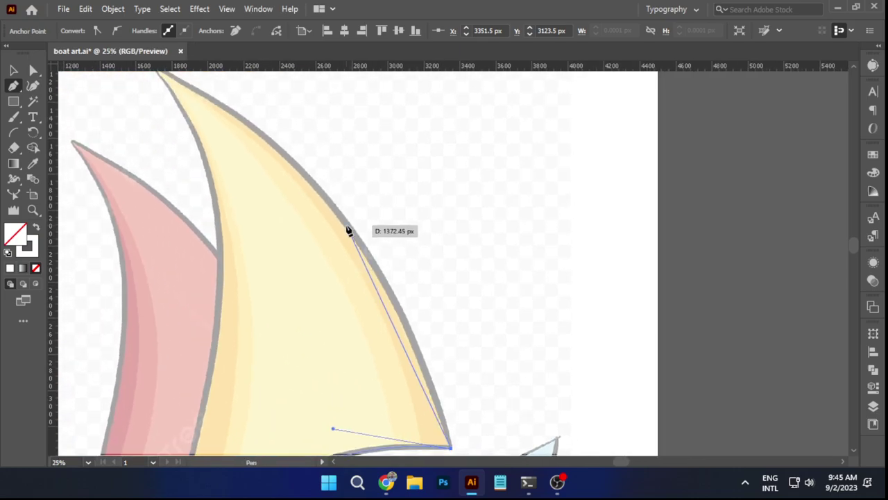
pyautogui.moveTo(347, 226); pyautogui.dragTo(320, 216)
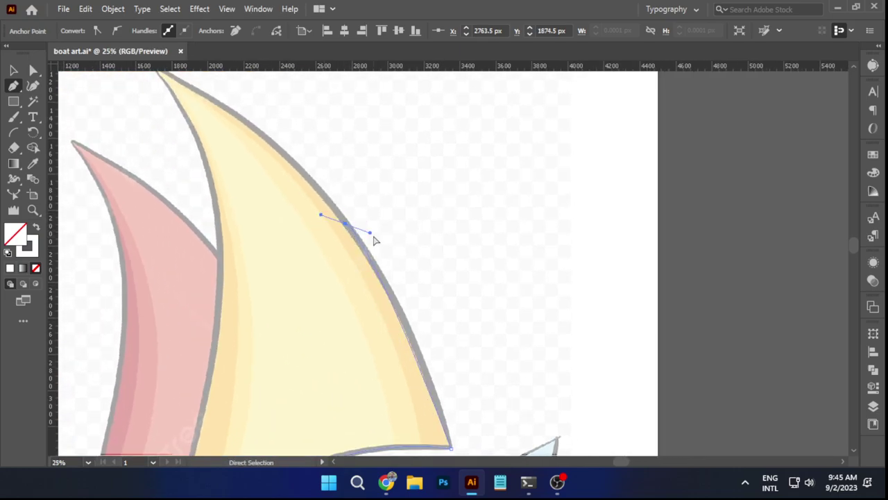
pyautogui.moveTo(369, 233); pyautogui.dragTo(403, 290)
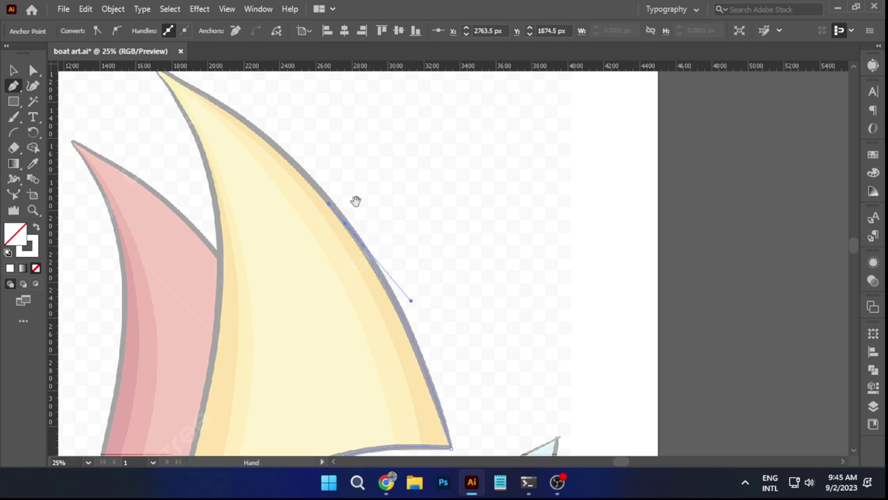
pyautogui.moveTo(356, 199); pyautogui.dragTo(471, 342)
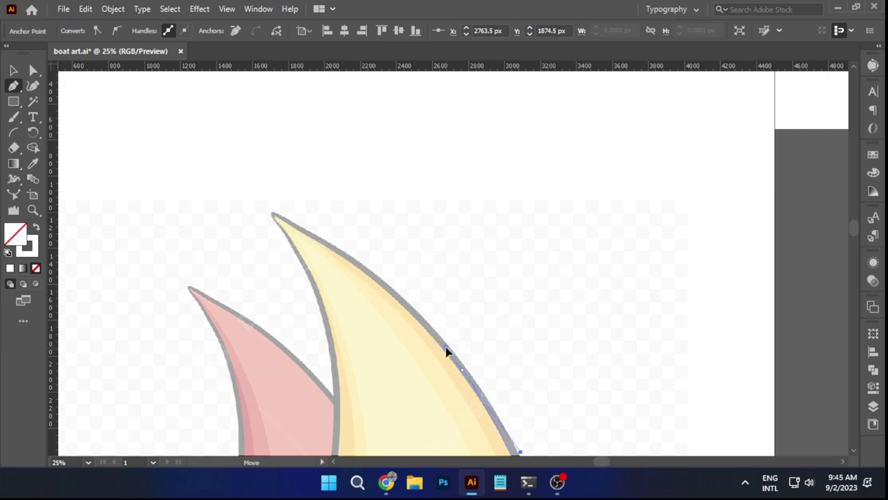
pyautogui.moveTo(571, 412); pyautogui.dragTo(470, 236)
pyautogui.scroll(2, 440, 306)
pyautogui.moveTo(401, 250); pyautogui.dragTo(417, 261)
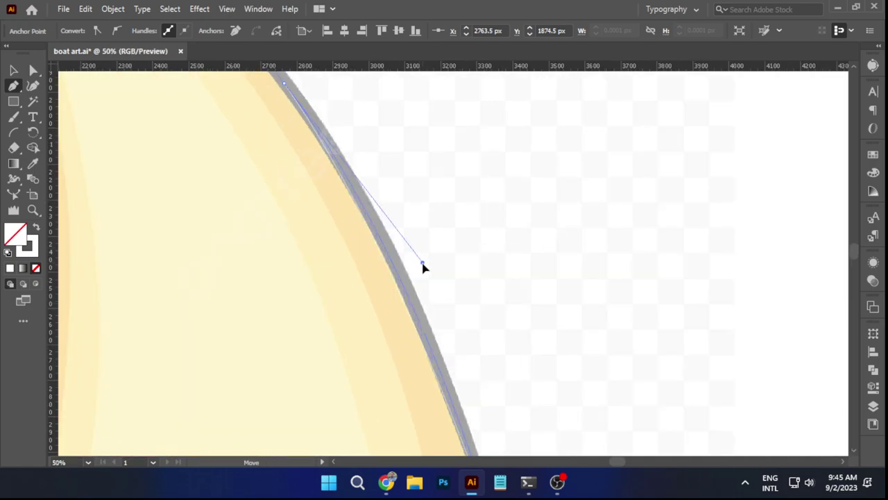
# Continue the path up the right edge to the yellow sail's tip, and lengthen the tip anchor's handle to match the curve.
pyautogui.moveTo(303, 116); pyautogui.dragTo(518, 384)
pyautogui.moveTo(450, 307); pyautogui.dragTo(501, 357)
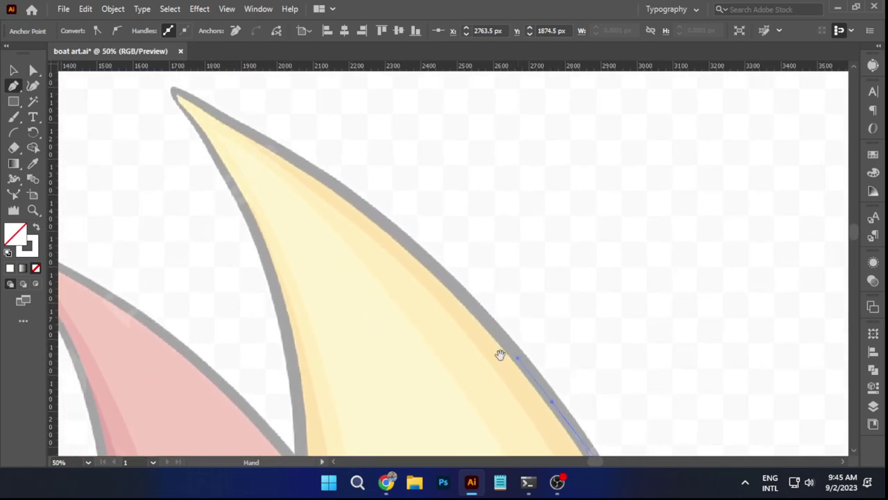
pyautogui.click(175, 95)
pyautogui.press('ctrl')
pyautogui.moveTo(193, 94); pyautogui.dragTo(468, 270)
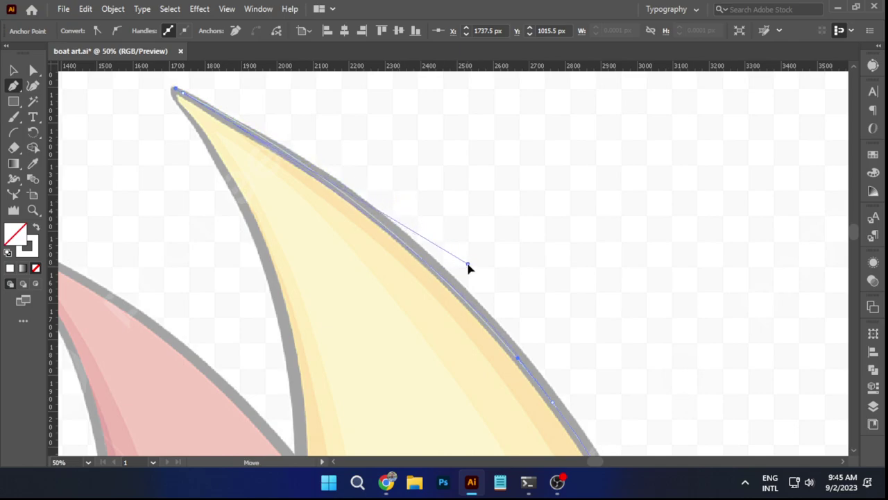
# Carry the path around the yellow sail's tip to a smooth anchor just below it on the left edge.
pyautogui.scroll(2, 181, 95)
pyautogui.scroll(1, 213, 116)
pyautogui.moveTo(213, 116); pyautogui.dragTo(270, 276)
# Trace the yellow sail's left edge down to a smooth anchor about halfway, and lengthen its upper handle to fit the outline.
pyautogui.moveTo(274, 267); pyautogui.dragTo(334, 6)
pyautogui.scroll(-3, 325, 256)
pyautogui.hotkey('ctrl', '-')
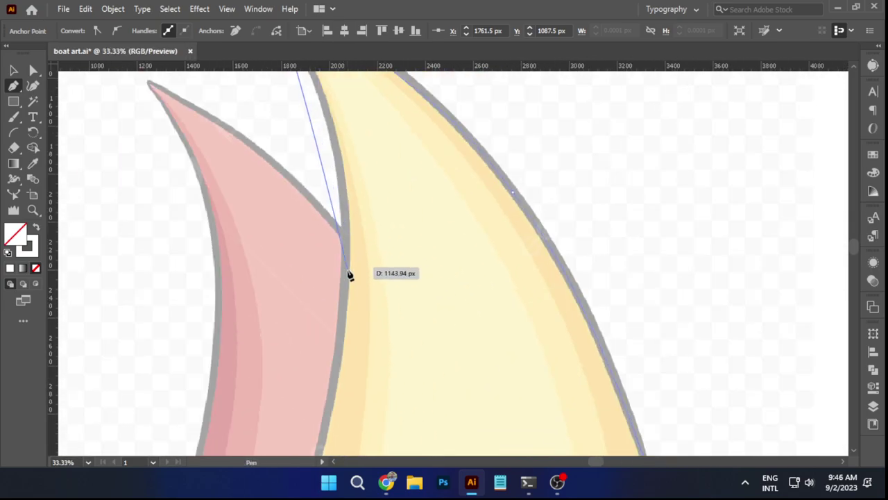
pyautogui.moveTo(345, 282); pyautogui.dragTo(337, 310)
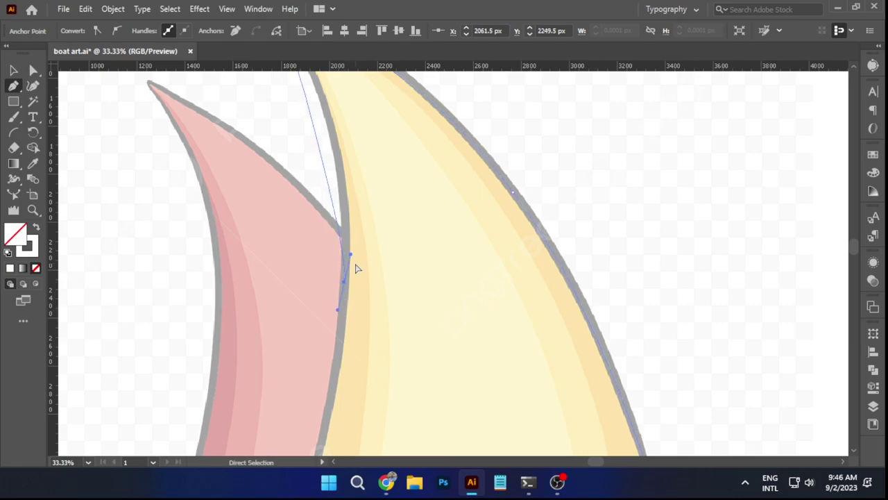
pyautogui.moveTo(351, 256); pyautogui.dragTo(355, 111)
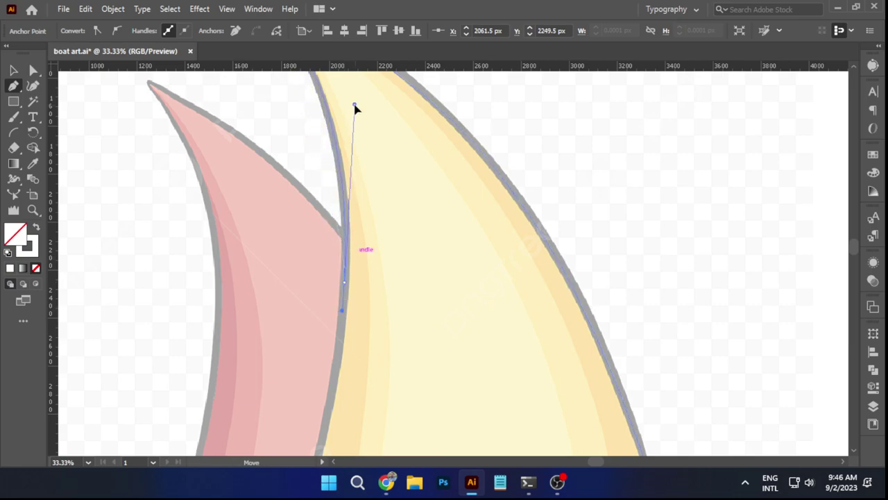
# Refine the upper left-edge curve by adjusting the lower handle of the anchor just below the yellow sail's tip.
pyautogui.scroll(4, 351, 139)
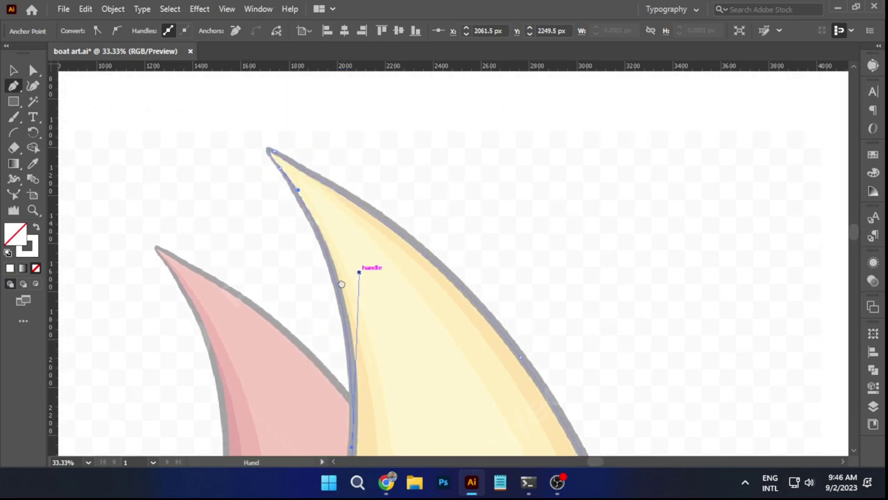
pyautogui.scroll(5, 288, 184)
pyautogui.scroll(-5, 333, 227)
pyautogui.scroll(6, 337, 230)
pyautogui.moveTo(343, 259); pyautogui.dragTo(349, 291)
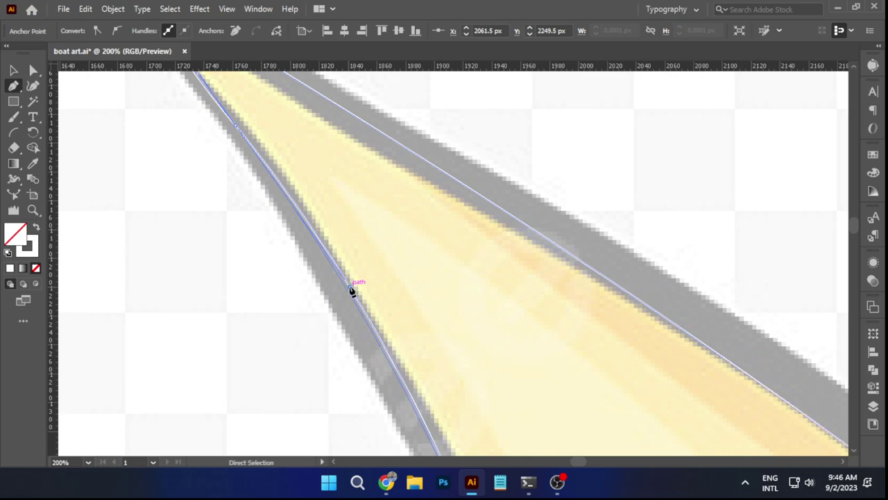
# Extend the path down the rest of the yellow sail's left edge to an anchor at the lower-left corner.
pyautogui.scroll(-6, 353, 283)
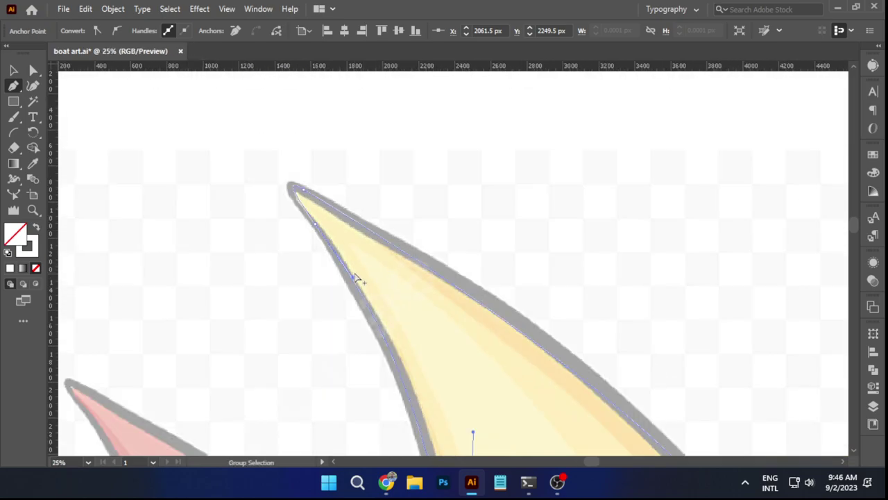
pyautogui.scroll(-3, 356, 279)
pyautogui.scroll(-3, 388, 229)
pyautogui.scroll(5, 389, 284)
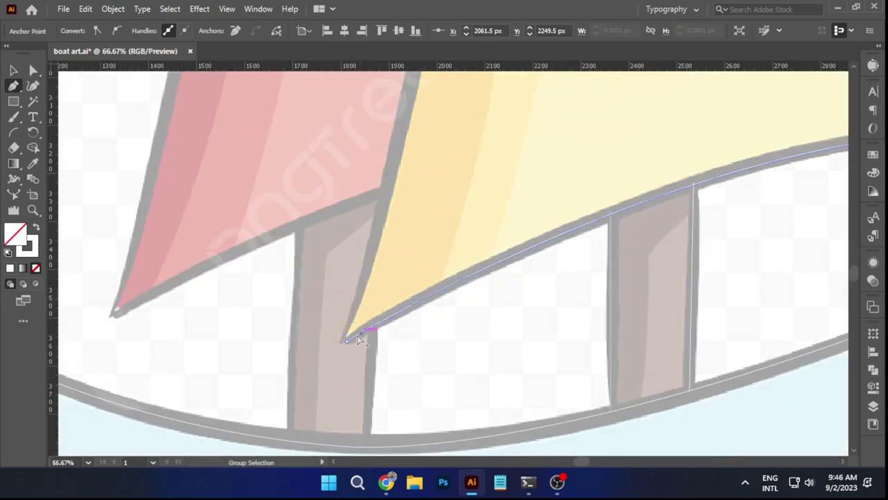
pyautogui.scroll(5, 358, 339)
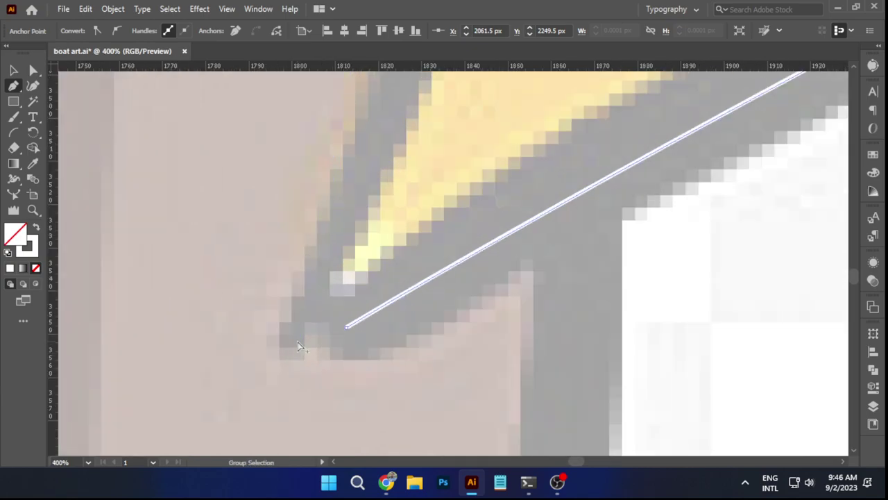
pyautogui.scroll(-7, 298, 346)
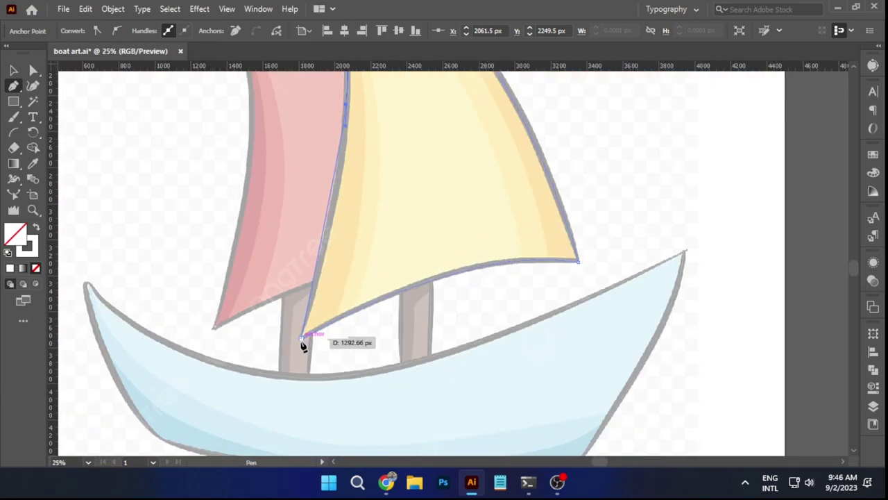
pyautogui.scroll(6, 303, 345)
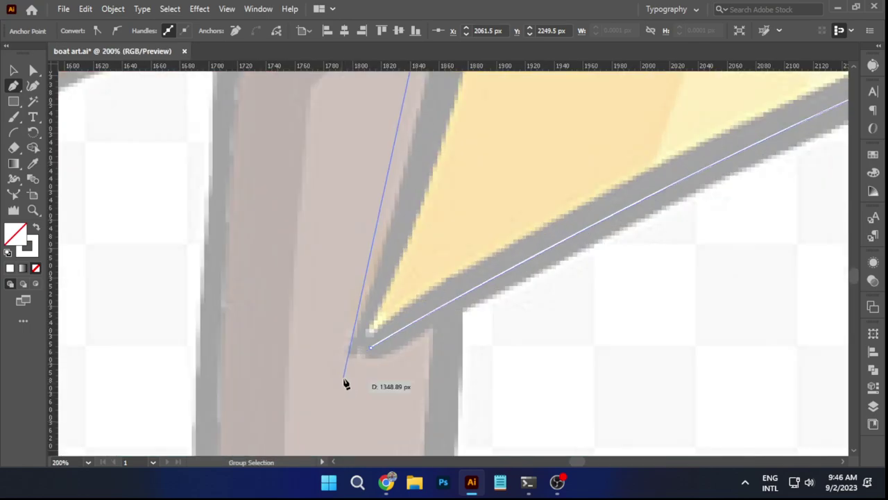
pyautogui.scroll(-1, 345, 382)
pyautogui.moveTo(360, 332); pyautogui.dragTo(354, 350)
pyautogui.click(346, 359)
# Lengthen the upper handle of the lower-left corner anchor so the curve follows the yellow sail's left edge.
pyautogui.moveTo(373, 305); pyautogui.dragTo(471, 113)
pyautogui.moveTo(442, 230); pyautogui.dragTo(380, 429)
pyautogui.scroll(-6, 380, 428)
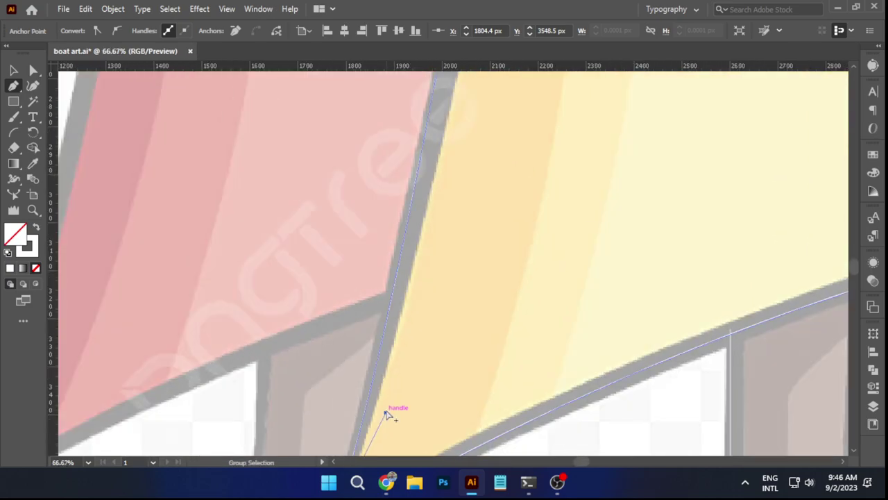
pyautogui.scroll(1, 387, 412)
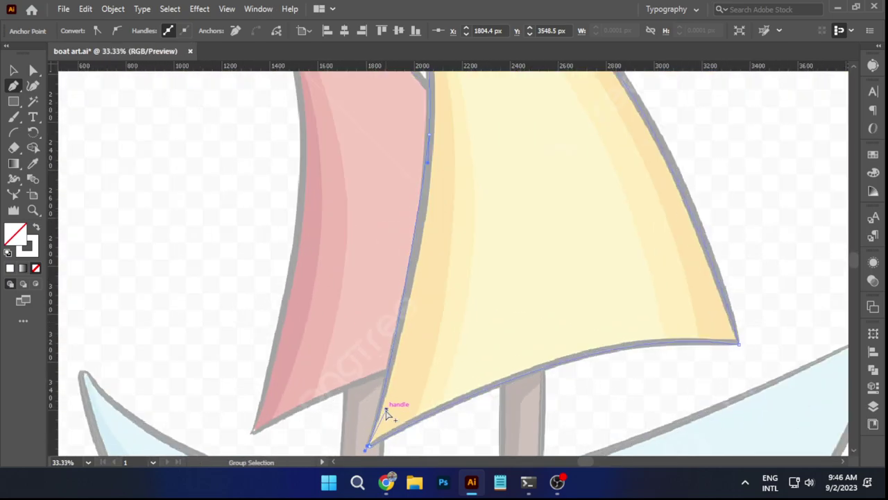
pyautogui.moveTo(387, 410); pyautogui.dragTo(433, 185)
# End the yellow sail's path, pick its starting anchor at the lower-left corner, and clear the selection.
pyautogui.scroll(-2, 425, 254)
pyautogui.scroll(7, 412, 265)
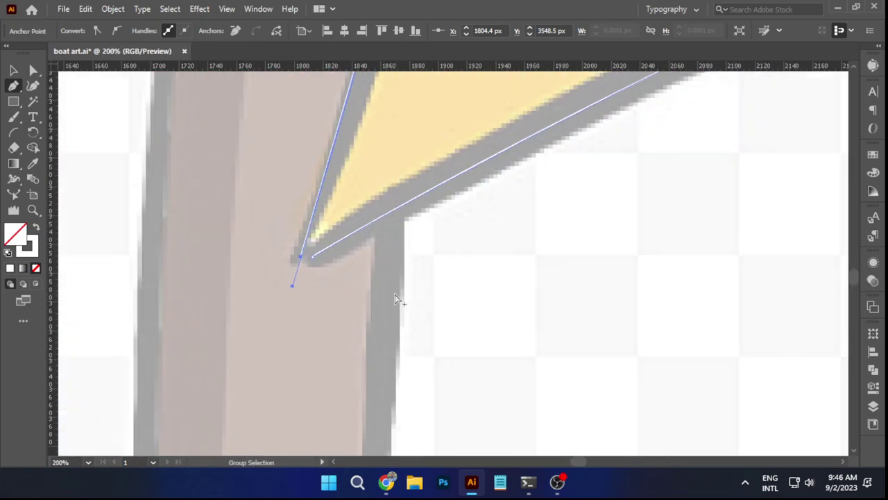
pyautogui.keyDown('ctrl'); pyautogui.click(318, 293); pyautogui.keyUp('ctrl')
pyautogui.click(313, 258)
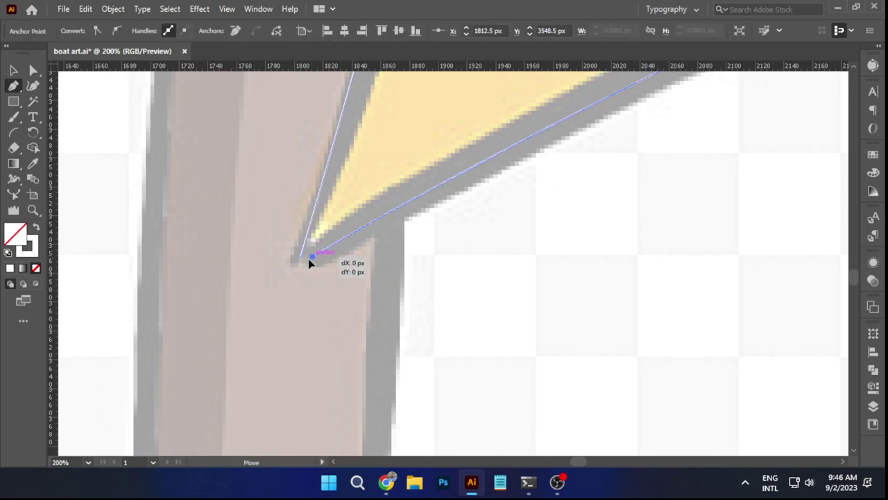
pyautogui.hotkey('ctrl', 'shift', 'a')
pyautogui.scroll(-4, 322, 283)
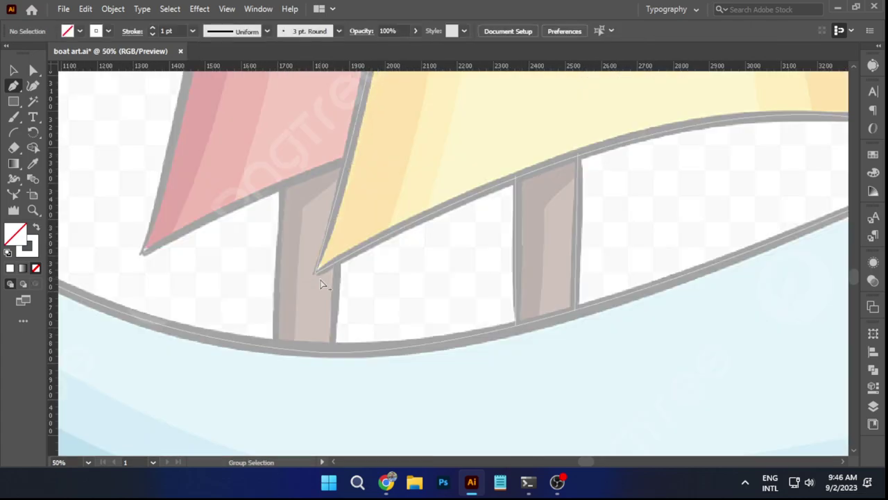
# Trace the front mast's right edge with the Pen tool, from the yellow sail's lower edge to the hull's upper line, and end the path.
pyautogui.scroll(-3, 321, 283)
pyautogui.moveTo(317, 279); pyautogui.dragTo(313, 328)
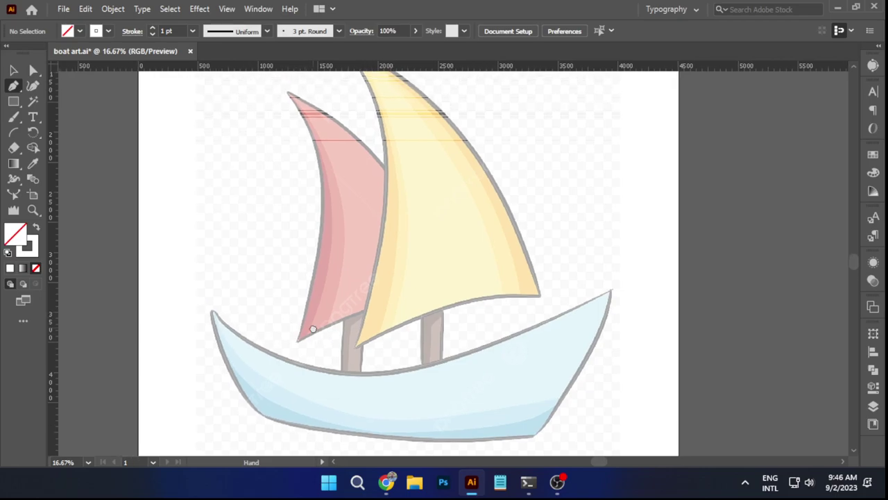
pyautogui.scroll(6, 315, 331)
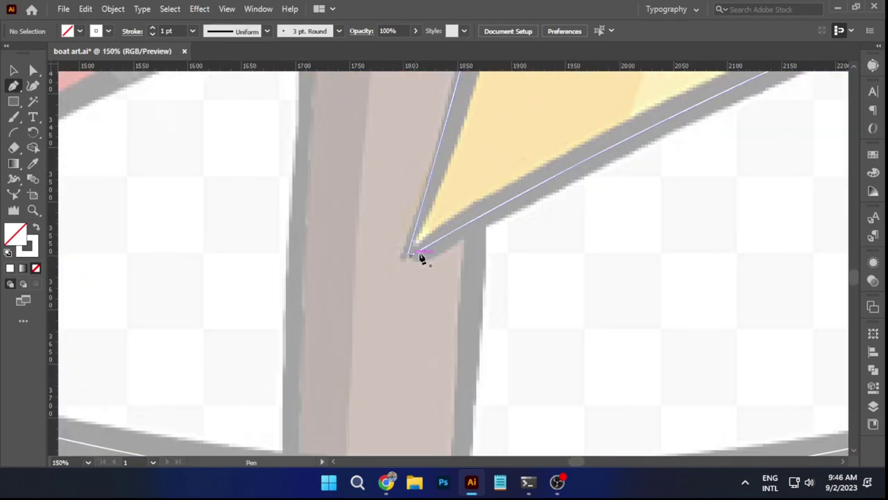
pyautogui.click(474, 223)
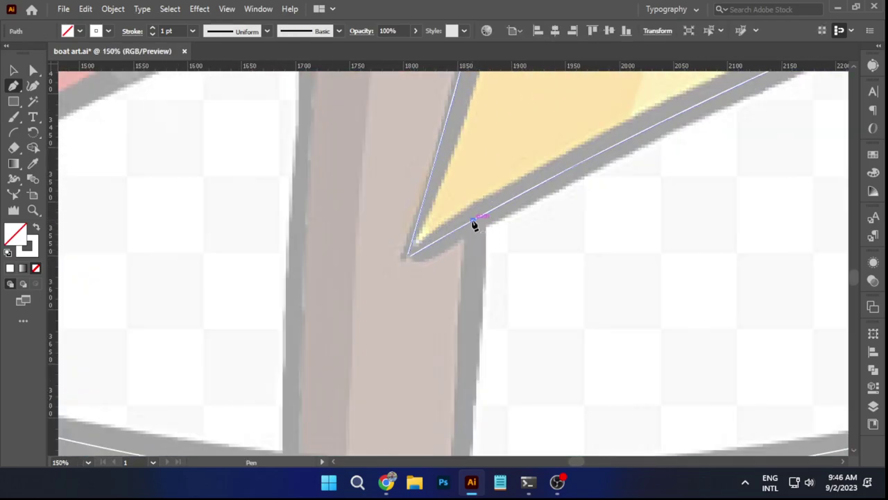
pyautogui.scroll(-2, 475, 224)
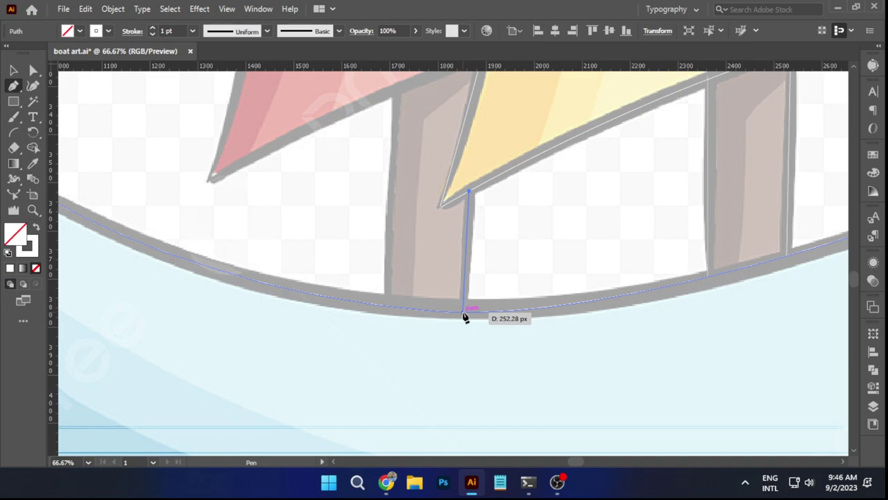
pyautogui.click(464, 315)
pyautogui.keyDown('ctrl'); pyautogui.click(454, 355); pyautogui.keyUp('ctrl')
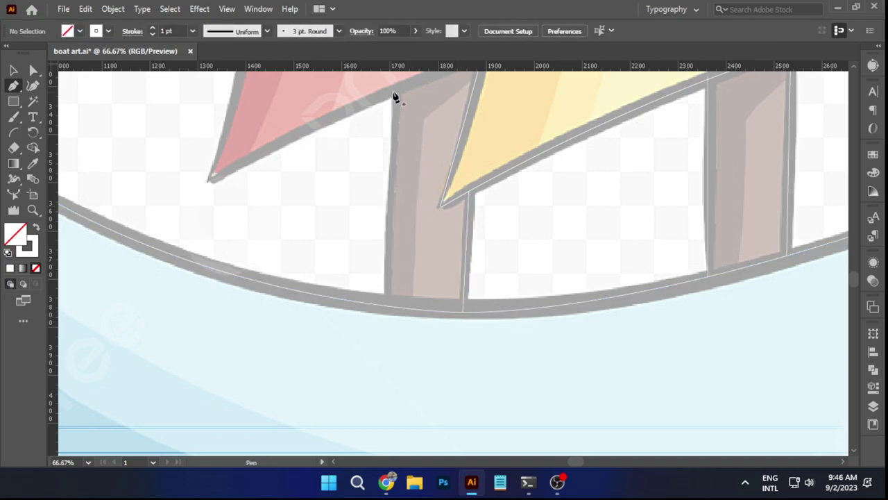
# Trace the same mast's left edge from the red sail's lower edge to the hull's upper line, and end the path.
pyautogui.click(397, 89)
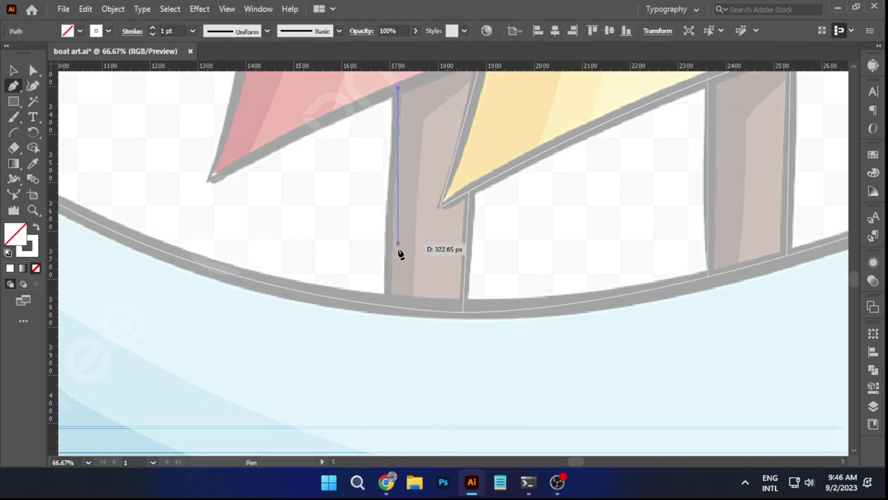
pyautogui.click(387, 311)
pyautogui.keyDown('ctrl'); pyautogui.click(367, 218); pyautogui.keyUp('ctrl')
# Trace the red sail's lower edge as a curve from the yellow sail's left edge to the lower-left corner, and end the path.
pyautogui.scroll(3, 416, 277)
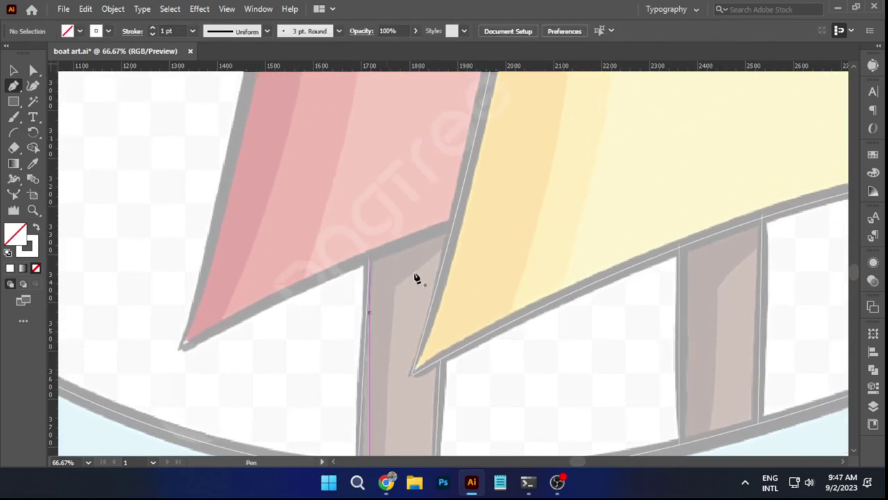
pyautogui.click(451, 227)
pyautogui.moveTo(183, 348); pyautogui.dragTo(353, 256)
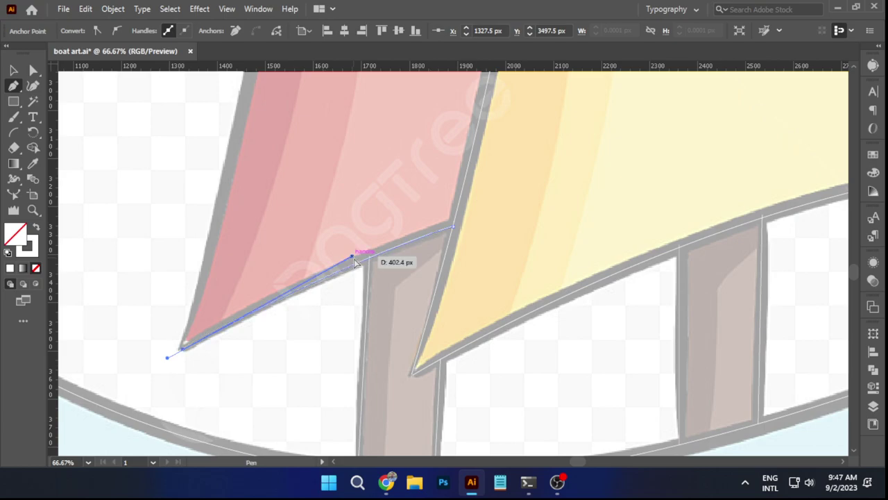
pyautogui.keyDown('ctrl'); pyautogui.click(161, 264); pyautogui.keyUp('ctrl')
# Start a path where the red sail's upper edge meets the yellow sail, and curve it along that edge to an anchor near the tip.
pyautogui.scroll(-4, 160, 264)
pyautogui.scroll(4, 221, 236)
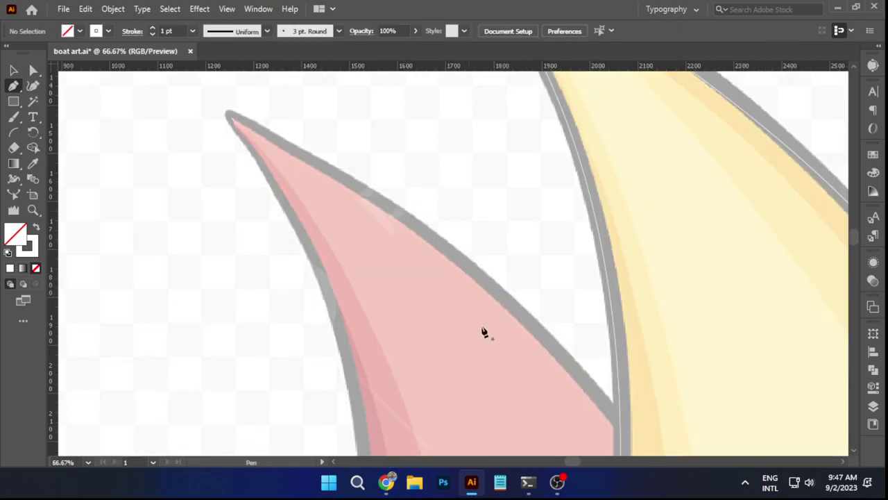
pyautogui.click(620, 419)
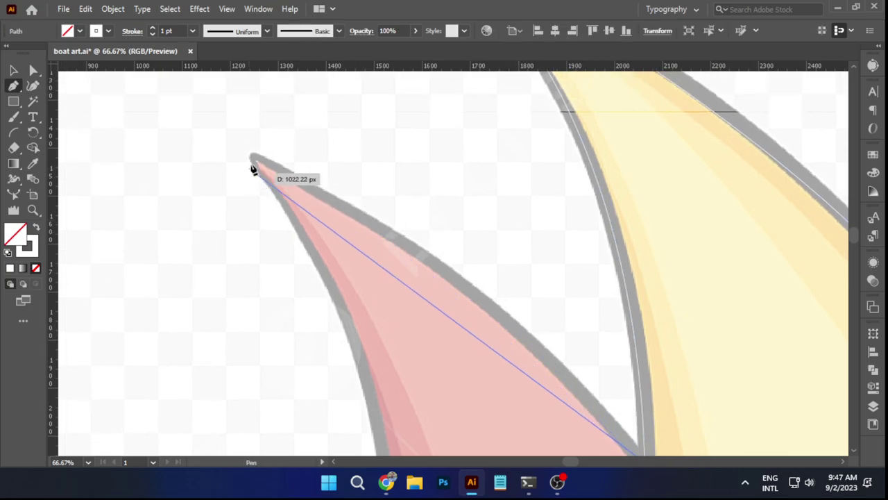
pyautogui.moveTo(267, 162); pyautogui.dragTo(232, 167)
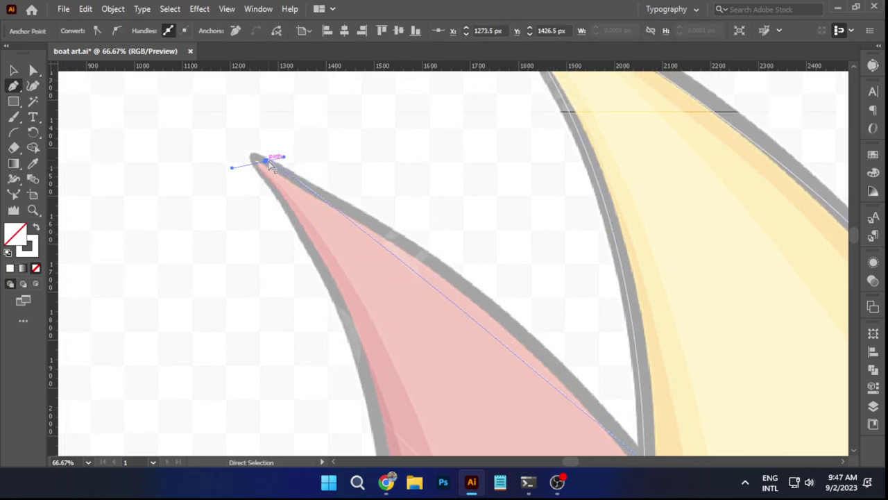
pyautogui.moveTo(284, 160); pyautogui.dragTo(521, 294)
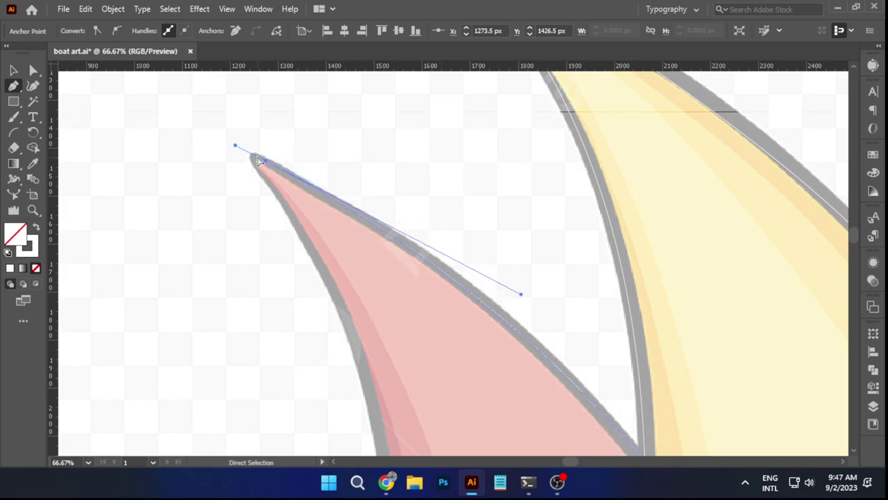
# Continue the path around the red sail's tip to an anchor midway down the left edge, extending its upper handle to fit the curve.
pyautogui.scroll(3, 259, 158)
pyautogui.moveTo(271, 222); pyautogui.dragTo(294, 242)
pyautogui.scroll(-3, 294, 239)
pyautogui.moveTo(327, 300); pyautogui.dragTo(301, 103)
pyautogui.scroll(-1, 367, 327)
pyautogui.moveTo(376, 300); pyautogui.dragTo(361, 154)
pyautogui.moveTo(363, 319); pyautogui.dragTo(358, 353)
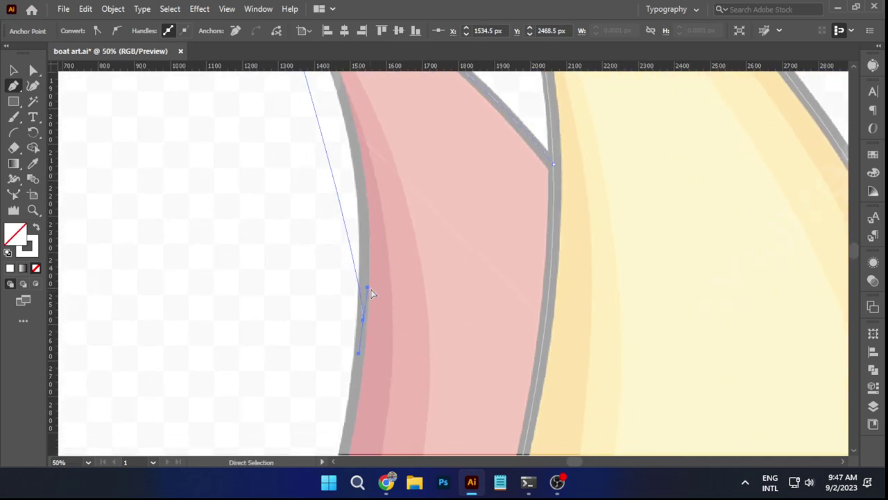
pyautogui.moveTo(370, 292)
pyautogui.mouseDown()
pyautogui.moveTo(377, 116)
pyautogui.moveTo(371, 338)
pyautogui.moveTo(374, 289)
pyautogui.mouseUp()
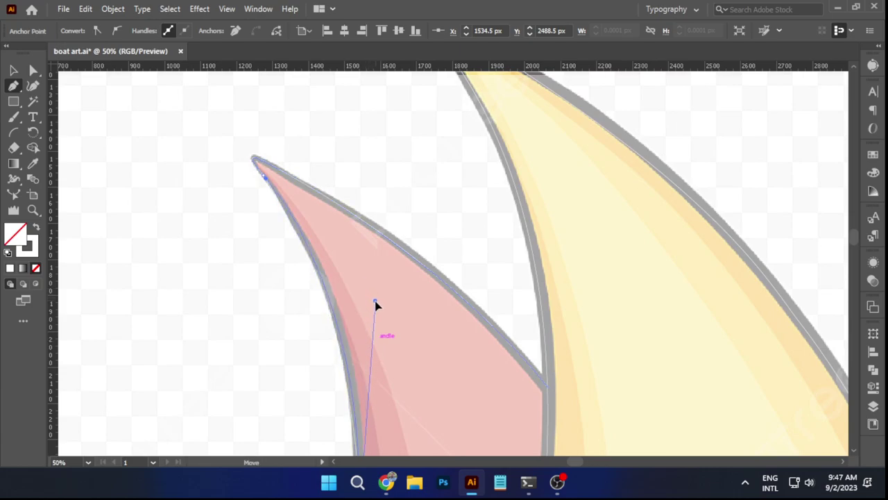
# Extend the path down the rest of the red sail's left edge to an anchor at the lower-left corner.
pyautogui.scroll(-5, 374, 304)
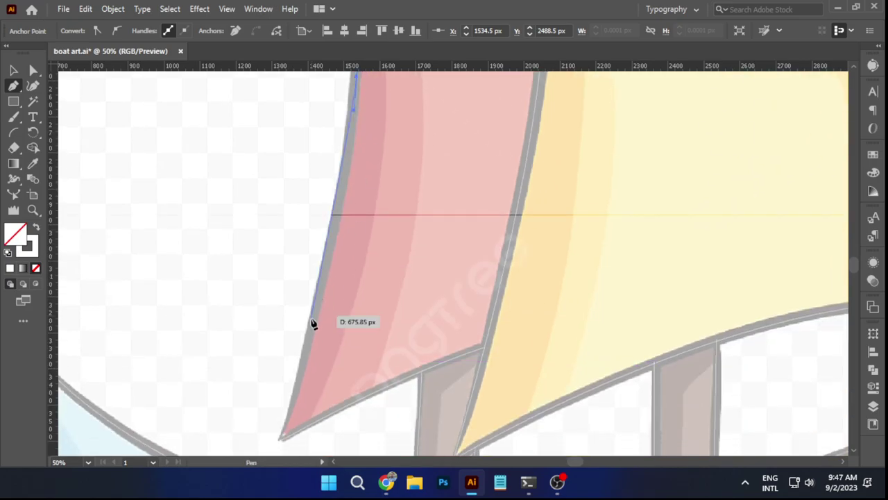
pyautogui.scroll(3, 279, 442)
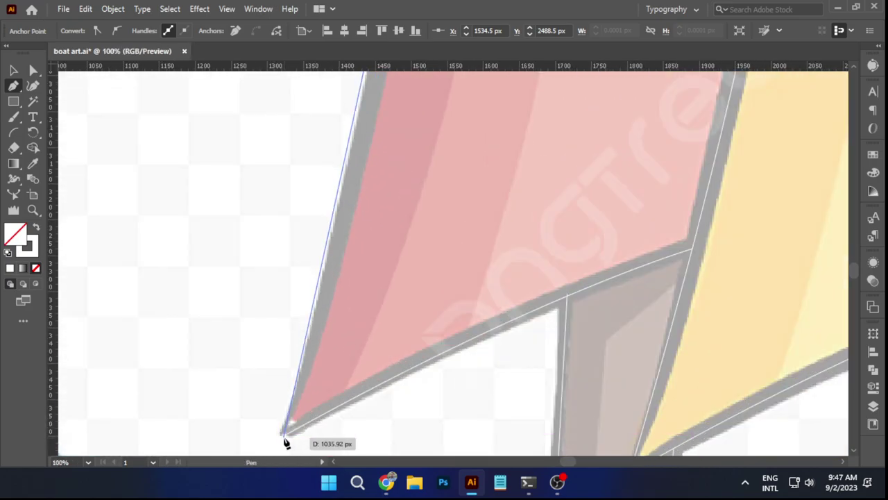
pyautogui.moveTo(284, 437); pyautogui.dragTo(273, 463)
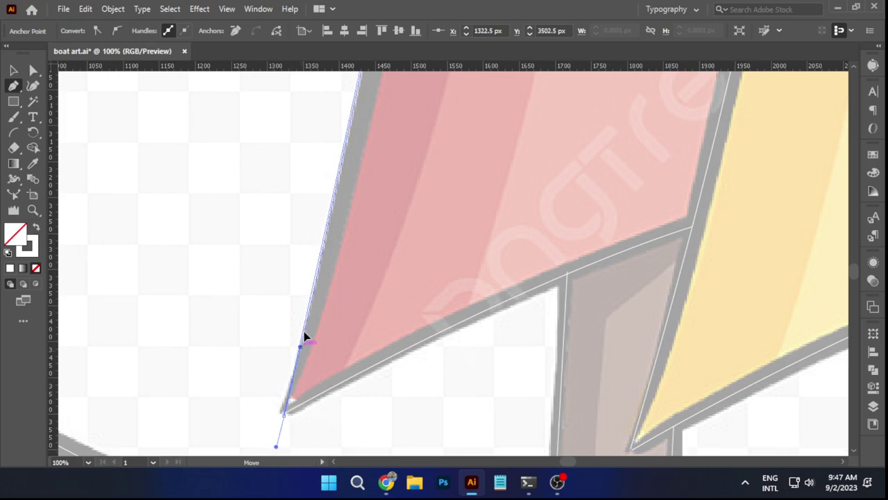
# Lengthen the upper handle of the red sail's lower-left corner anchor so the curve follows the left edge, and end the path.
pyautogui.click(361, 183)
pyautogui.moveTo(363, 183); pyautogui.dragTo(334, 385)
pyautogui.scroll(-3, 331, 426)
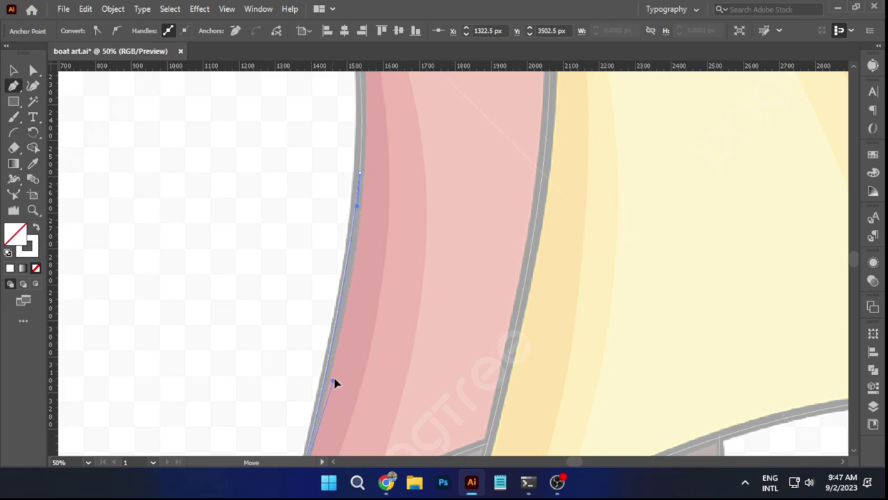
pyautogui.scroll(-2, 337, 373)
pyautogui.scroll(-3, 339, 377)
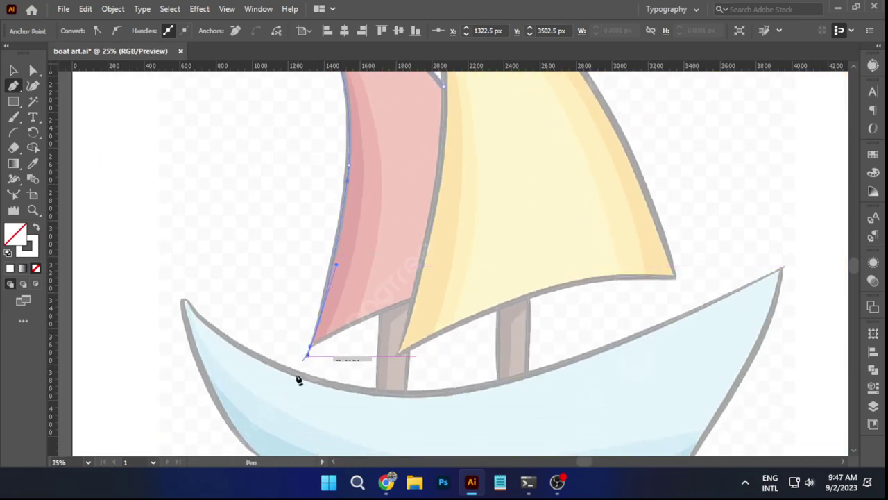
pyautogui.scroll(5, 301, 371)
pyautogui.scroll(2, 340, 300)
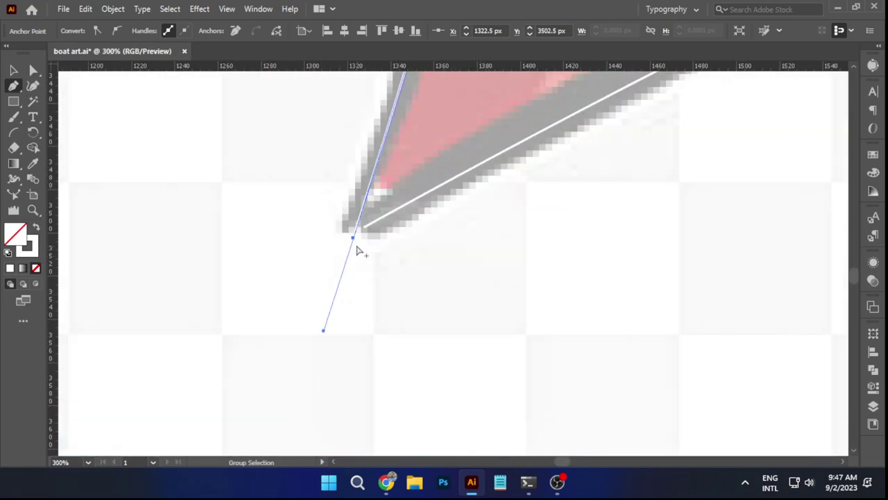
pyautogui.keyDown('ctrl'); pyautogui.click(394, 252); pyautogui.keyUp('ctrl')
pyautogui.scroll(-6, 393, 253)
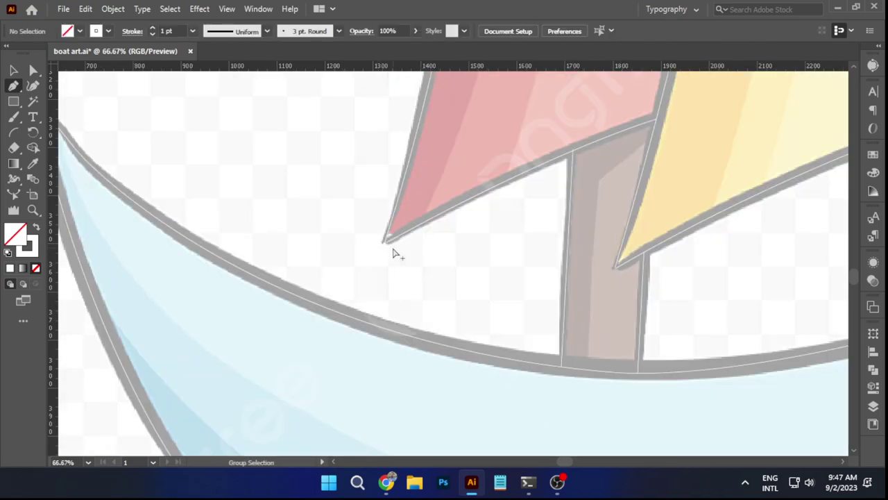
pyautogui.moveTo(533, 331); pyautogui.dragTo(408, 298)
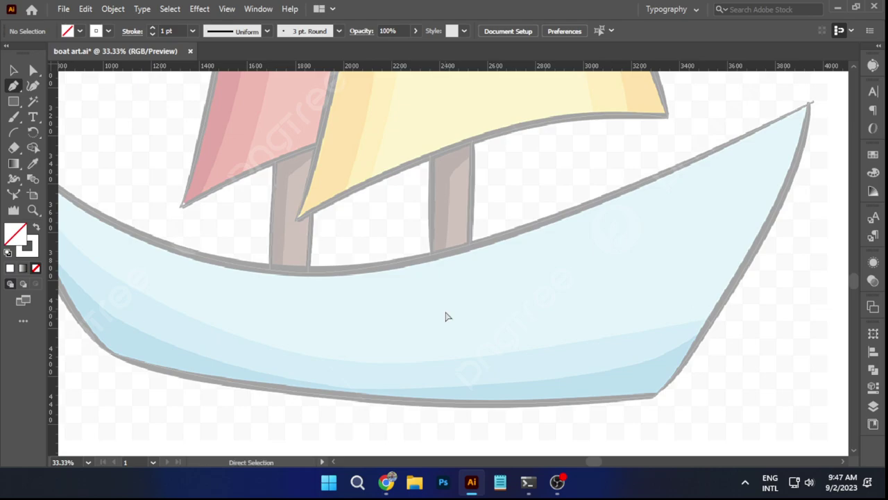
pyautogui.scroll(-1, 447, 317)
pyautogui.scroll(2, 162, 234)
pyautogui.scroll(-4, 141, 220)
pyautogui.moveTo(303, 234); pyautogui.dragTo(384, 304)
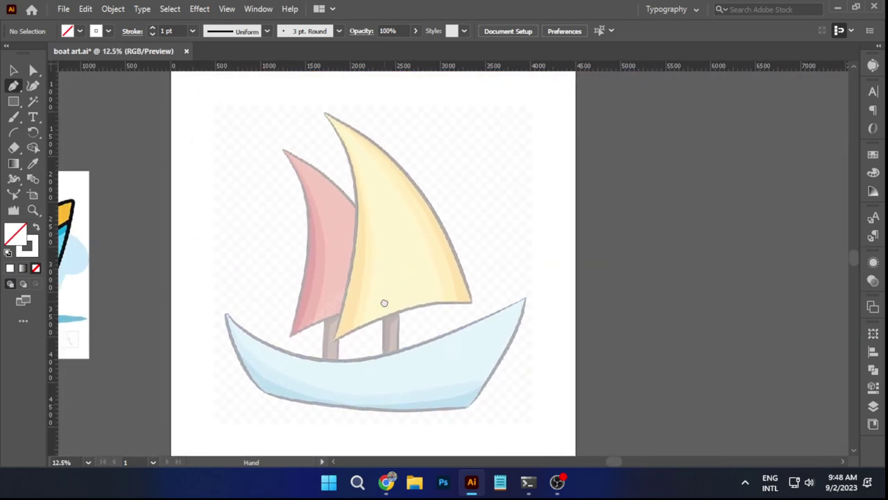
# Try a width profile tapered at both ends on the hull's right-edge path, check its upper end, and clear the selection.
pyautogui.click(13, 70)
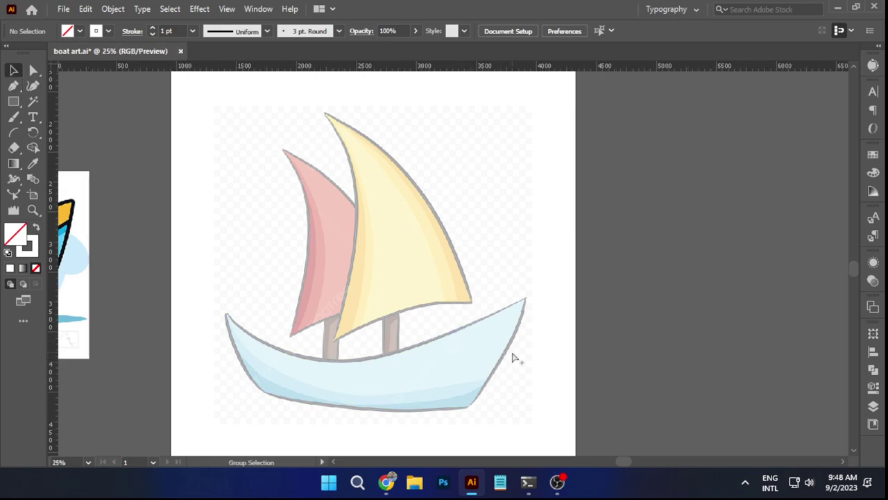
pyautogui.scroll(2, 513, 358)
pyautogui.click(514, 312)
pyautogui.moveTo(462, 297); pyautogui.dragTo(373, 93)
pyautogui.click(267, 31)
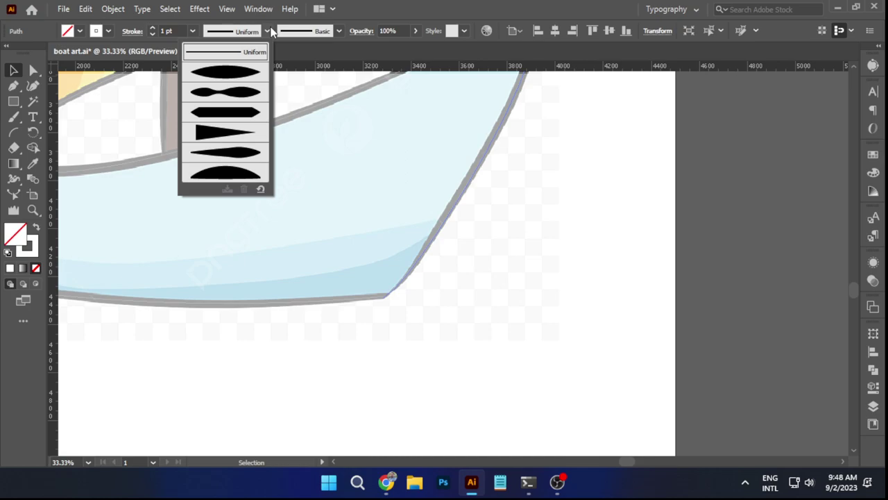
pyautogui.click(243, 152)
pyautogui.scroll(4, 514, 240)
pyautogui.scroll(5, 515, 141)
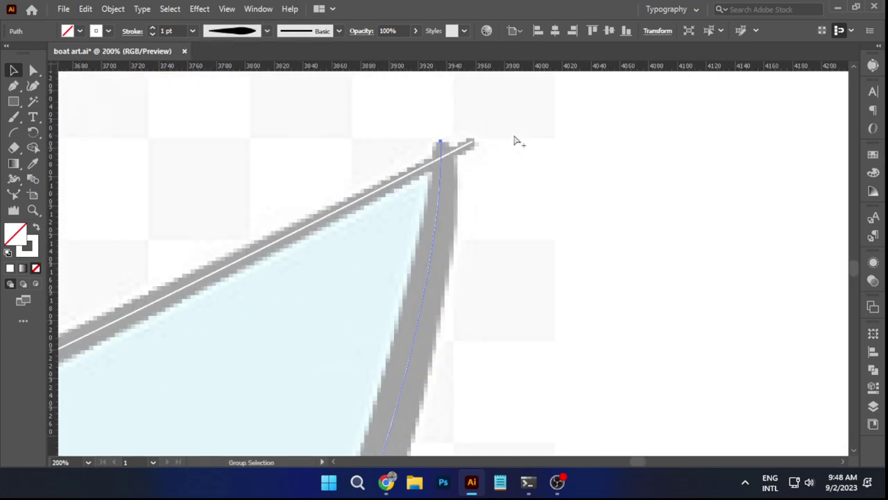
pyautogui.click(261, 142)
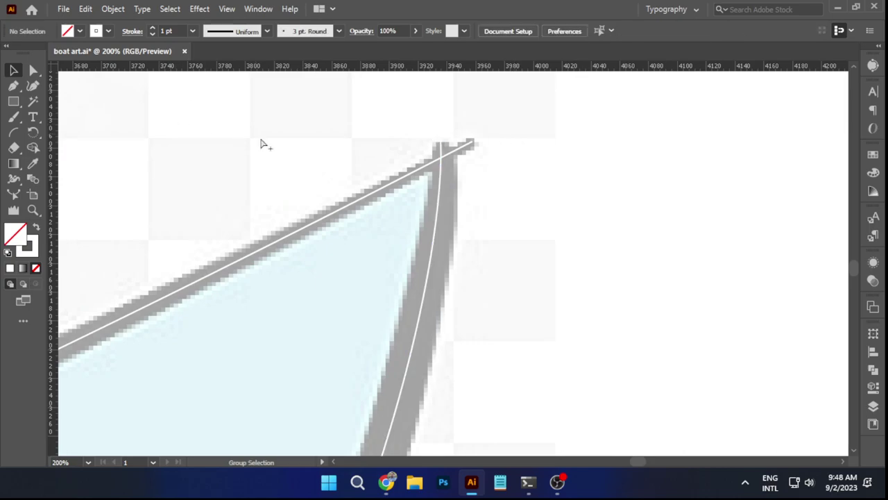
# Select all the traced sailboat paths and set their stroke weight to 20 pt.
pyautogui.scroll(-8, 283, 145)
pyautogui.moveTo(469, 246); pyautogui.dragTo(375, 171)
pyautogui.moveTo(196, 89); pyautogui.dragTo(503, 430)
pyautogui.click(192, 30)
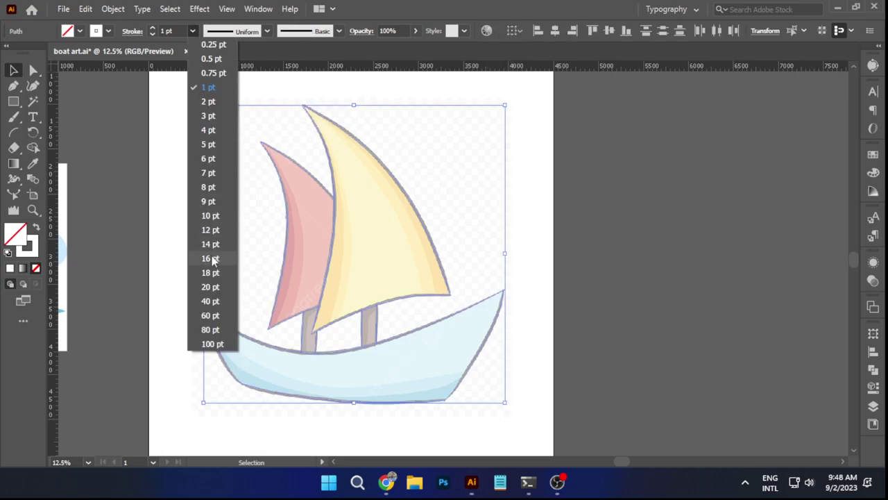
pyautogui.click(210, 287)
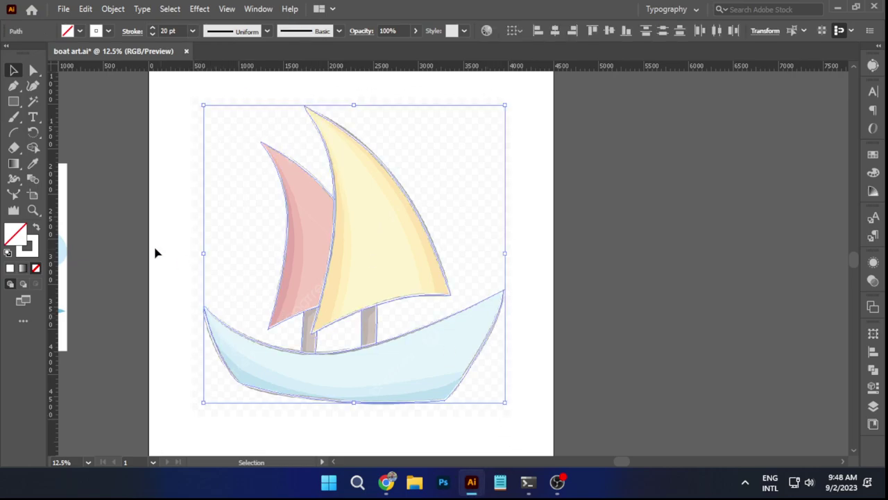
# Set the stroke colour of the selected sailboat outlines to black and clear the selection.
pyautogui.press('F6')
pyautogui.click(109, 31)
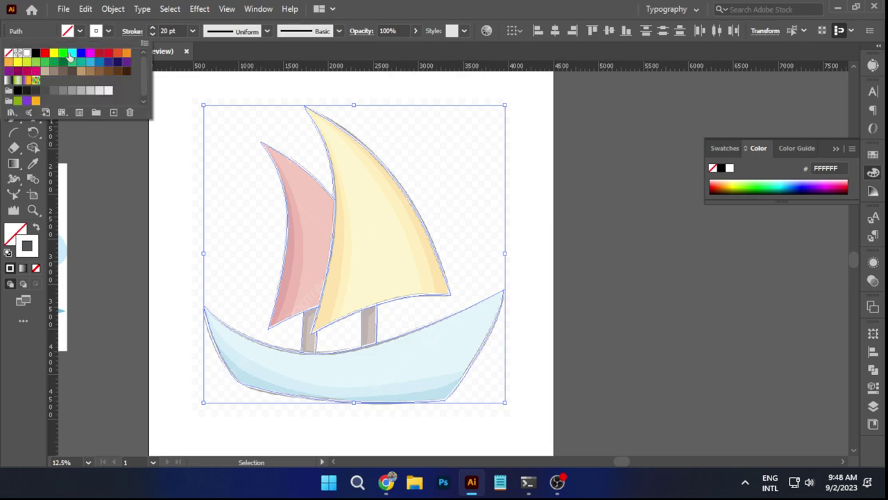
pyautogui.click(35, 53)
pyautogui.click(489, 222)
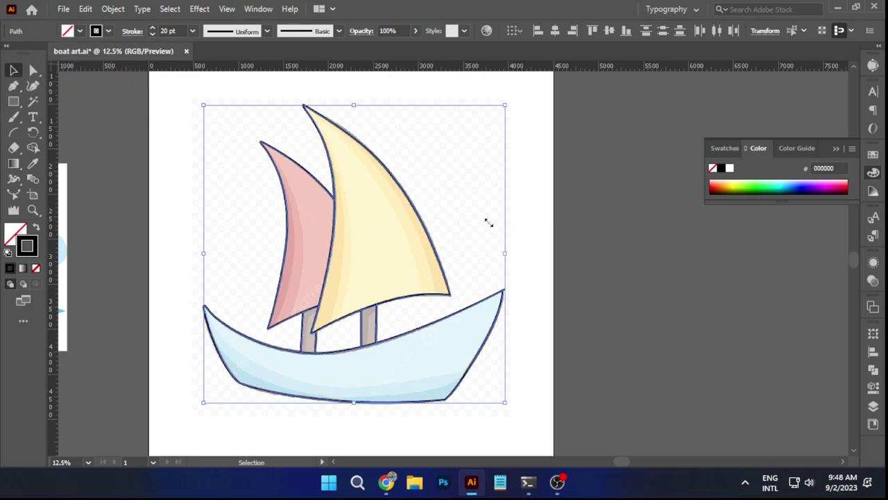
pyautogui.click(544, 211)
# Apply the width profile with pointed ends and a thicker right half to the hull's right-edge stroke, and inspect both ends.
pyautogui.scroll(3, 516, 336)
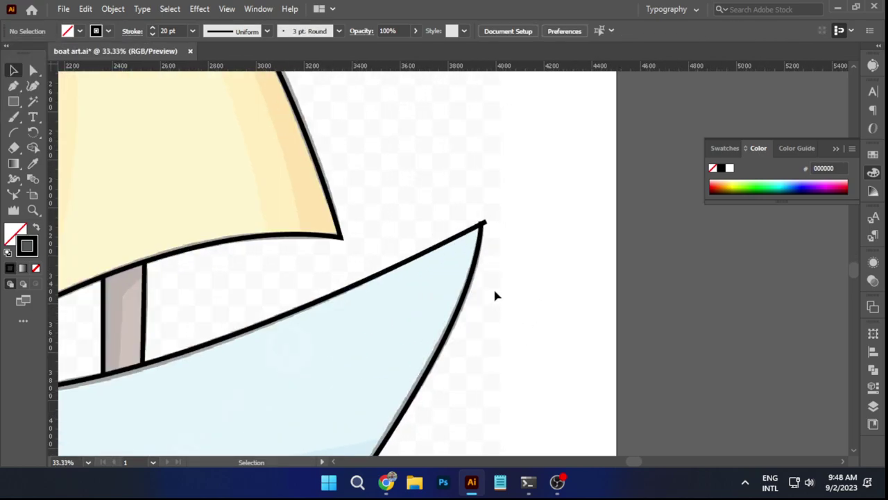
pyautogui.click(477, 265)
pyautogui.scroll(1, 480, 268)
pyautogui.scroll(-1, 480, 268)
pyautogui.click(267, 32)
pyautogui.click(254, 135)
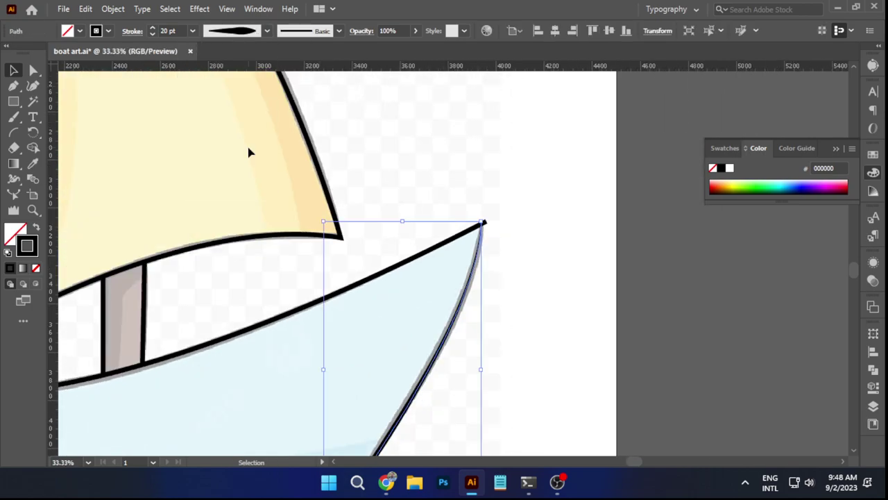
pyautogui.scroll(4, 469, 226)
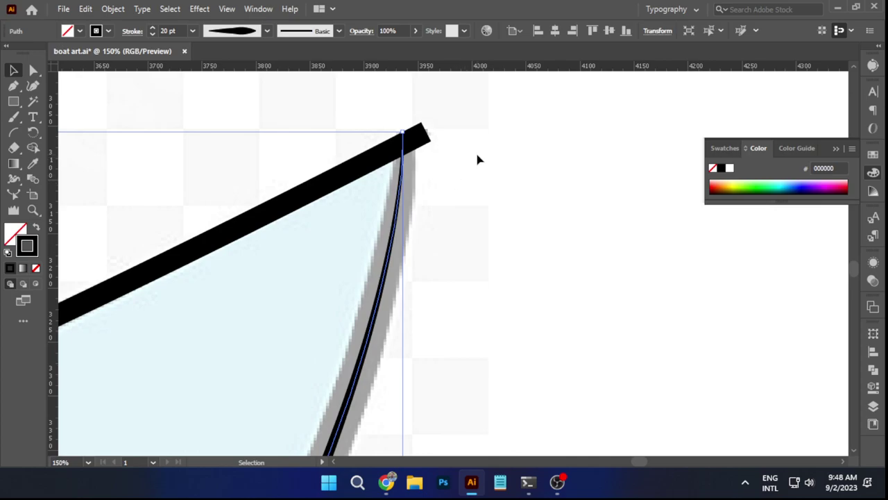
pyautogui.scroll(-4, 478, 159)
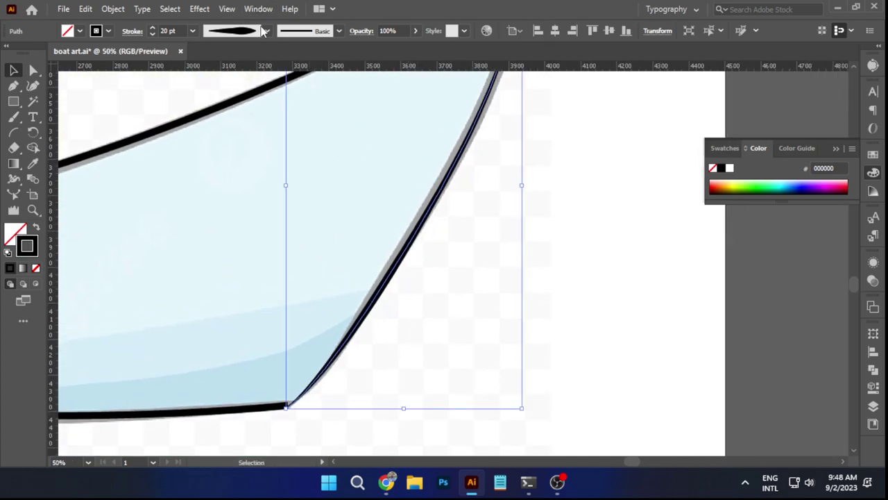
# Try the width profile tapered evenly at both ends on the hull's right-edge stroke.
pyautogui.click(265, 32)
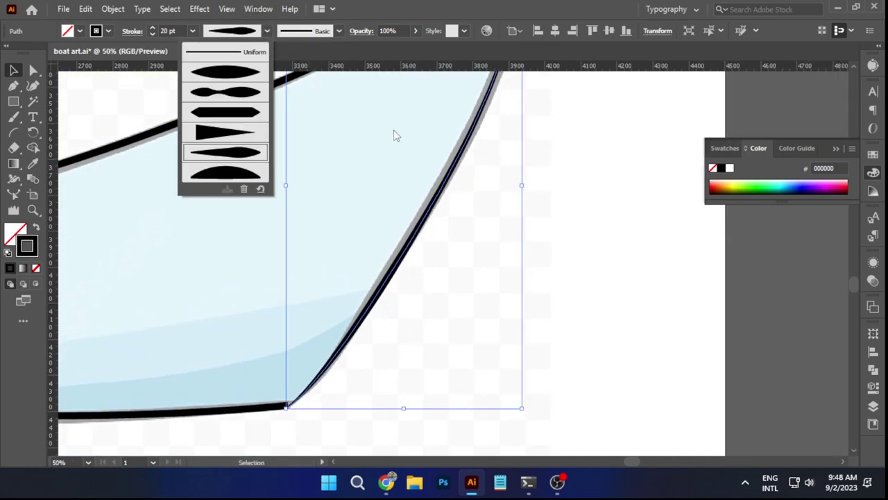
pyautogui.press('space')
pyautogui.moveTo(497, 118); pyautogui.dragTo(466, 236)
pyautogui.click(253, 99)
pyautogui.click(268, 31)
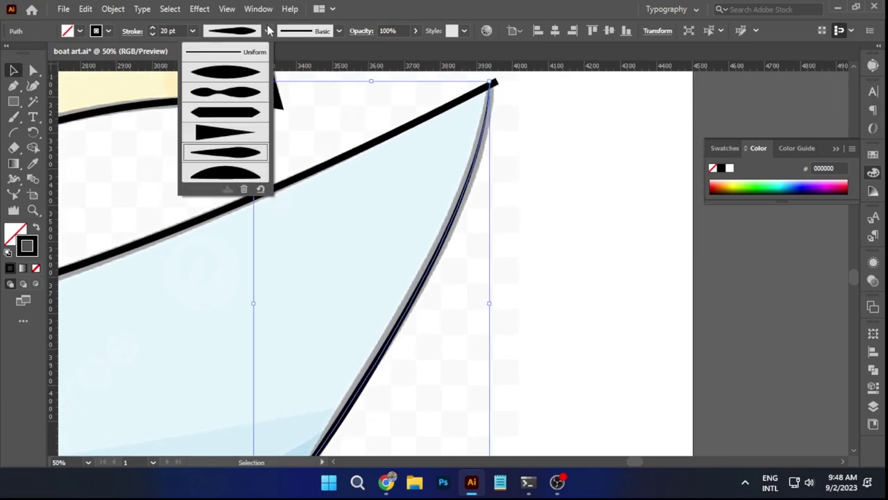
pyautogui.click(241, 77)
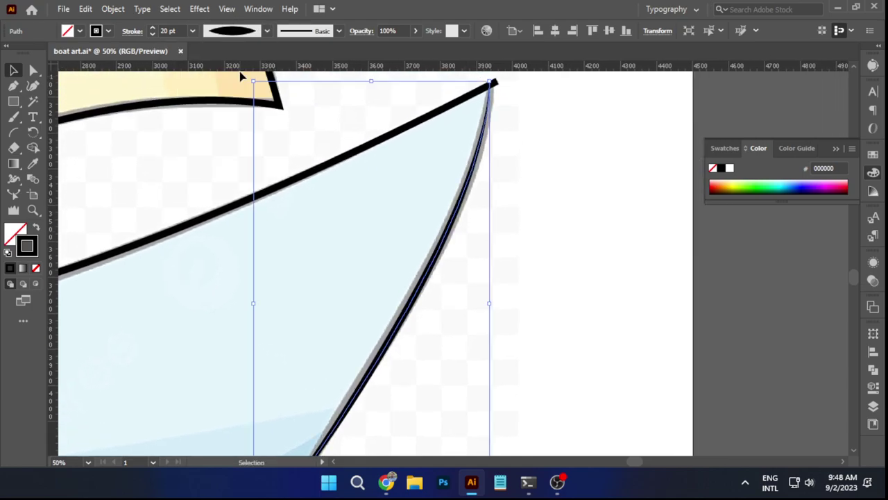
# Try the triangular width profile on the hull's right-edge stroke, clear the selection, and inspect both ends.
pyautogui.click(268, 32)
pyautogui.click(232, 132)
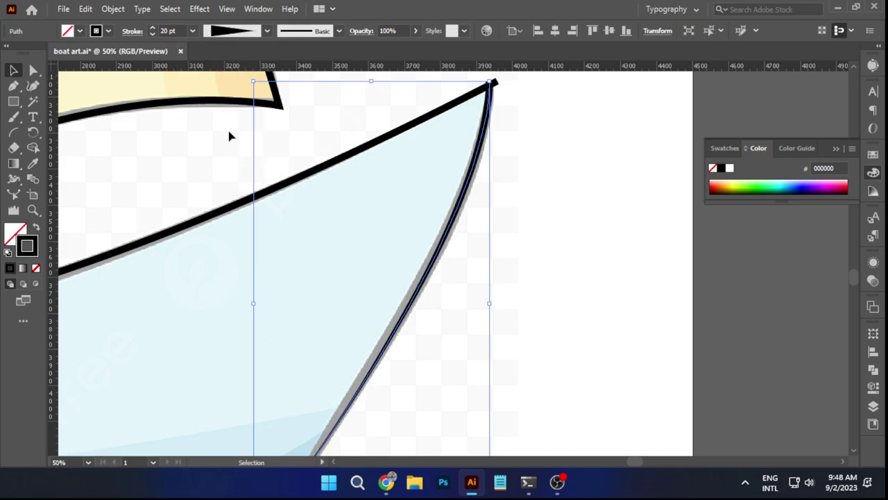
pyautogui.scroll(-5, 396, 188)
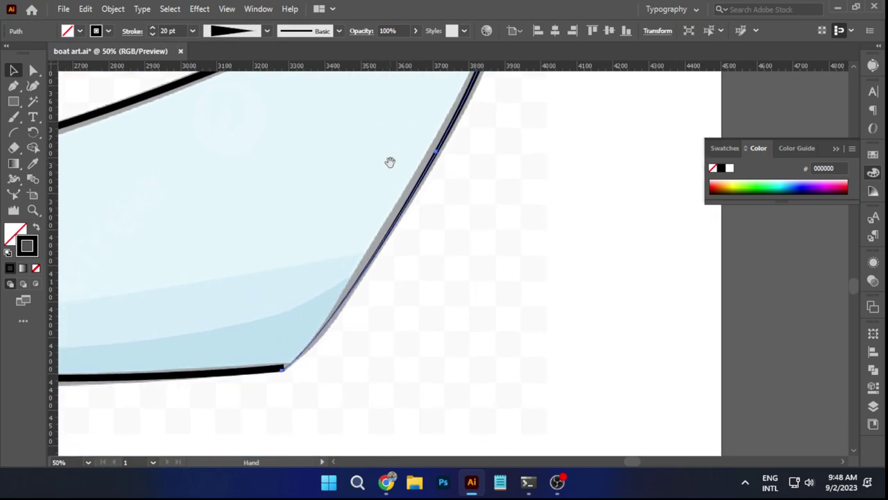
pyautogui.click(575, 179)
pyautogui.moveTo(571, 154); pyautogui.dragTo(486, 359)
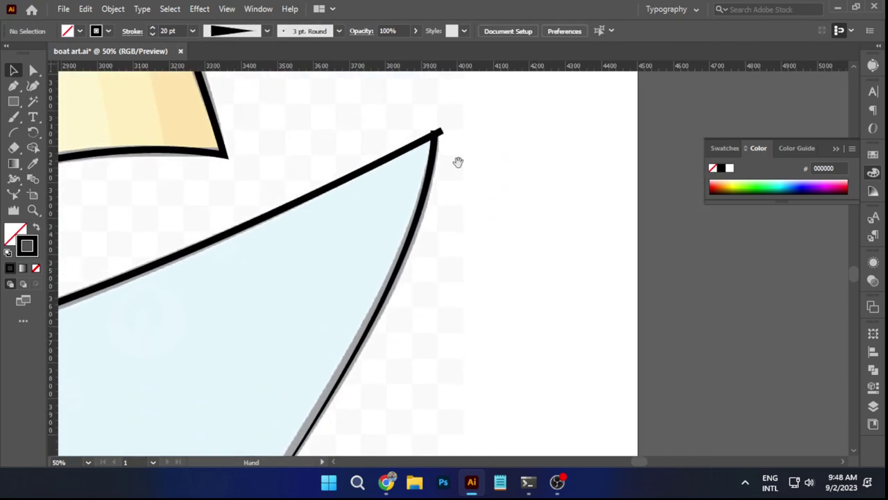
pyautogui.moveTo(484, 323); pyautogui.dragTo(565, 143)
pyautogui.scroll(3, 311, 396)
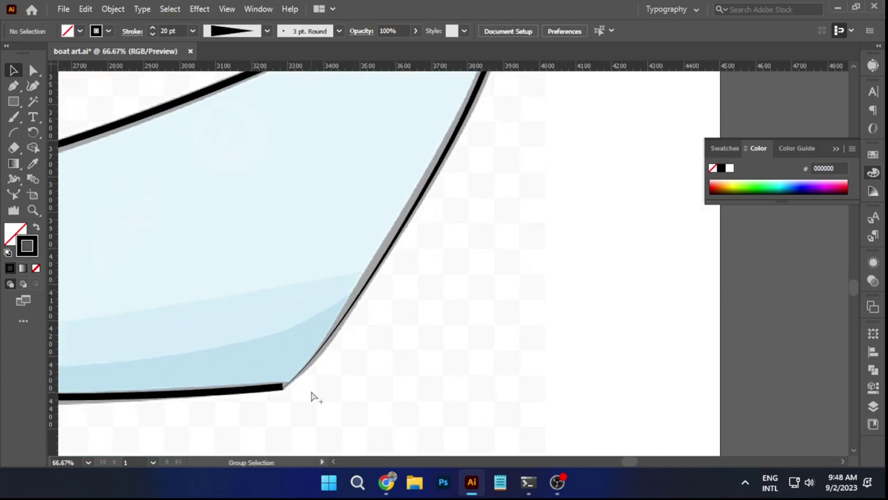
# Try the Touch Calligraphic brush and the 10 pt. Round brush on the hull's right-edge path.
pyautogui.click(313, 300)
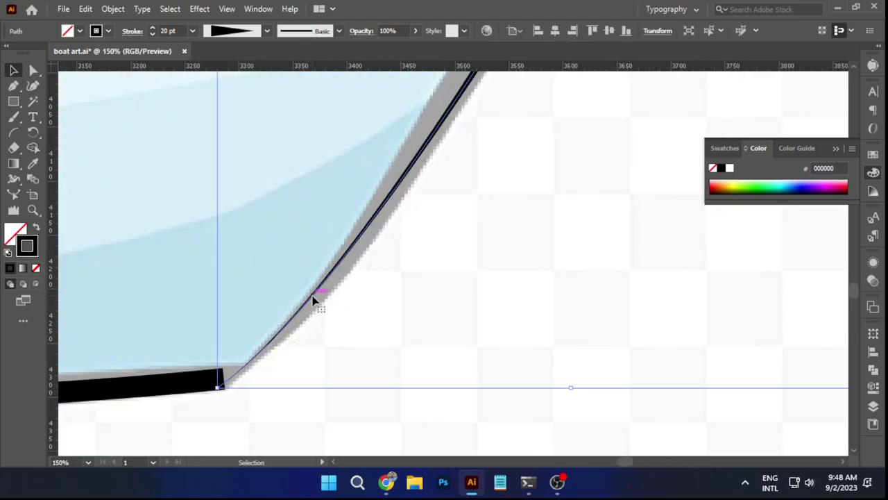
pyautogui.click(267, 31)
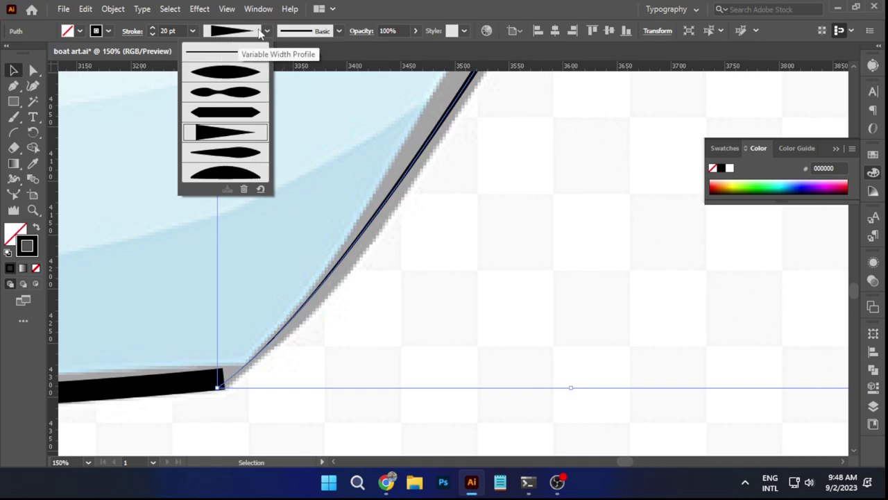
pyautogui.click(339, 32)
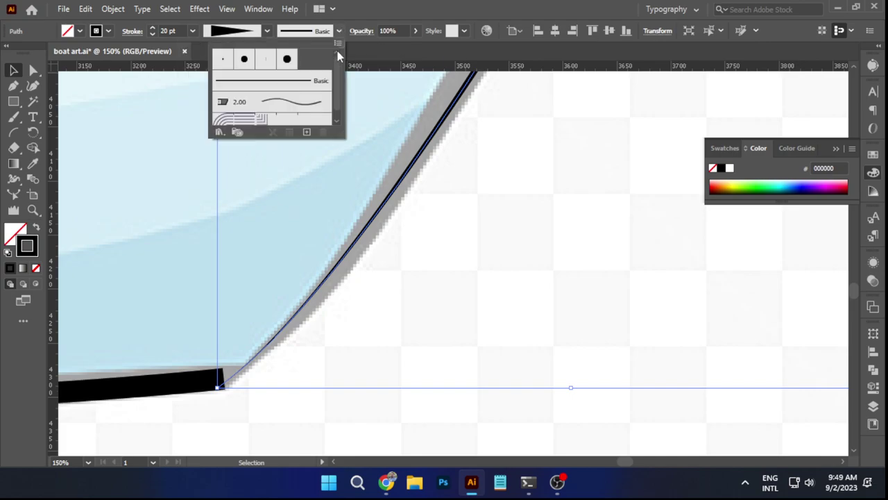
pyautogui.moveTo(342, 133); pyautogui.dragTo(355, 207)
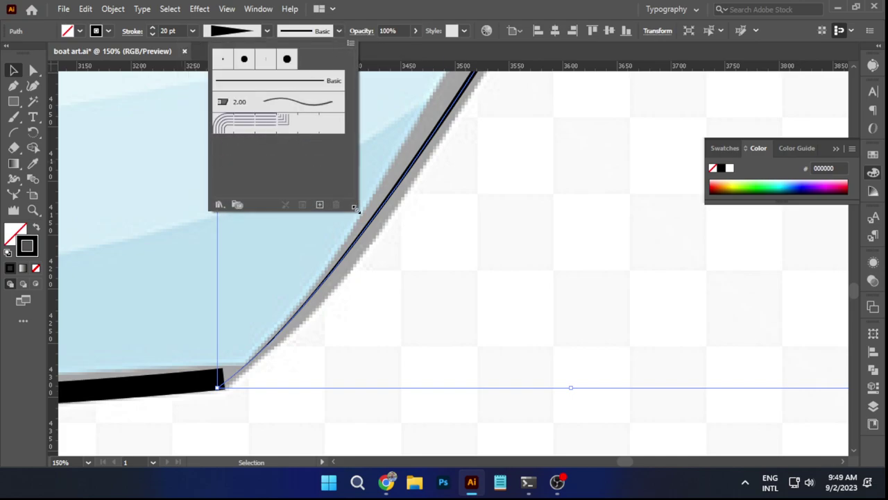
pyautogui.click(287, 59)
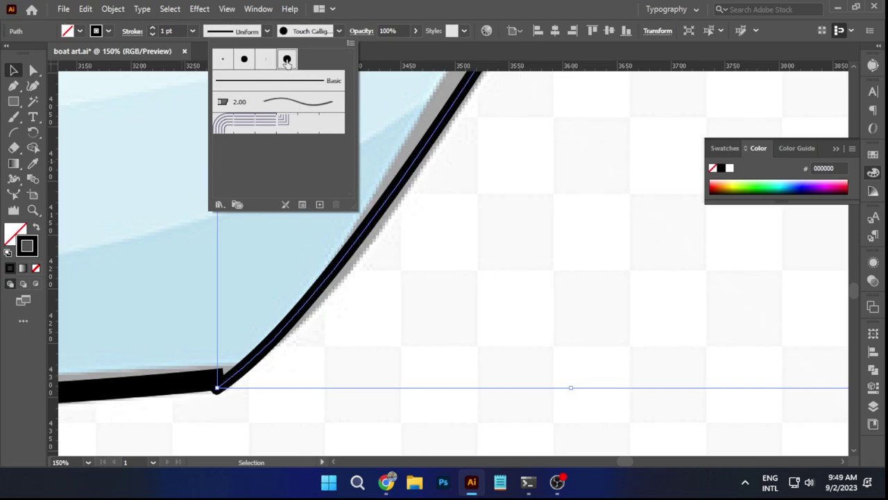
pyautogui.click(244, 61)
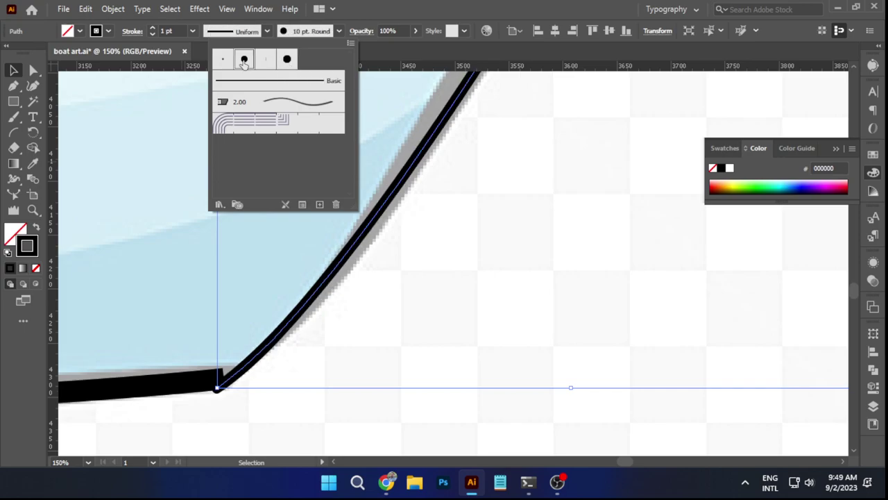
# Try the triangular width profile on the 10 pt. Round brush stroke of the hull's right edge and check its upper end.
pyautogui.click(268, 31)
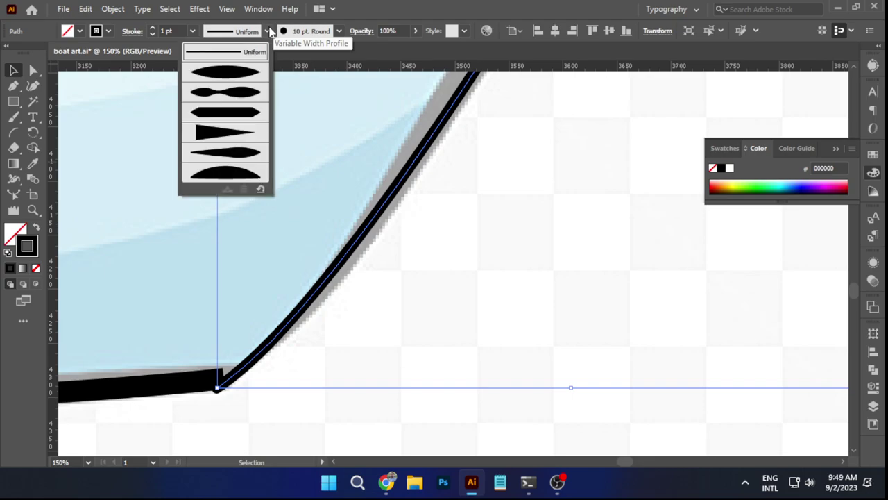
pyautogui.click(248, 131)
pyautogui.scroll(-2, 440, 197)
pyautogui.moveTo(468, 153); pyautogui.dragTo(434, 349)
pyautogui.scroll(2, 476, 146)
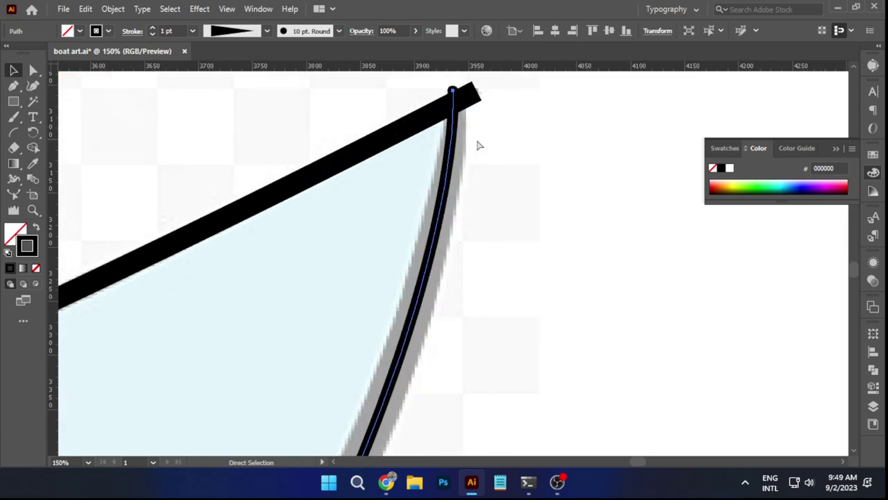
# Undo the brush trials on the hull's right-edge path and inspect where it meets the bottom edge.
pyautogui.hotkey('ctrl', 'z')
pyautogui.hotkey('ctrl', 'z')
pyautogui.scroll(-2, 478, 145)
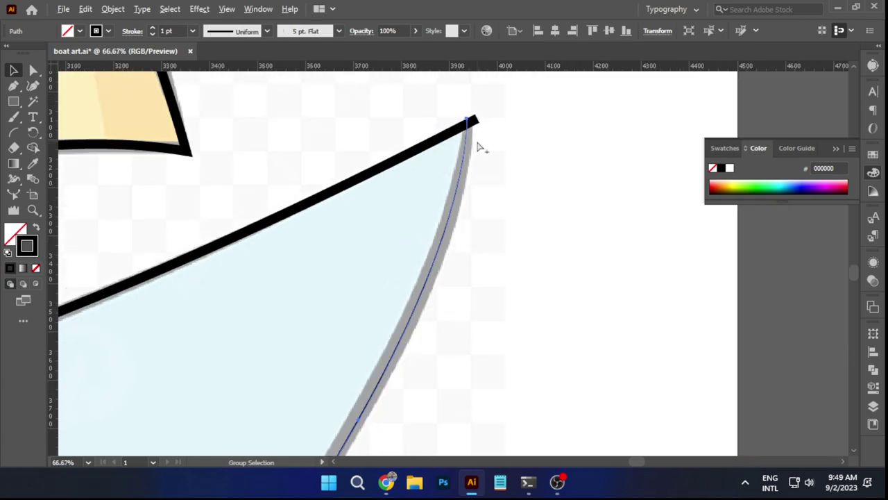
pyautogui.hotkey('ctrl', 'shift', 'z')
pyautogui.moveTo(443, 301); pyautogui.dragTo(479, 146)
pyautogui.moveTo(407, 291); pyautogui.dragTo(435, 134)
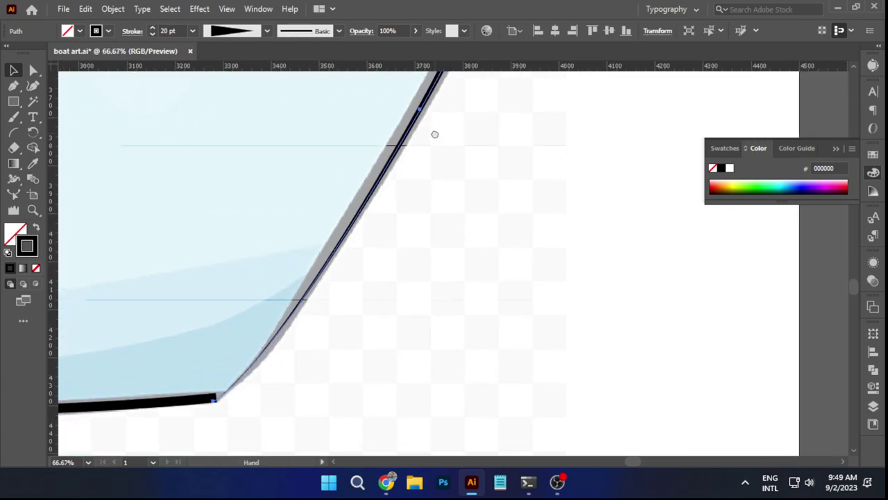
pyautogui.scroll(6, 232, 421)
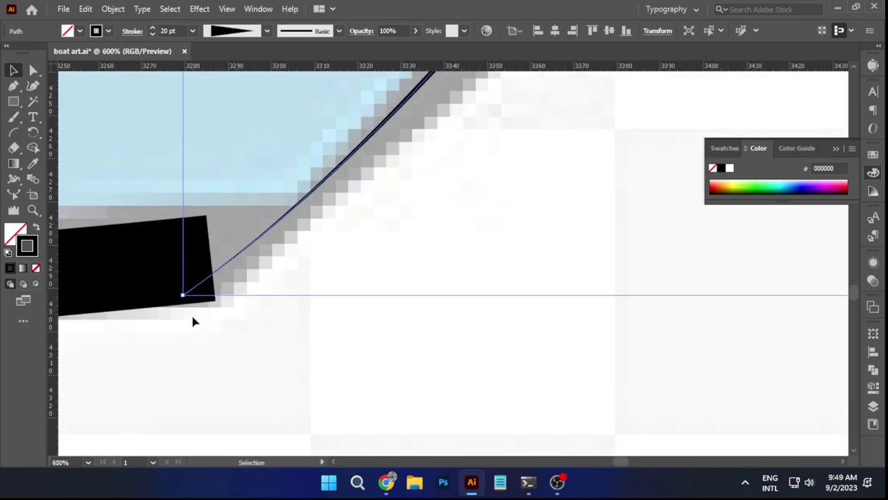
pyautogui.scroll(-7, 194, 321)
# Undo the remaining width profile trials on the hull's right-edge stroke, clear the selection, and view the whole sailboat.
pyautogui.scroll(-2, 284, 367)
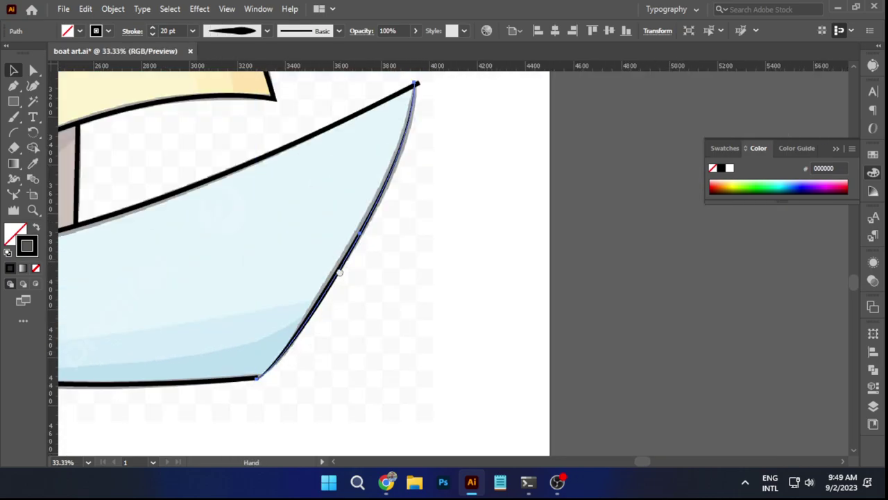
pyautogui.moveTo(356, 224); pyautogui.dragTo(354, 266)
pyautogui.hotkey('ctrl', 'z')
pyautogui.click(420, 206)
pyautogui.scroll(1, 463, 190)
pyautogui.scroll(-4, 464, 189)
pyautogui.moveTo(464, 190); pyautogui.dragTo(448, 365)
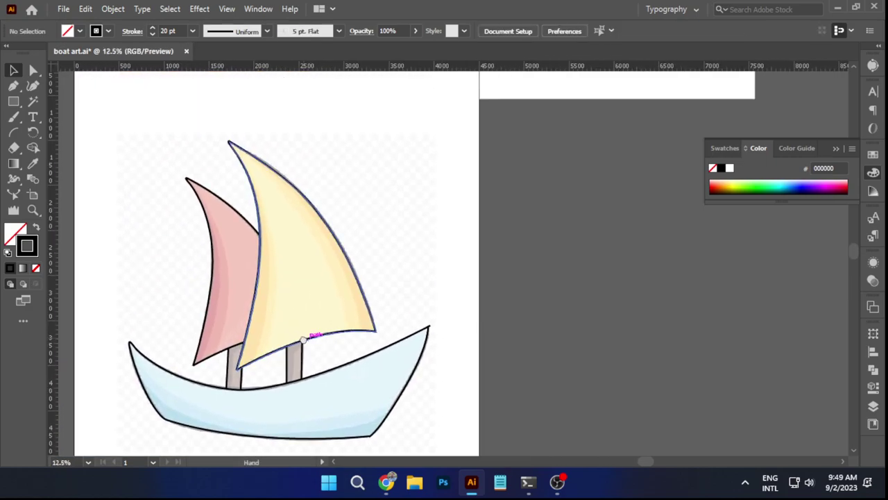
pyautogui.moveTo(303, 340); pyautogui.dragTo(332, 305)
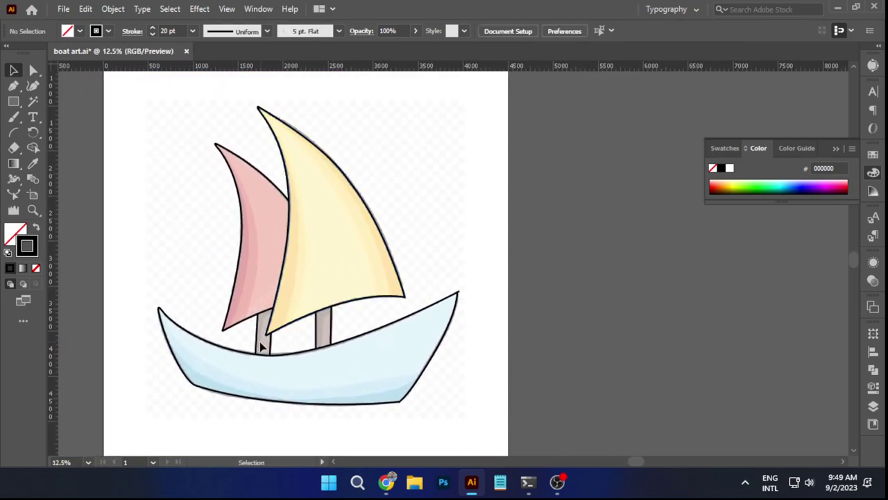
# Join the two open endpoints at the yellow sail's lower-left tip, round the joined corner, and clear the selection.
pyautogui.scroll(3, 271, 383)
pyautogui.scroll(6, 270, 384)
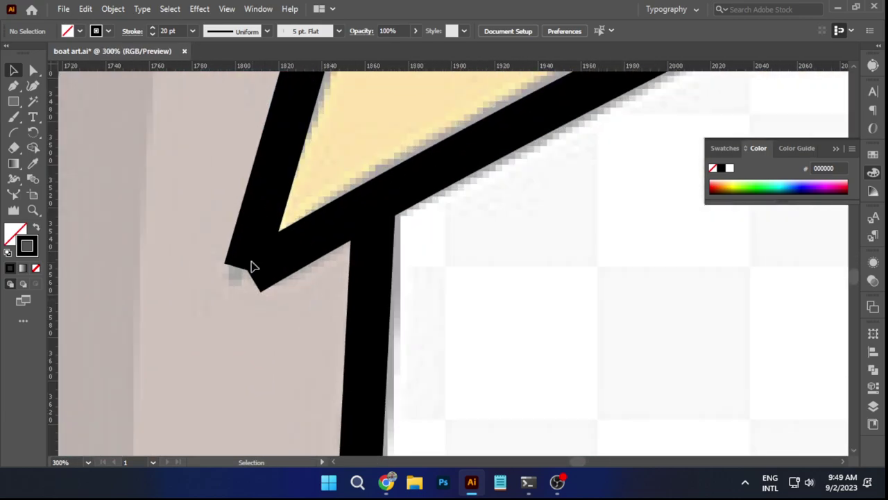
pyautogui.scroll(3, 253, 272)
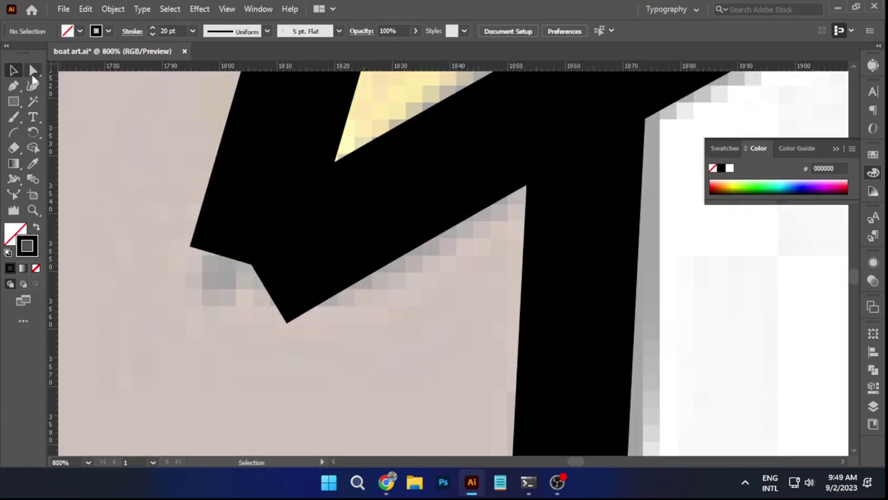
pyautogui.click(257, 275)
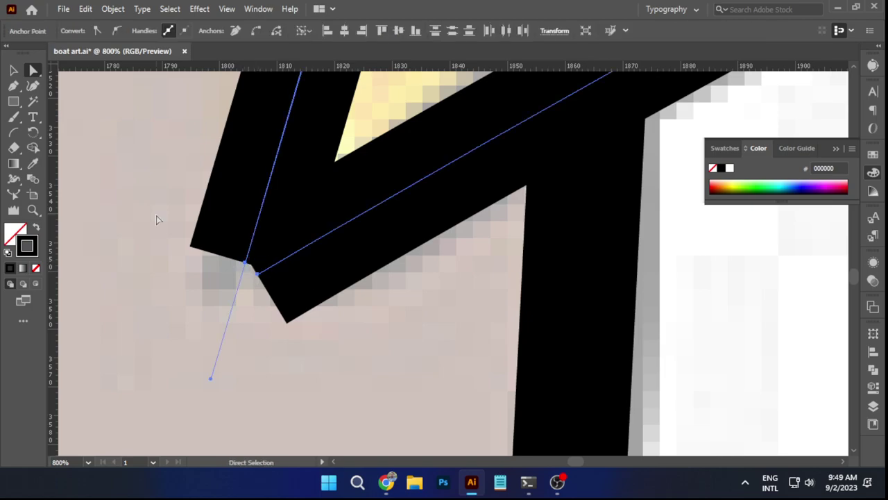
pyautogui.rightClick(261, 276)
pyautogui.click(312, 292)
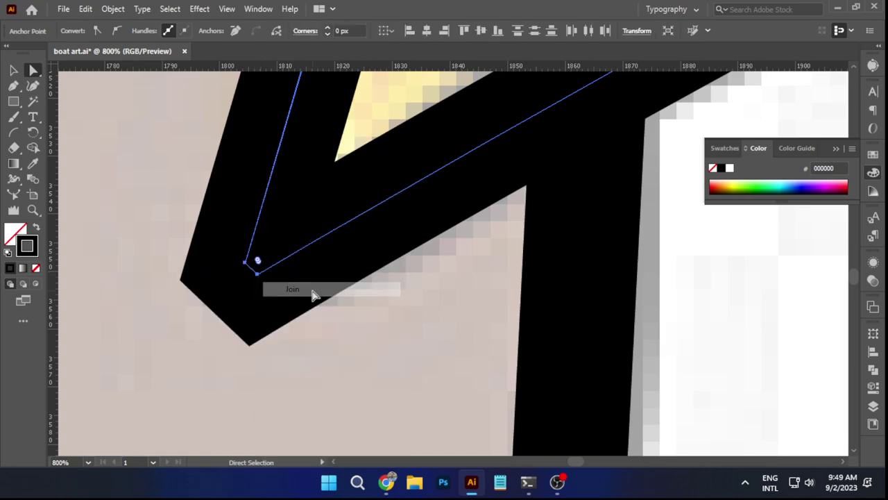
pyautogui.moveTo(258, 261); pyautogui.dragTo(299, 222)
pyautogui.click(373, 323)
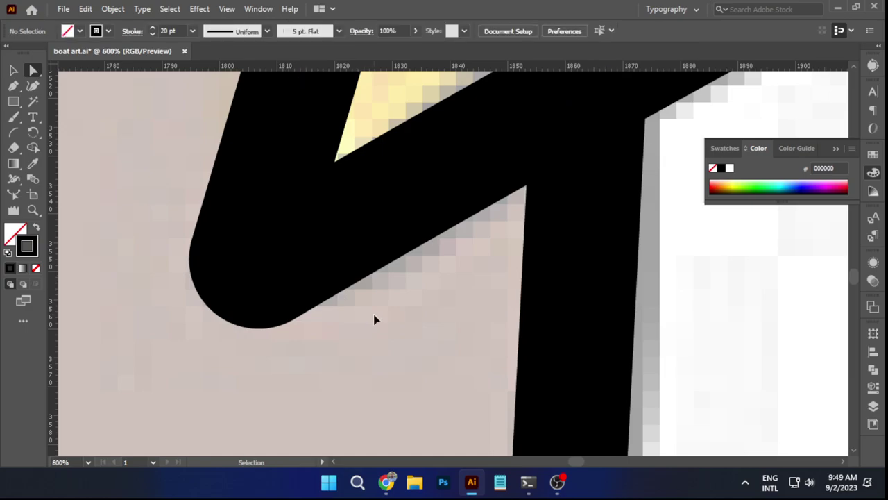
# Join the two open endpoints at the pink sail's lower-left tip.
pyautogui.scroll(-7, 375, 320)
pyautogui.scroll(4, 141, 297)
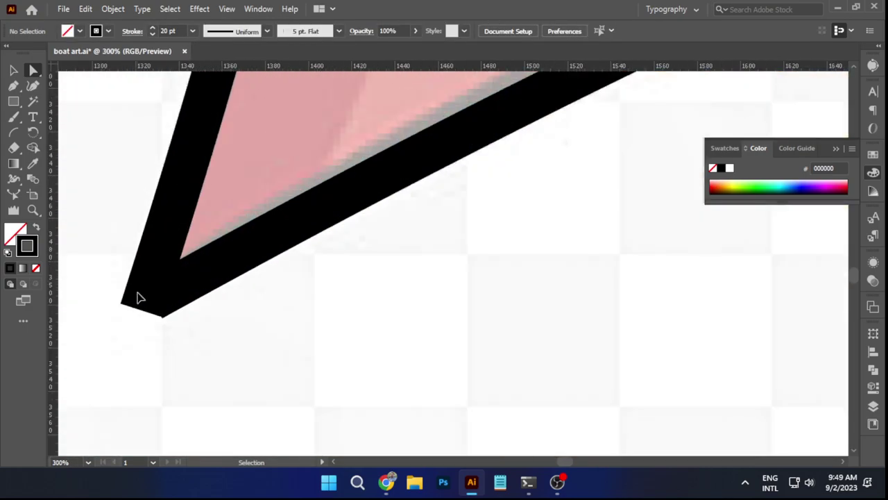
pyautogui.click(151, 301)
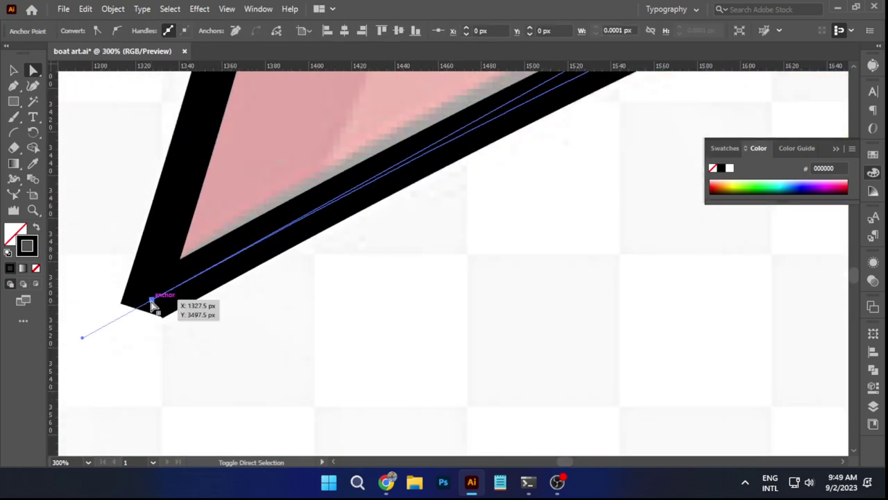
pyautogui.moveTo(145, 305); pyautogui.dragTo(140, 312)
pyautogui.scroll(2, 139, 312)
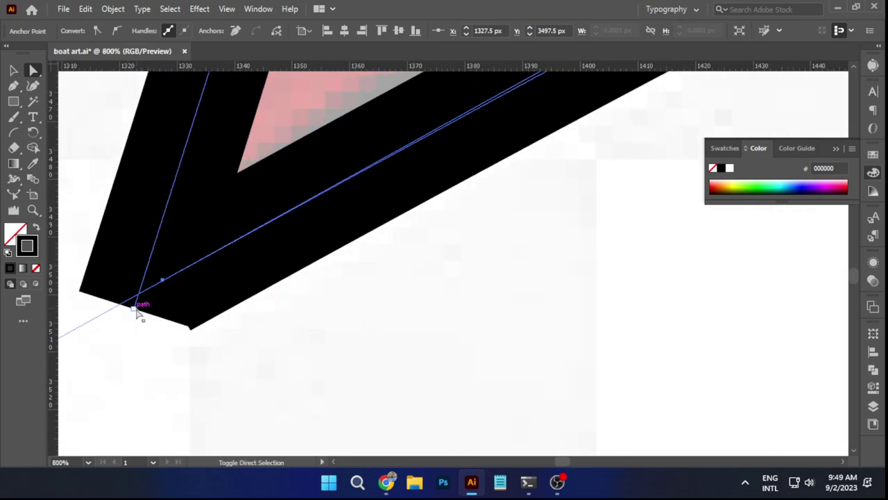
pyautogui.rightClick(137, 311)
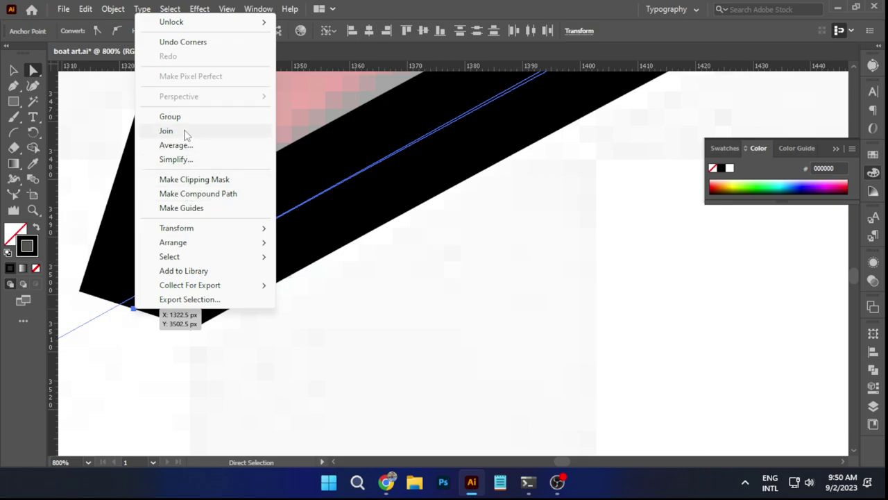
pyautogui.click(185, 132)
# Remove the extra anchor point at the pink sail's lower-left tip and round the remaining corner.
pyautogui.moveTo(137, 310); pyautogui.dragTo(137, 314)
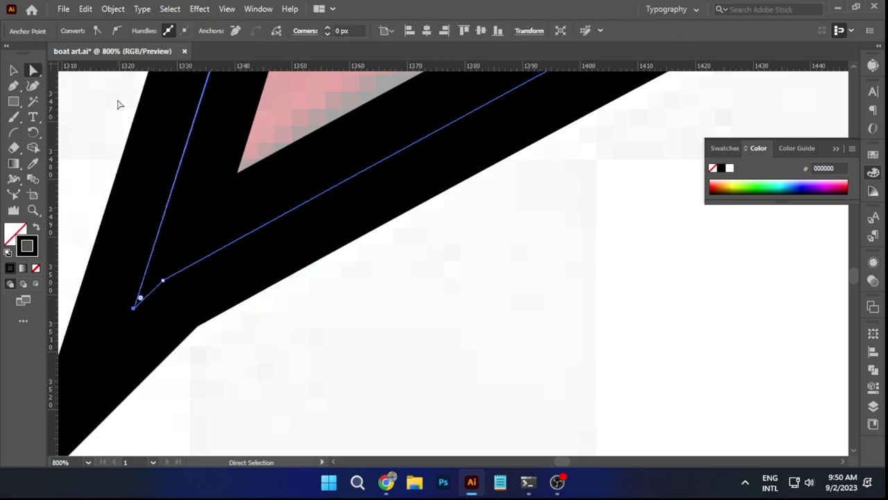
pyautogui.click(236, 32)
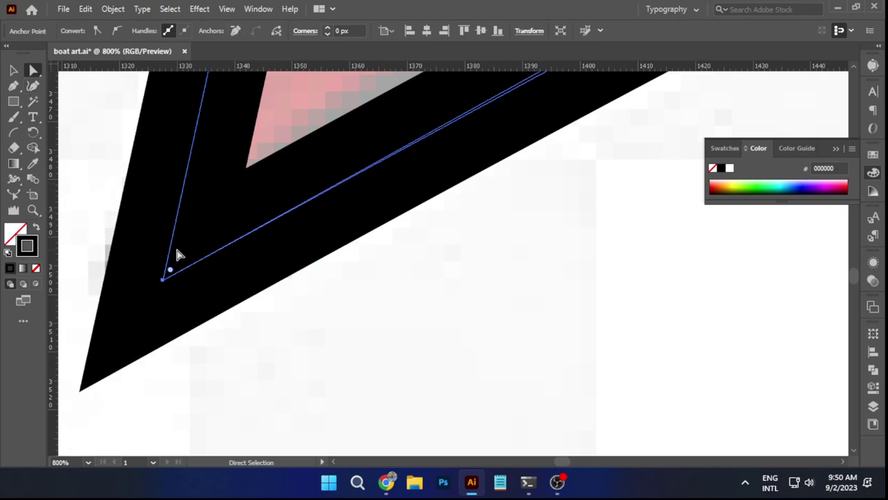
pyautogui.moveTo(175, 270); pyautogui.dragTo(206, 222)
pyautogui.scroll(-8, 207, 223)
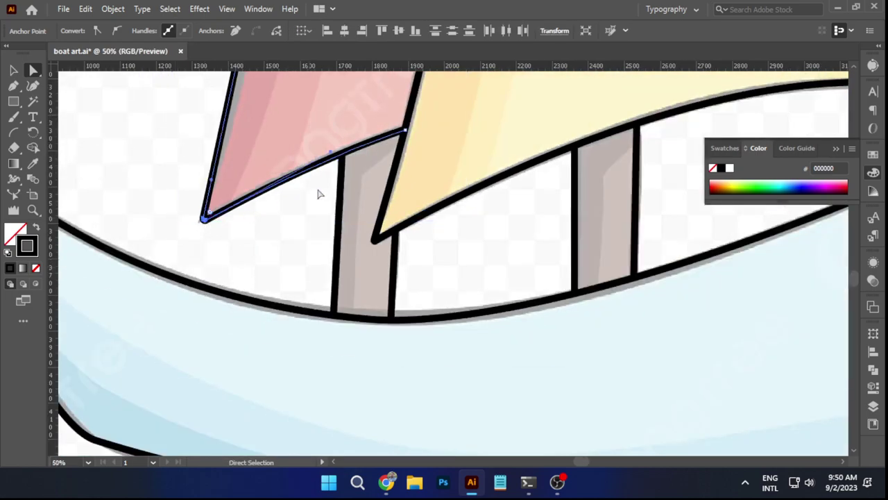
# Round the corner at the yellow sail's lower-right tip and clear the selection.
pyautogui.moveTo(416, 177); pyautogui.dragTo(188, 262)
pyautogui.scroll(3, 414, 253)
pyautogui.click(565, 202)
pyautogui.scroll(1, 510, 255)
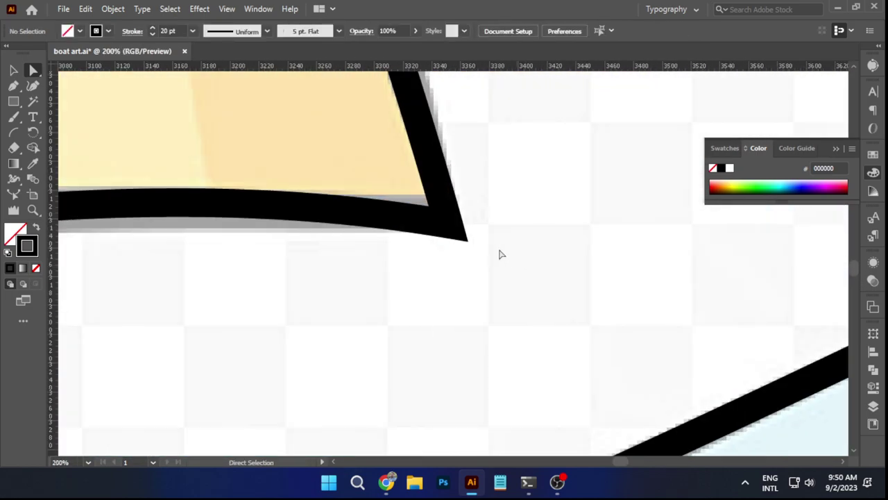
pyautogui.click(450, 225)
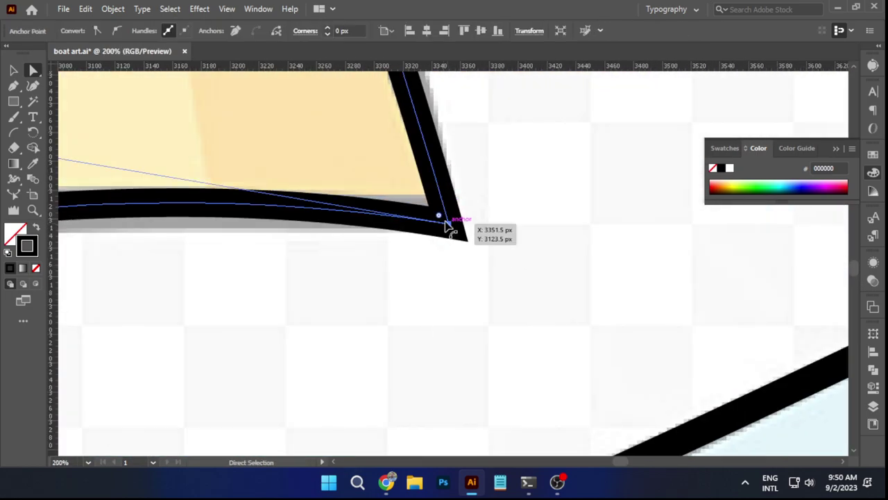
pyautogui.moveTo(444, 222); pyautogui.dragTo(425, 202)
pyautogui.click(519, 197)
pyautogui.scroll(-5, 517, 198)
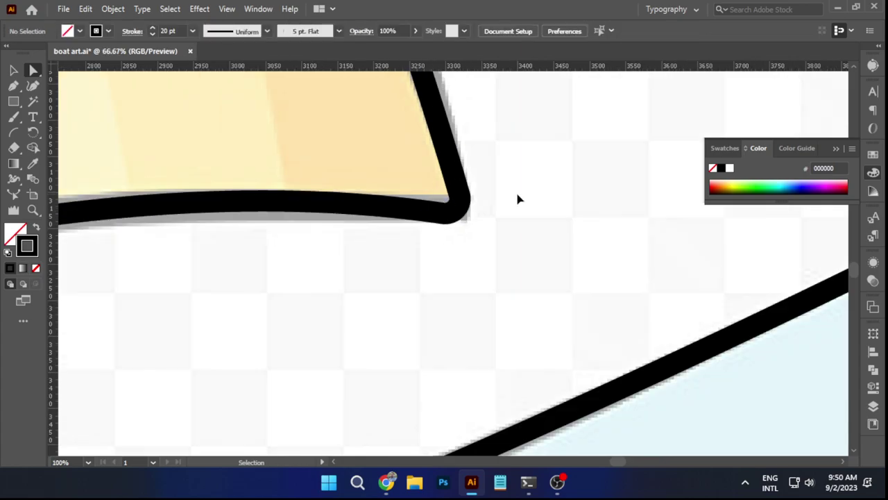
# Reposition the upper endpoint of the hull's right-edge path on the top-edge line at the hull's right tip, and clear the selection.
pyautogui.moveTo(516, 188); pyautogui.dragTo(522, 385)
pyautogui.moveTo(403, 138); pyautogui.dragTo(466, 416)
pyautogui.moveTo(270, 242); pyautogui.dragTo(319, 183)
pyautogui.moveTo(274, 269); pyautogui.dragTo(321, 100)
pyautogui.moveTo(326, 295); pyautogui.dragTo(331, 160)
pyautogui.moveTo(329, 314); pyautogui.dragTo(385, 135)
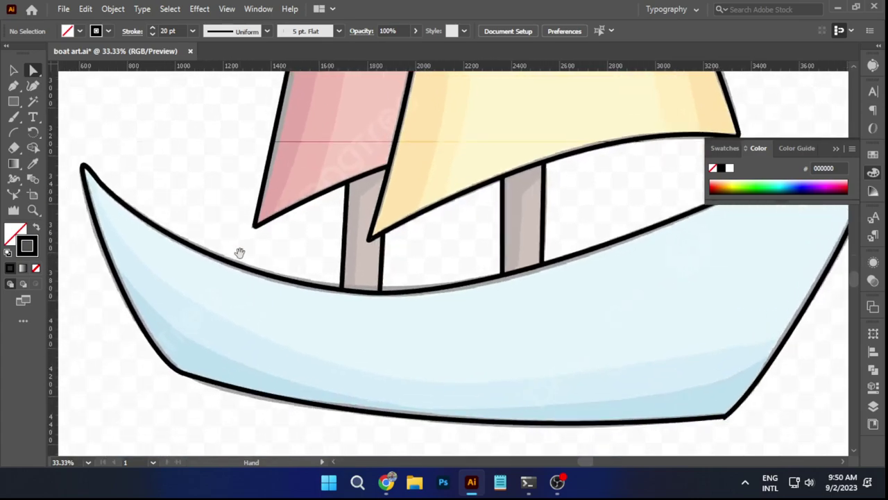
pyautogui.moveTo(382, 358); pyautogui.dragTo(129, 384)
pyautogui.scroll(3, 637, 143)
pyautogui.scroll(1, 642, 144)
pyautogui.press('a')
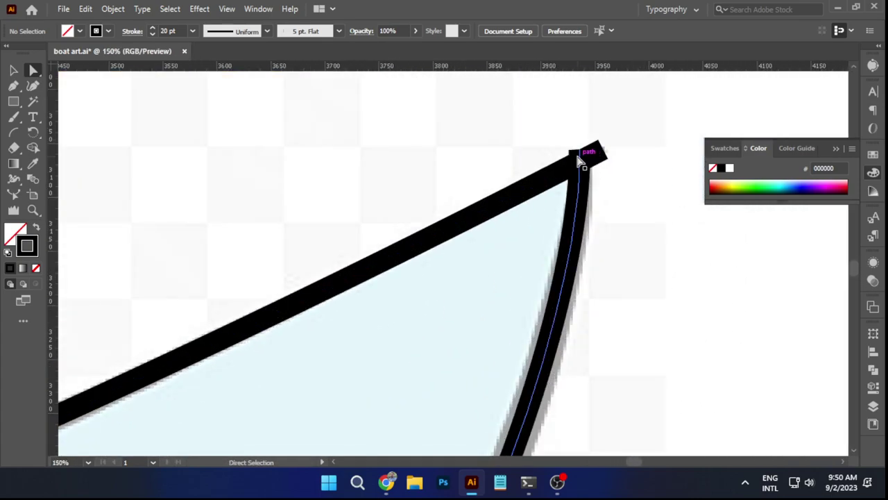
pyautogui.moveTo(582, 154)
pyautogui.mouseDown()
pyautogui.moveTo(584, 161)
pyautogui.moveTo(603, 150)
pyautogui.mouseUp()
pyautogui.hotkey('ctrl', 'z')
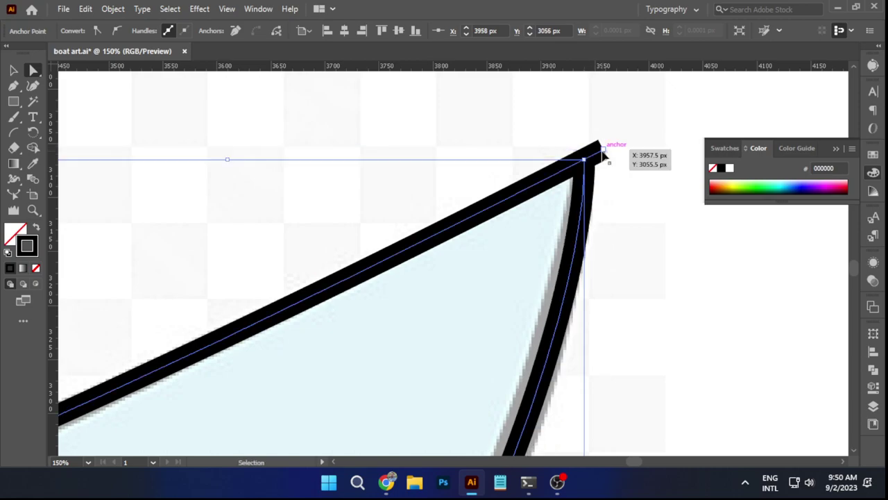
pyautogui.click(620, 178)
# Move the lower endpoint of the hull's right-edge path onto the end of the bottom edge at the hull's lower-right corner.
pyautogui.scroll(-4, 621, 180)
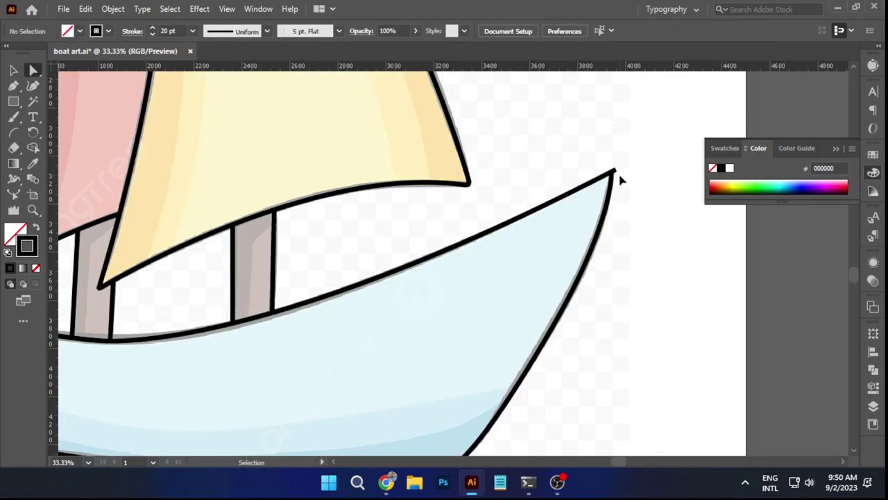
pyautogui.scroll(-3, 492, 347)
pyautogui.scroll(5, 425, 306)
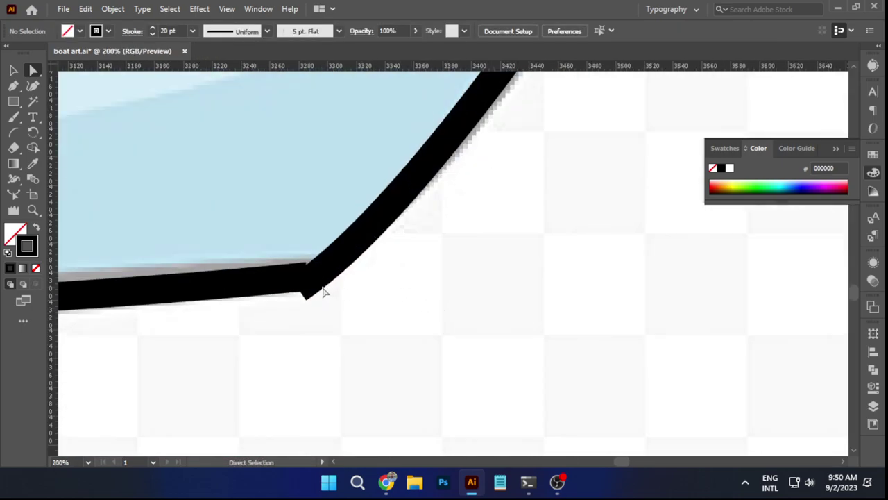
pyautogui.moveTo(299, 291); pyautogui.dragTo(324, 257)
pyautogui.scroll(3, 309, 291)
pyautogui.click(298, 262)
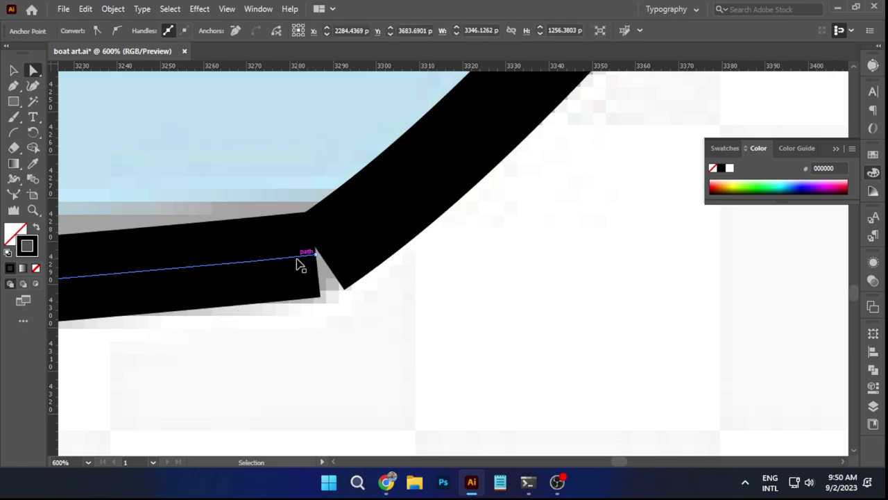
pyautogui.scroll(2, 299, 263)
pyautogui.moveTo(344, 242); pyautogui.dragTo(332, 247)
# Join the two open endpoints at the hull's lower-right corner, round the joined corner, and clear the selection.
pyautogui.keyDown('shift'); pyautogui.click(332, 242); pyautogui.keyUp('shift')
pyautogui.rightClick(332, 242)
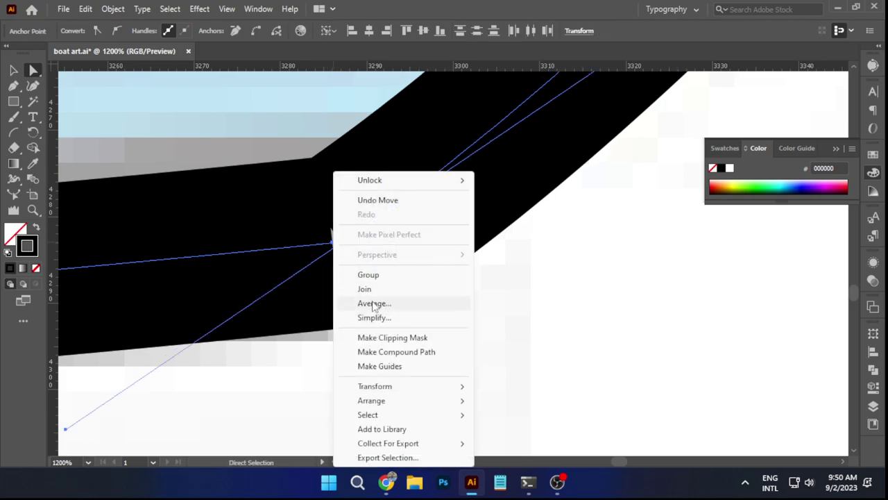
pyautogui.click(370, 293)
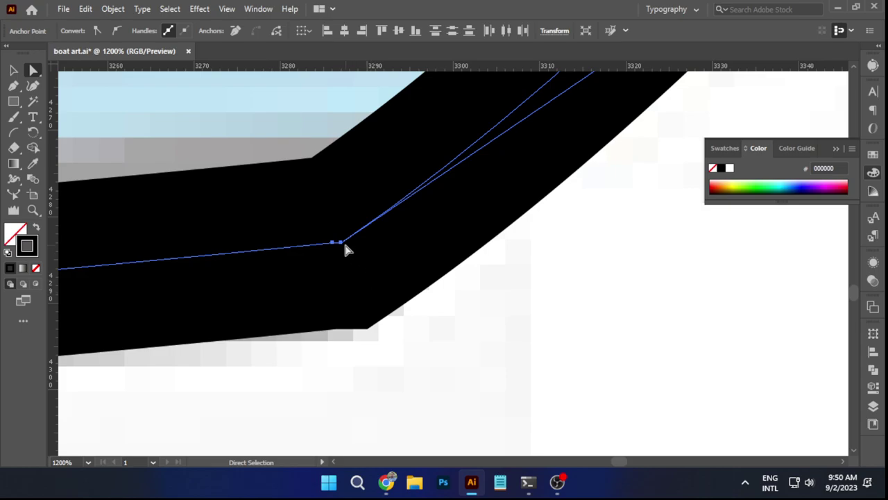
pyautogui.moveTo(341, 242); pyautogui.dragTo(330, 197)
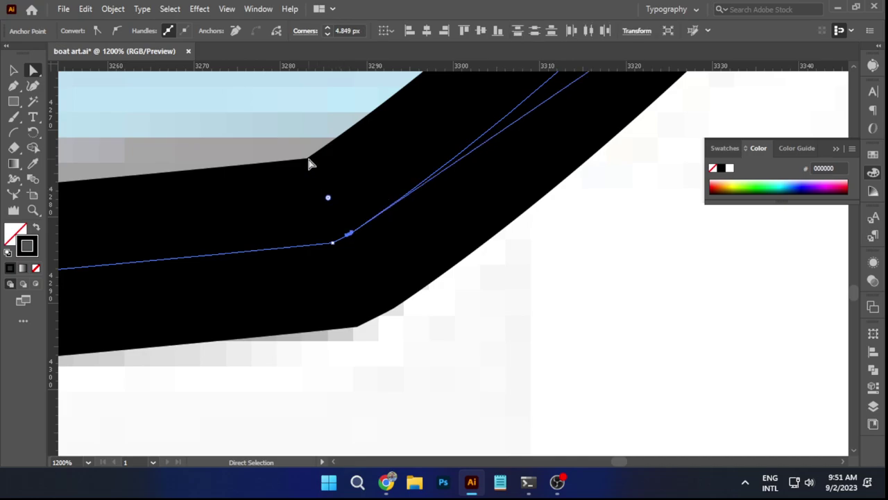
pyautogui.click(405, 341)
pyautogui.scroll(-15, 405, 341)
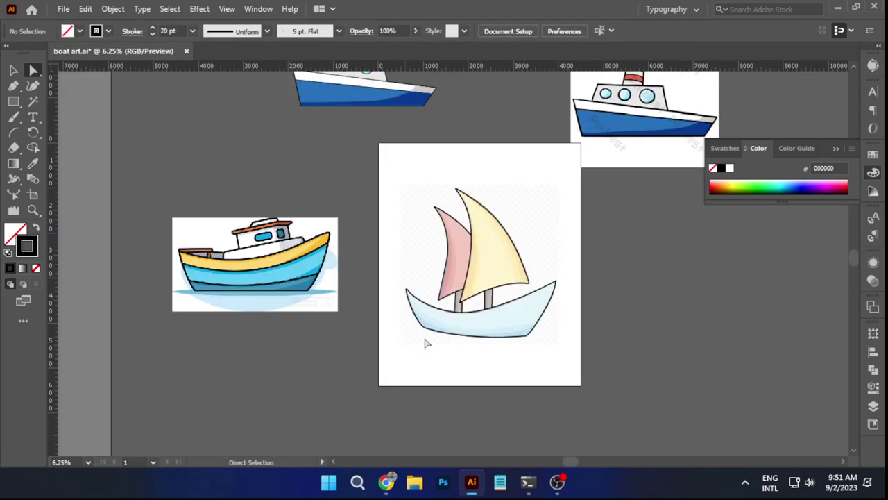
pyautogui.moveTo(516, 339); pyautogui.dragTo(368, 361)
pyautogui.scroll(1, 397, 339)
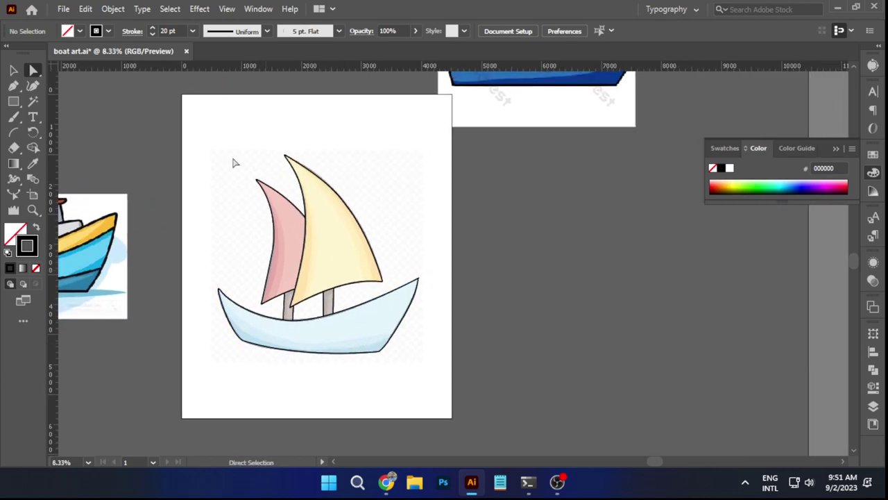
pyautogui.moveTo(197, 129); pyautogui.dragTo(448, 408)
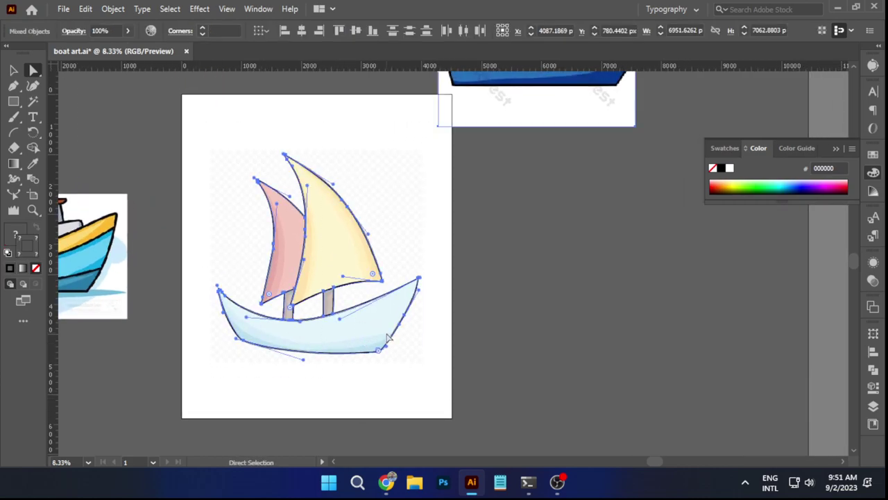
pyautogui.click(12, 71)
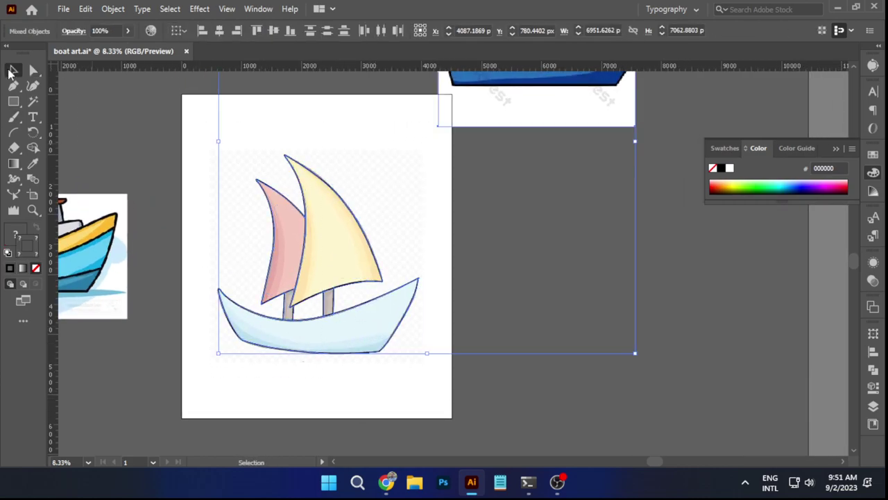
pyautogui.click(505, 261)
# Select all the sailboat outlines, expand their fill and stroke, and clear the selection.
pyautogui.moveTo(232, 148); pyautogui.dragTo(423, 386)
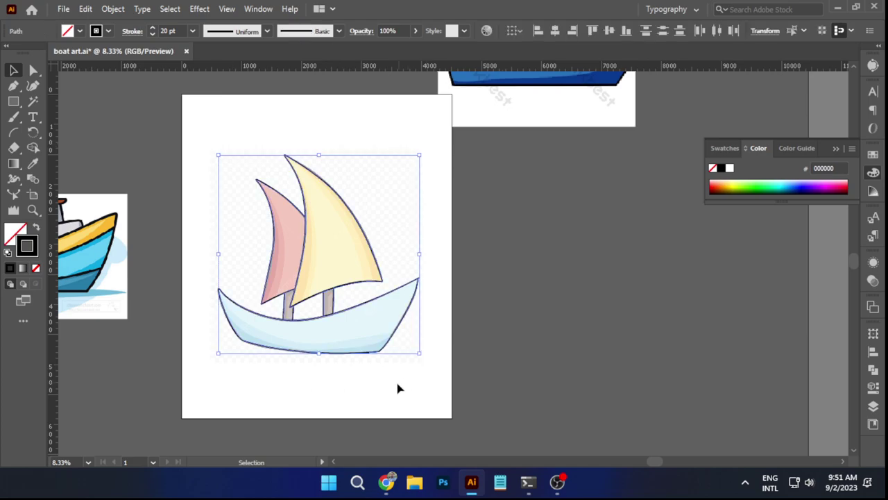
pyautogui.click(108, 9)
pyautogui.click(183, 159)
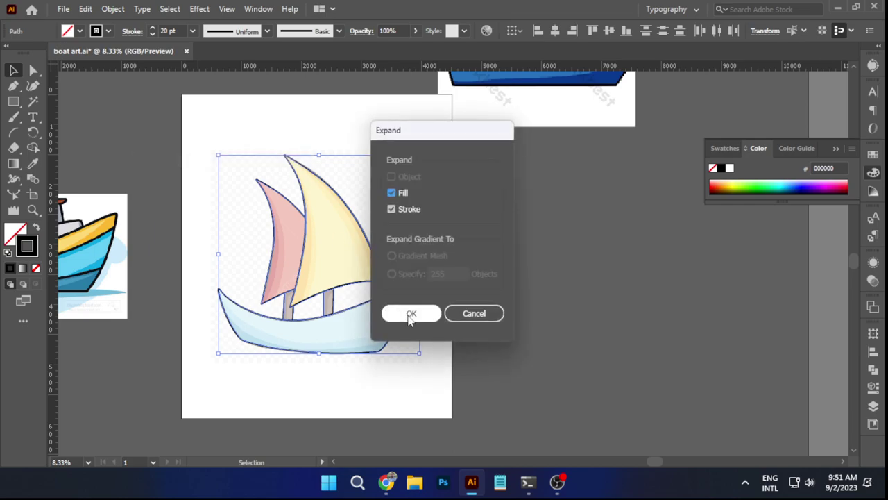
pyautogui.click(410, 314)
pyautogui.click(119, 9)
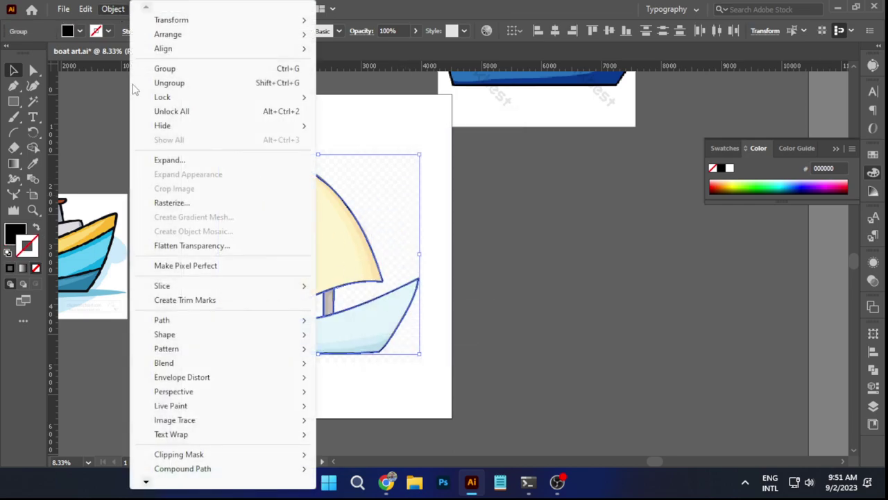
pyautogui.click(167, 160)
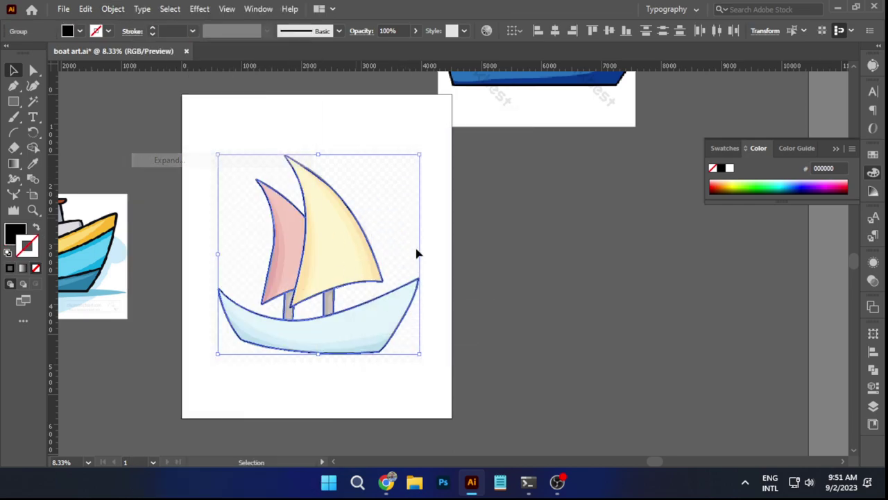
pyautogui.click(471, 263)
pyautogui.moveTo(424, 226); pyautogui.dragTo(482, 211)
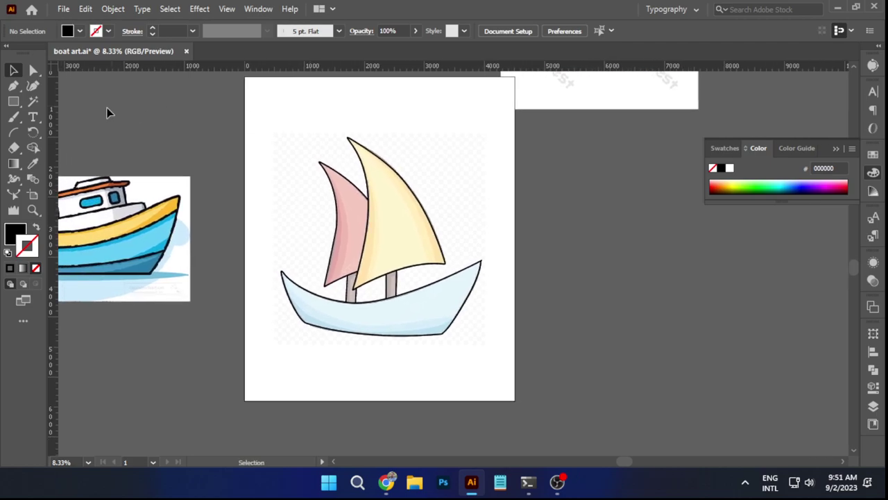
# Draw a rectangle covering the whole sailboat, fill it with cyan, and deselect it.
pyautogui.click(13, 103)
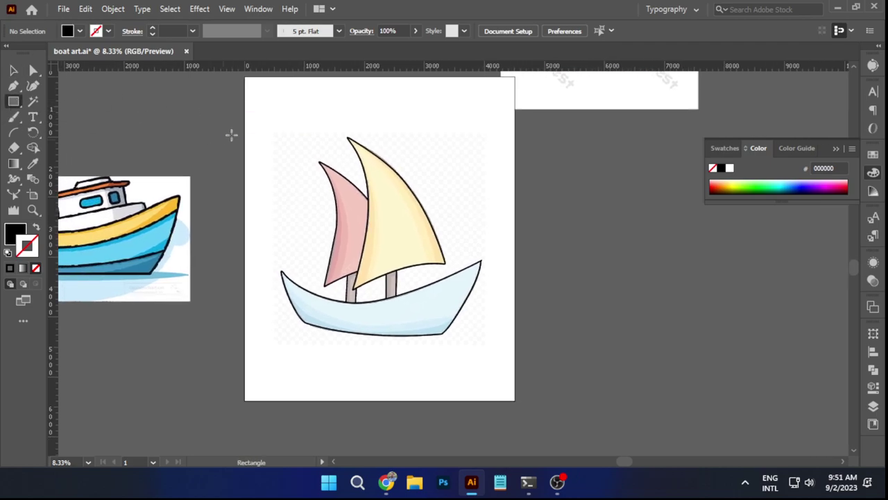
pyautogui.moveTo(253, 111); pyautogui.dragTo(509, 368)
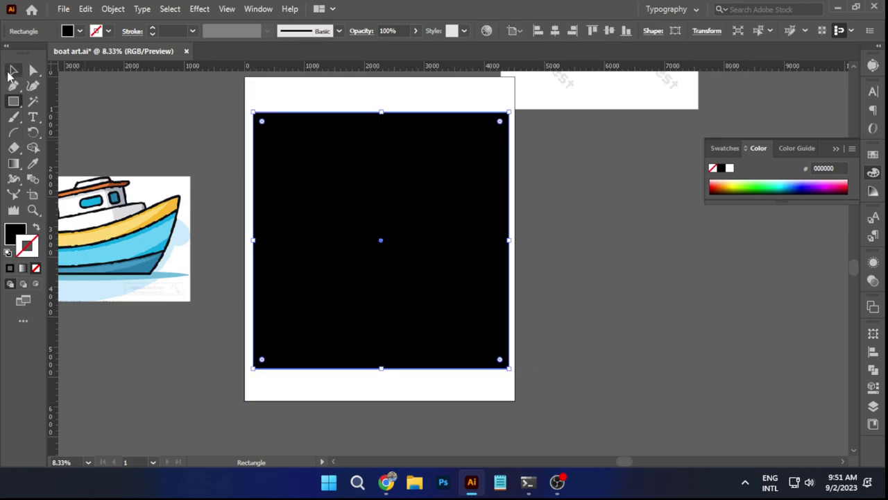
pyautogui.click(11, 73)
pyautogui.click(14, 230)
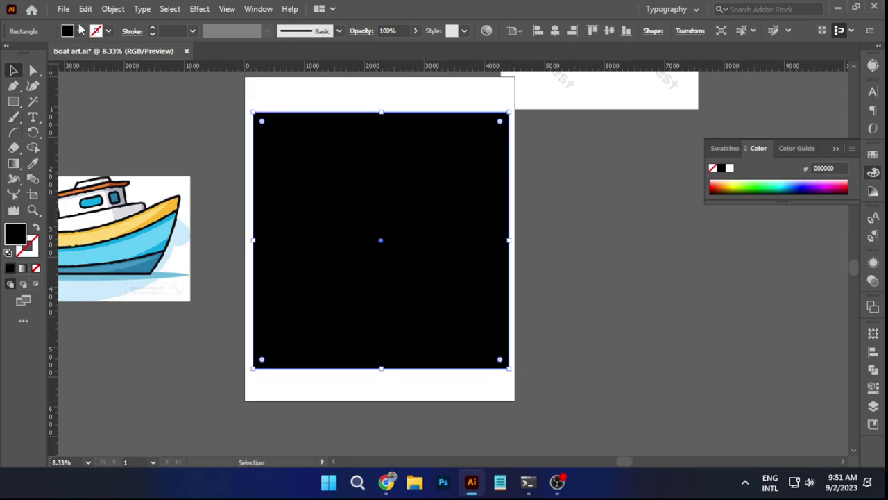
pyautogui.click(79, 30)
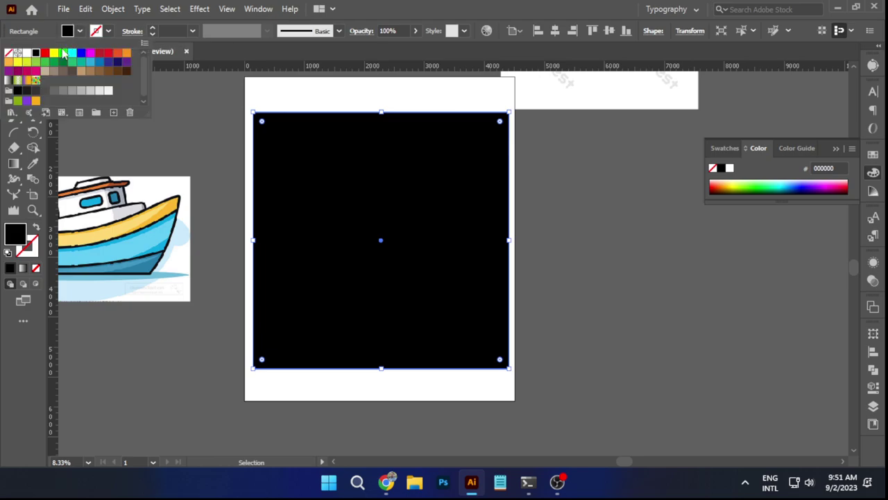
pyautogui.click(69, 55)
pyautogui.click(412, 91)
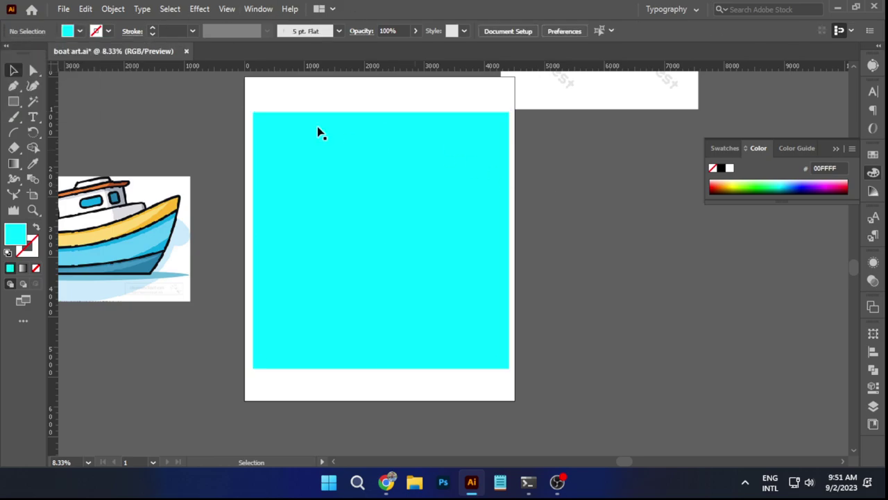
# Select the cyan rectangle together with the expanded sailboat outlines and divide them with Pathfinder.
pyautogui.moveTo(230, 96); pyautogui.dragTo(522, 425)
pyautogui.click(559, 238)
pyautogui.moveTo(559, 238); pyautogui.dragTo(494, 394)
pyautogui.moveTo(585, 203); pyautogui.dragTo(654, 147)
pyautogui.click(559, 313)
pyautogui.moveTo(528, 385); pyautogui.dragTo(557, 296)
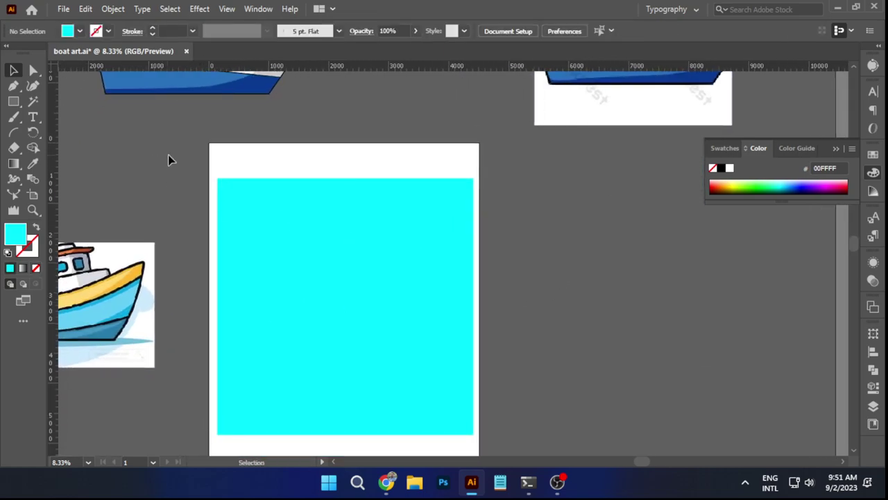
pyautogui.moveTo(256, 307); pyautogui.dragTo(510, 435)
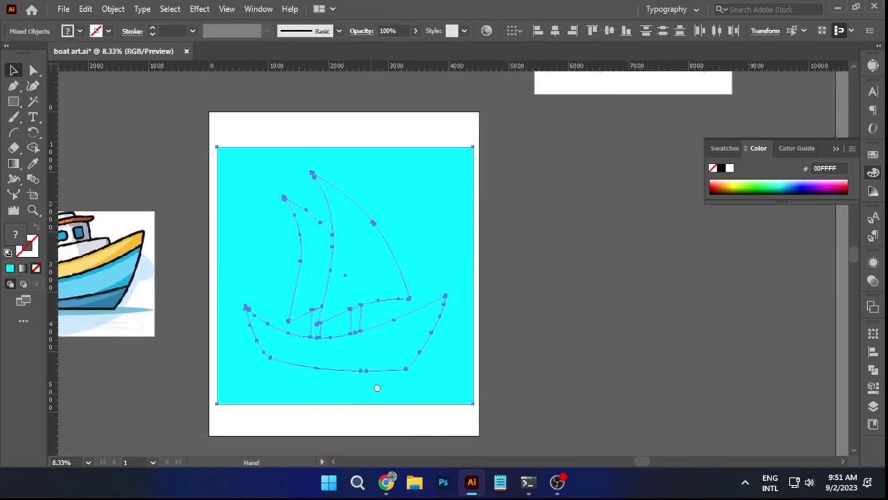
pyautogui.moveTo(360, 376); pyautogui.dragTo(393, 339)
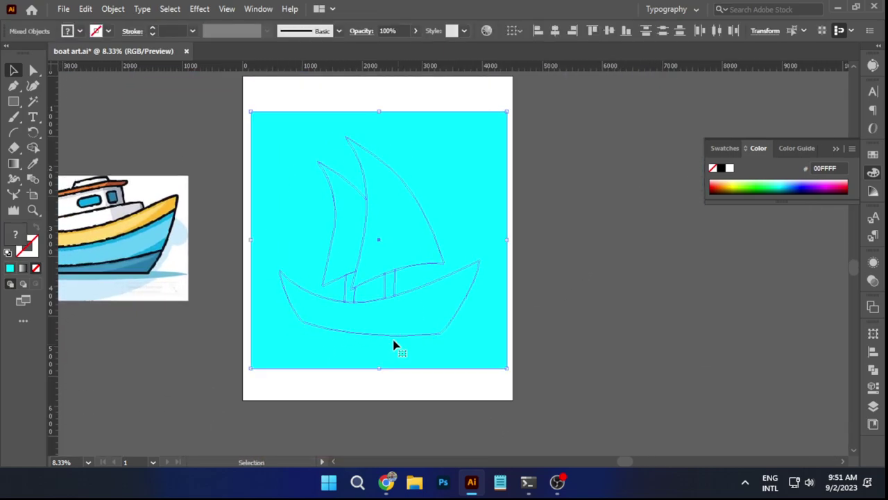
pyautogui.click(873, 369)
pyautogui.click(723, 396)
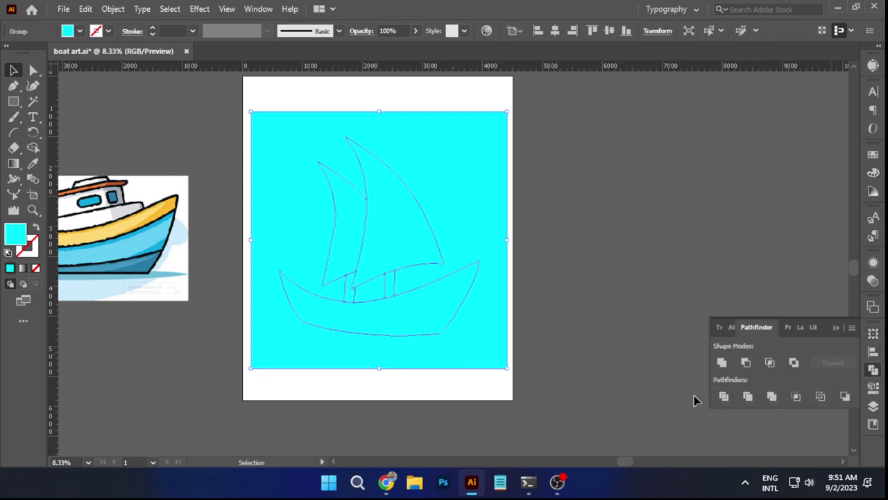
# Delete the divided rectangle's area outside the sailboat and inspect the remaining shapes along the hull's top edge.
pyautogui.click(33, 70)
pyautogui.click(198, 343)
pyautogui.click(273, 218)
pyautogui.press('Delete')
pyautogui.click(12, 70)
pyautogui.scroll(2, 345, 334)
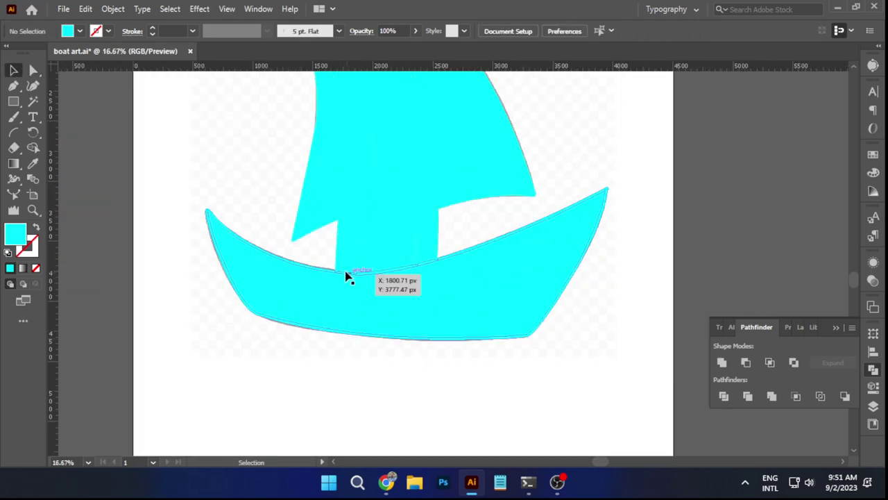
pyautogui.scroll(5, 346, 273)
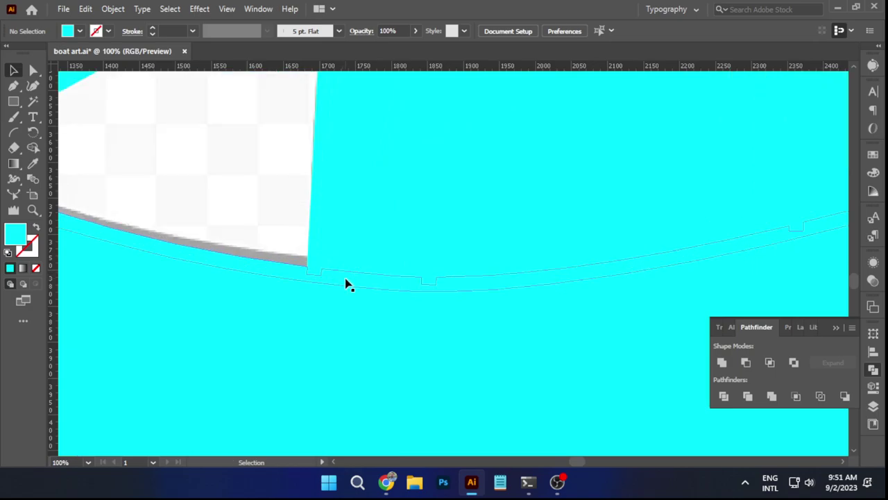
pyautogui.scroll(-4, 346, 284)
# Undo the background deletion, the division and the cyan fill, and delete the black rectangle covering the sailboat.
pyautogui.click(347, 281)
pyautogui.hotkey('ctrl', '8')
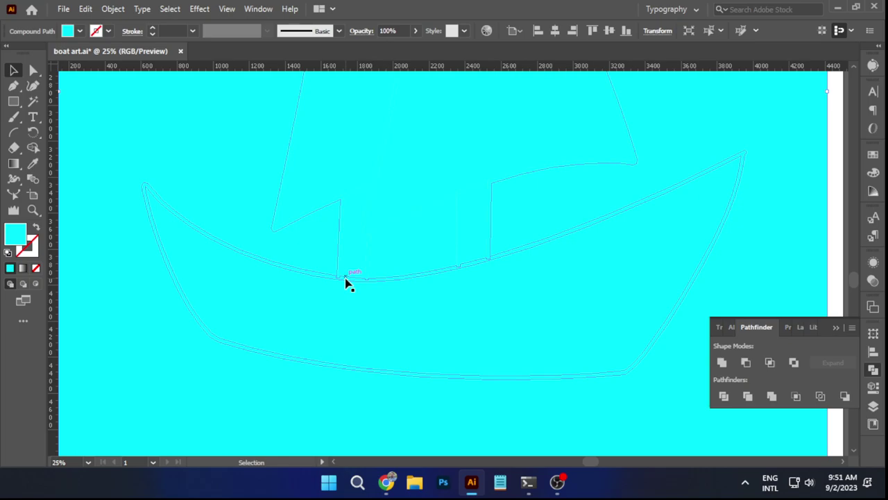
pyautogui.hotkey('ctrl', 'z')
pyautogui.hotkey('ctrl', 'z')
pyautogui.hotkey('ctrl', 'z')
pyautogui.hotkey('ctrl', '0')
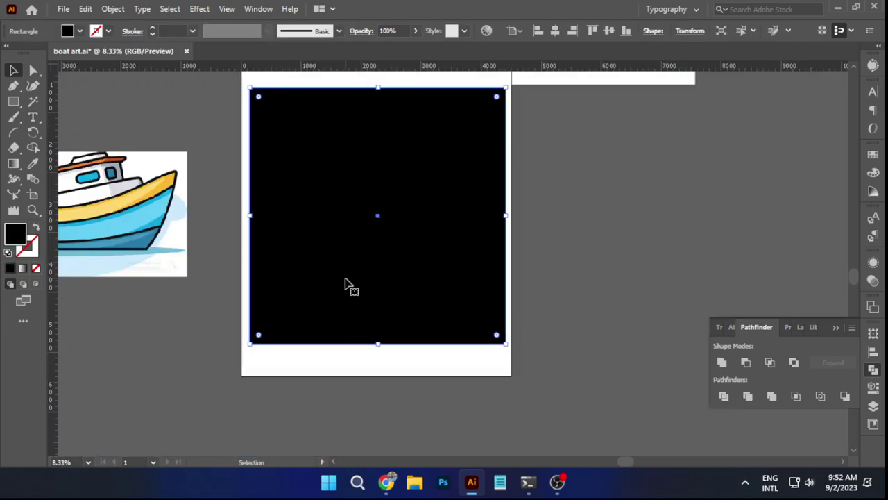
pyautogui.press('Delete')
# Select the expanded sailboat outlines, unite them with Pathfinder, and deselect them.
pyautogui.moveTo(273, 142); pyautogui.dragTo(496, 356)
pyautogui.scroll(1, 388, 282)
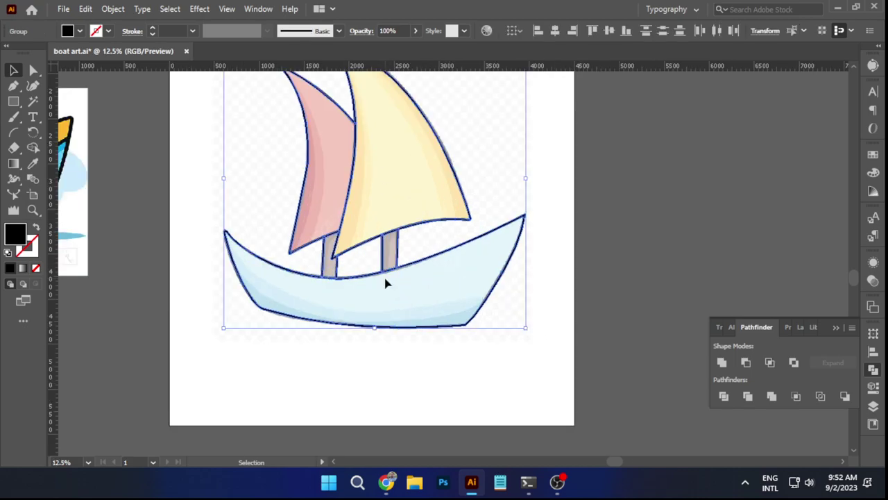
pyautogui.click(722, 362)
pyautogui.click(478, 383)
pyautogui.moveTo(439, 358); pyautogui.dragTo(437, 395)
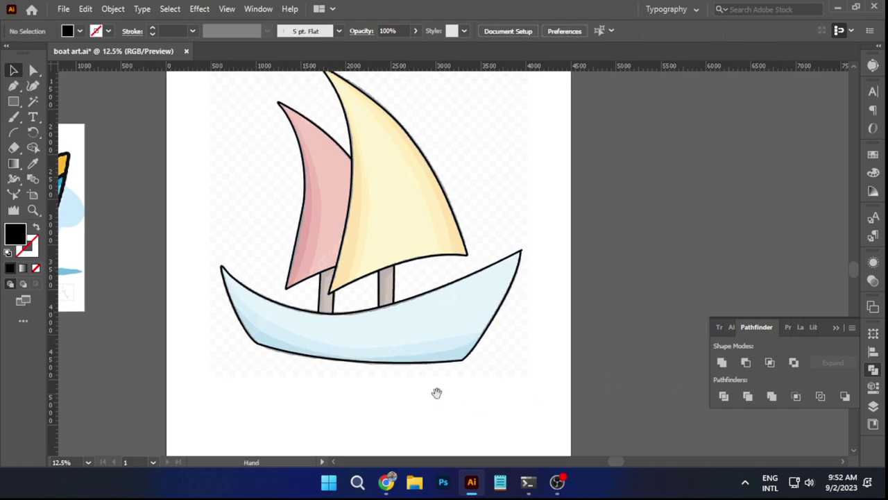
# Draw a rectangle covering the whole sailboat and fill it with cyan.
pyautogui.scroll(-1, 436, 394)
pyautogui.click(13, 102)
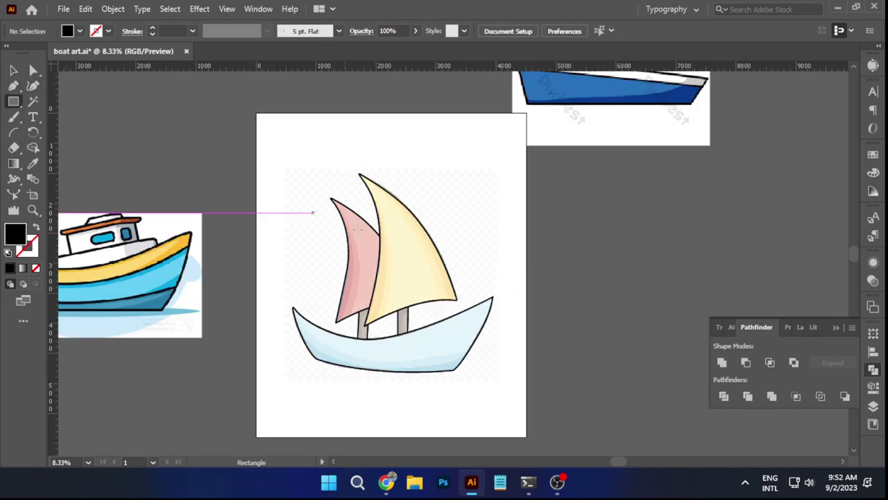
pyautogui.scroll(-3, 304, 154)
pyautogui.moveTo(250, 101); pyautogui.dragTo(506, 365)
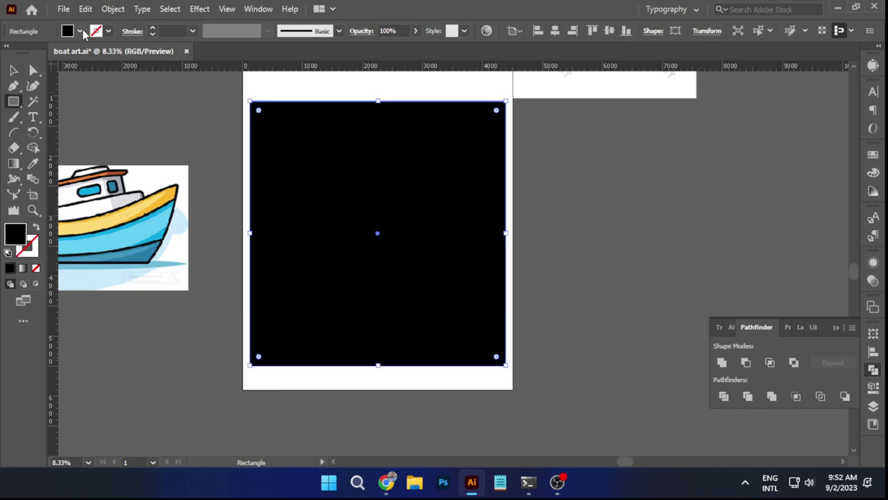
pyautogui.click(80, 31)
pyautogui.click(71, 54)
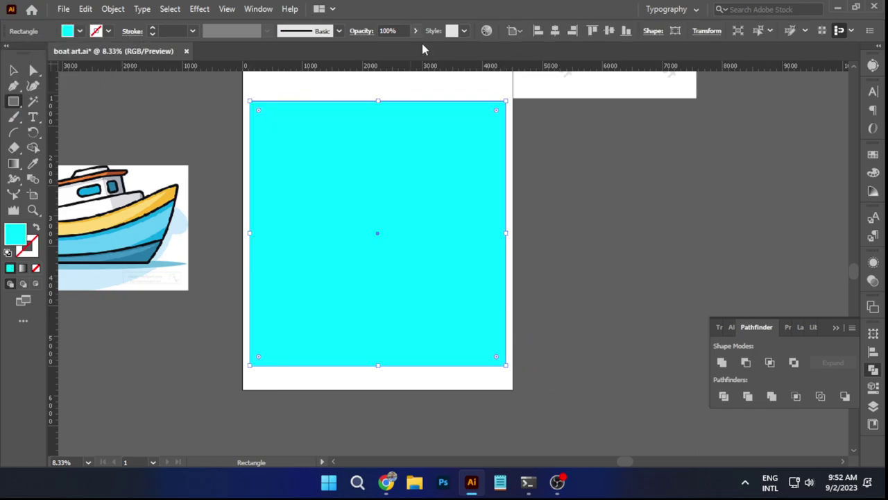
# Select the cyan rectangle together with the united sailboat outlines and divide them with Pathfinder.
pyautogui.click(12, 70)
pyautogui.click(266, 97)
pyautogui.moveTo(230, 84)
pyautogui.mouseDown()
pyautogui.moveTo(436, 365)
pyautogui.moveTo(492, 387)
pyautogui.mouseUp()
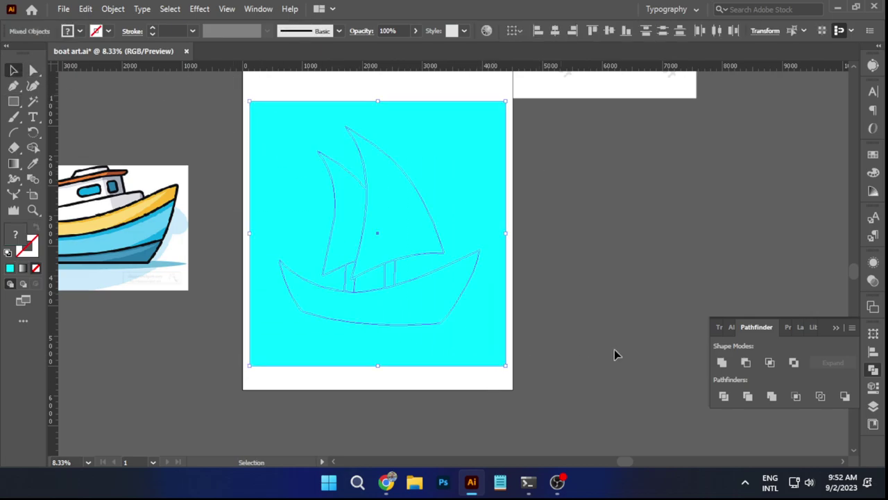
pyautogui.click(725, 397)
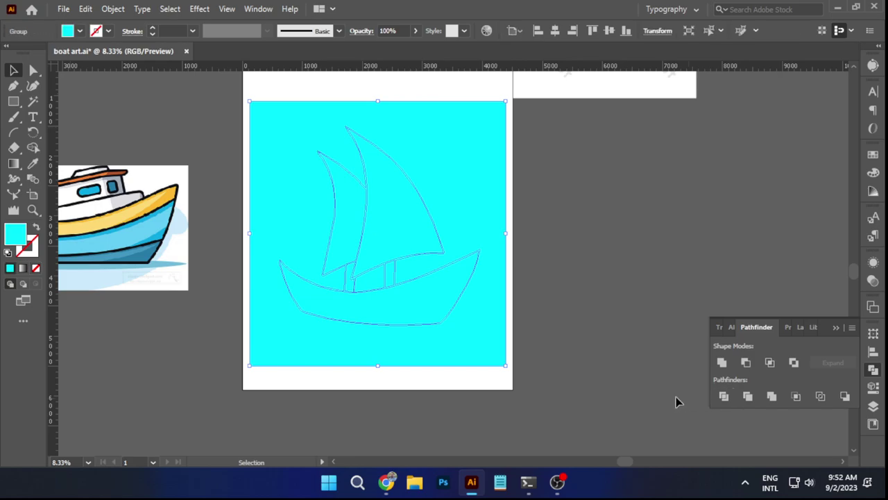
# Delete the part of the divided rectangle that lies outside the sailboat.
pyautogui.click(33, 71)
pyautogui.click(508, 213)
pyautogui.click(461, 152)
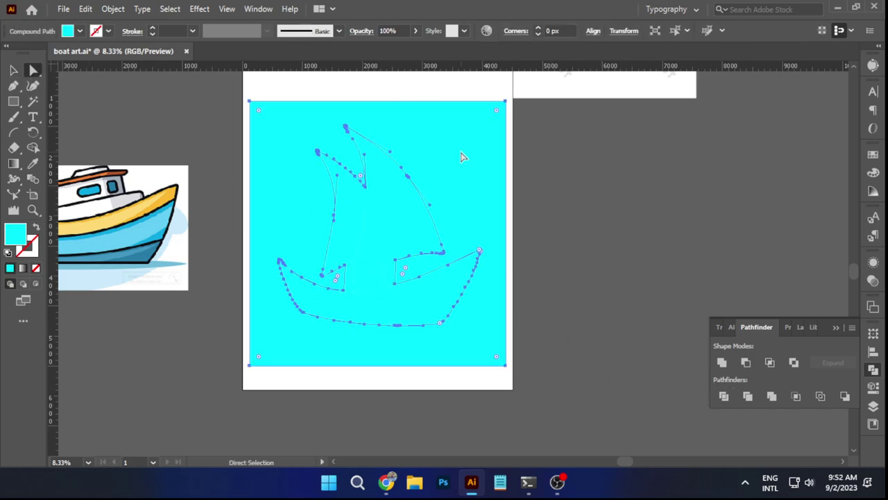
pyautogui.press('Delete')
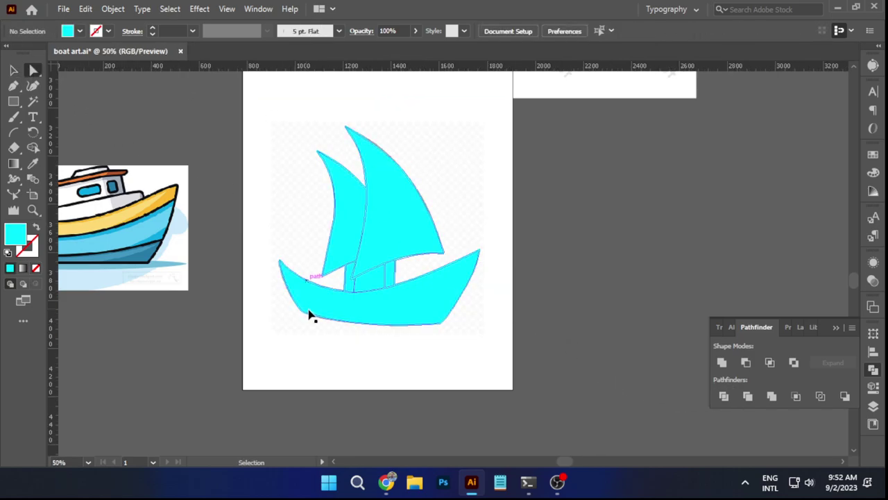
# Fill the sailboat's outline compound path with black and deselect it.
pyautogui.scroll(5, 306, 305)
pyautogui.click(543, 248)
pyautogui.scroll(4, 543, 249)
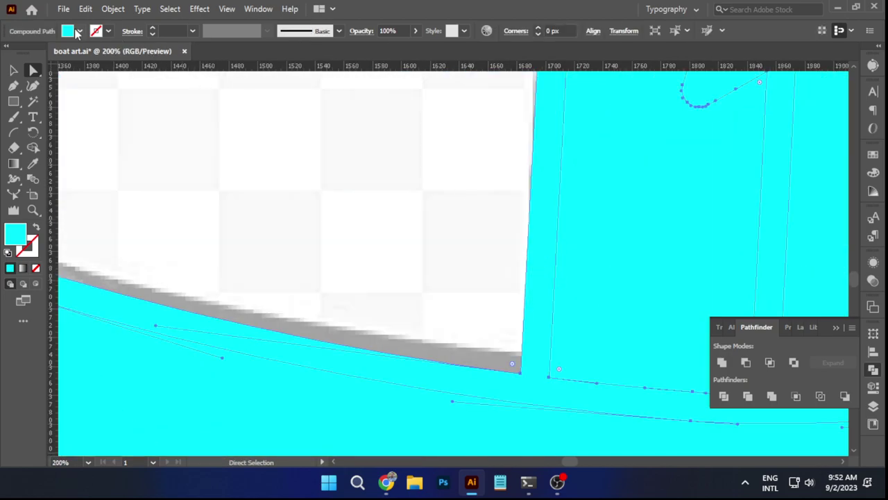
pyautogui.click(77, 32)
pyautogui.click(35, 54)
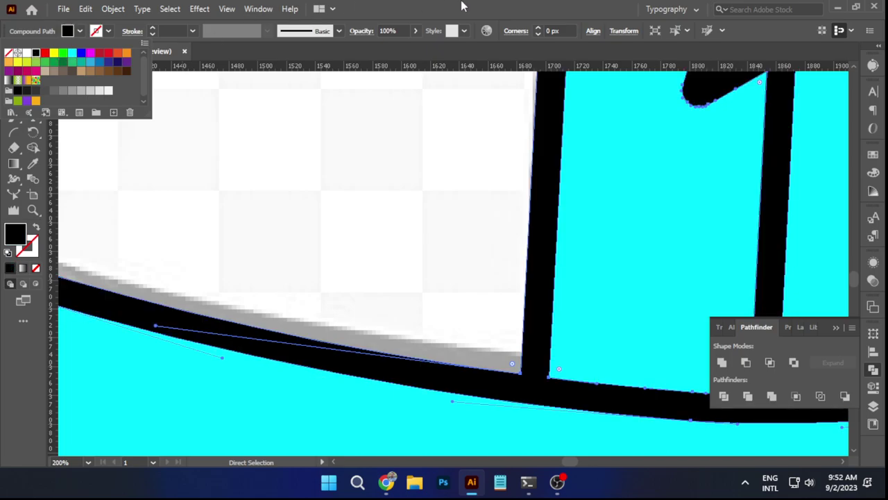
pyautogui.click(310, 259)
pyautogui.scroll(-5, 310, 262)
pyautogui.scroll(-4, 468, 243)
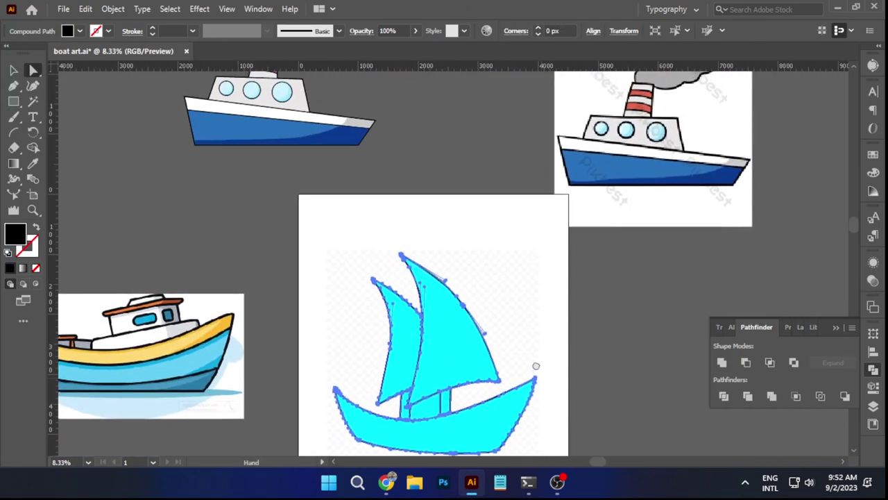
pyautogui.moveTo(536, 366); pyautogui.dragTo(517, 220)
pyautogui.click(532, 195)
# Unlock the sailboat reference image and move it out from behind the artwork to just right of the artboard.
pyautogui.click(13, 70)
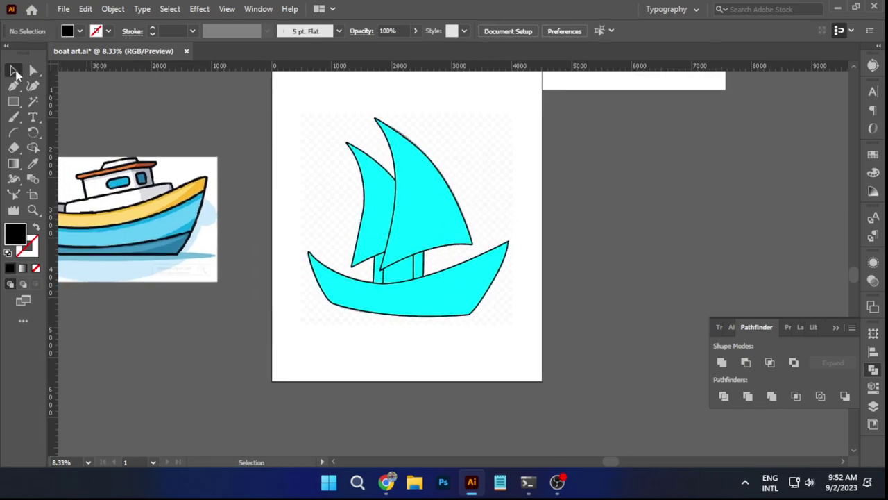
pyautogui.click(388, 210)
pyautogui.click(283, 149)
pyautogui.click(412, 224)
pyautogui.click(274, 193)
pyautogui.hotkey('ctrl', 'alt', '2')
pyautogui.click(354, 386)
pyautogui.click(302, 163)
pyautogui.moveTo(316, 169); pyautogui.dragTo(541, 168)
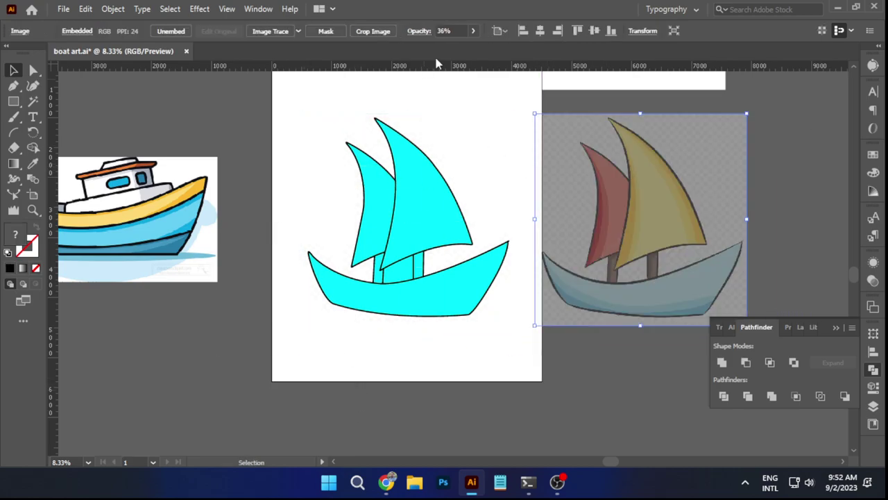
# Set the sailboat reference image's opacity to 100% and deselect it.
pyautogui.click(474, 31)
pyautogui.moveTo(441, 48); pyautogui.dragTo(605, 98)
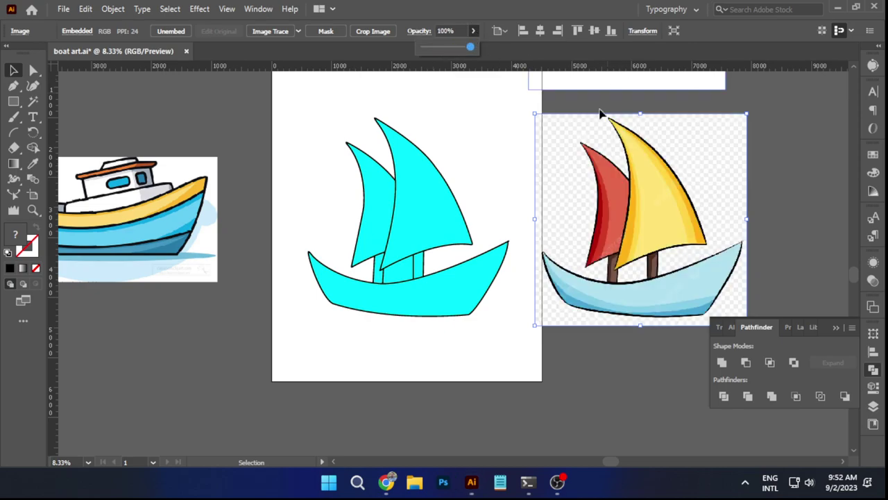
pyautogui.click(503, 115)
# Fill the large sail with the light yellow sampled from the reference image's large sail.
pyautogui.click(427, 206)
pyautogui.click(81, 83)
pyautogui.click(33, 71)
pyautogui.click(418, 199)
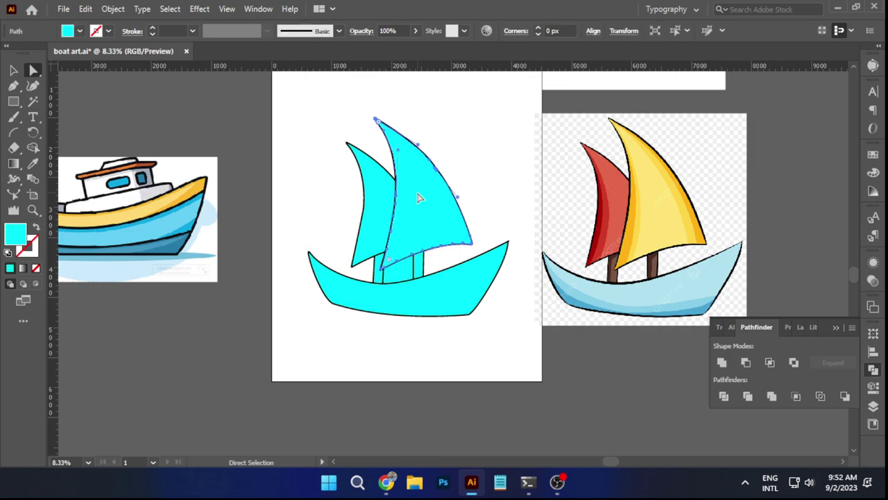
pyautogui.click(33, 163)
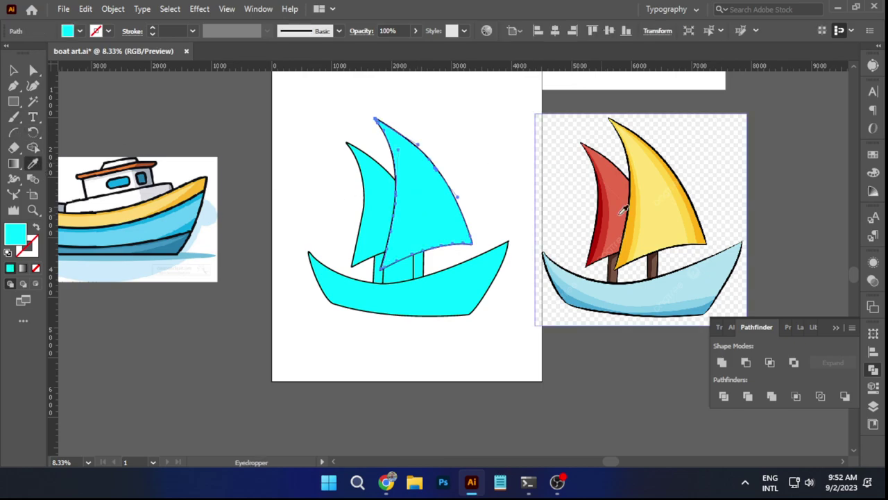
pyautogui.click(664, 203)
pyautogui.keyDown('ctrl'); pyautogui.click(424, 121); pyautogui.keyUp('ctrl')
# Fill the small sail with the light red sampled from the reference image's small sail.
pyautogui.keyDown('ctrl'); pyautogui.click(377, 188); pyautogui.keyUp('ctrl')
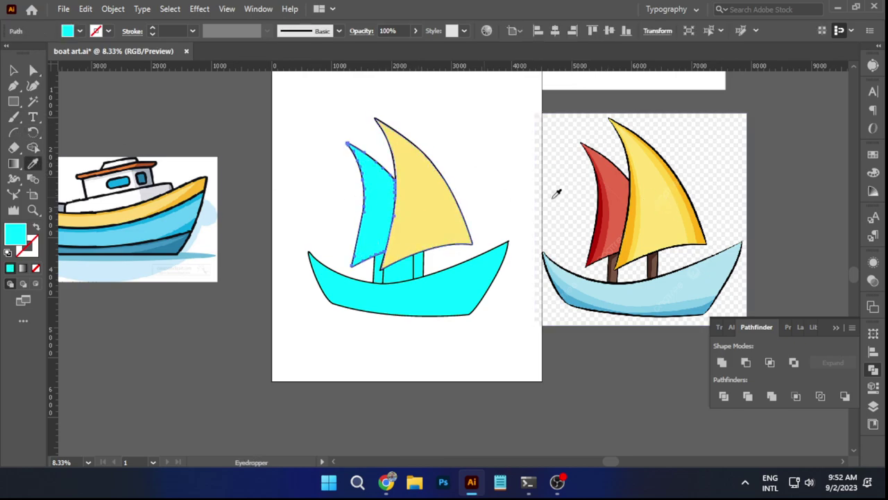
pyautogui.click(614, 191)
pyautogui.keyDown('ctrl'); pyautogui.click(347, 113); pyautogui.keyUp('ctrl')
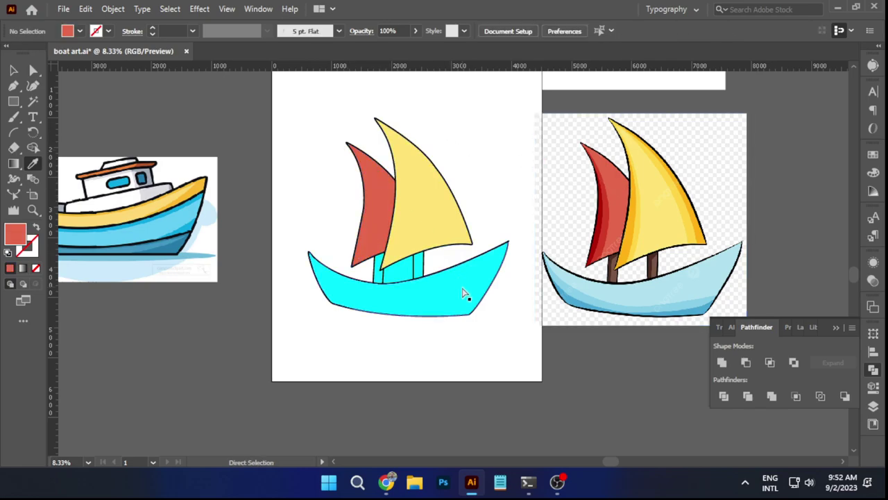
# Fill the hull with the light blue sampled from the reference image's hull.
pyautogui.keyDown('ctrl'); pyautogui.click(464, 294); pyautogui.keyUp('ctrl')
pyautogui.click(701, 279)
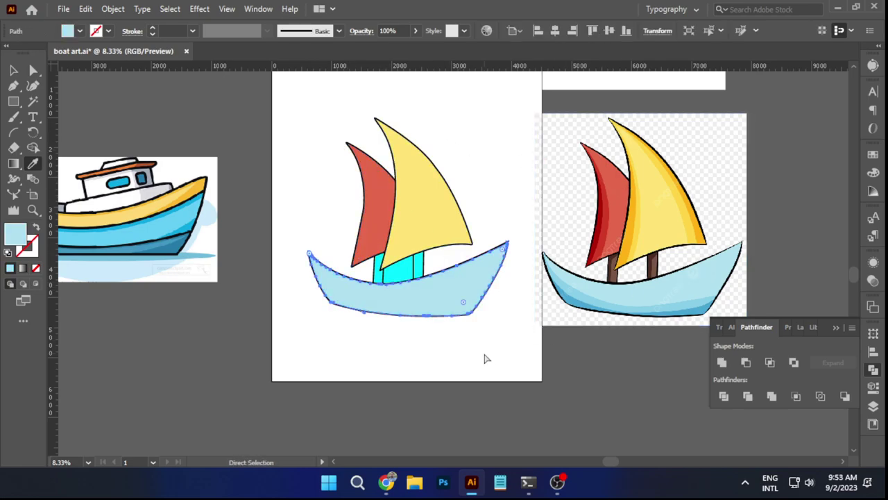
pyautogui.keyDown('ctrl'); pyautogui.click(486, 359); pyautogui.keyUp('ctrl')
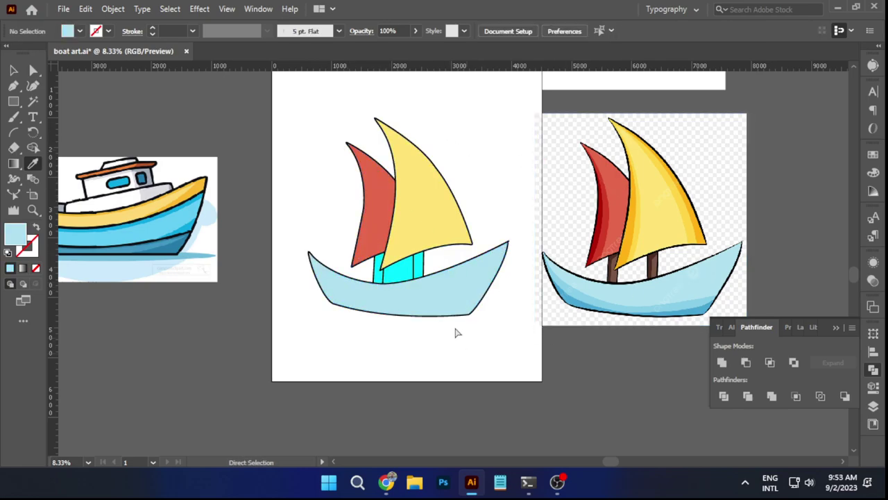
# Delete the cyan filler shape between the two masts.
pyautogui.scroll(1, 410, 277)
pyautogui.press('a')
pyautogui.click(408, 273)
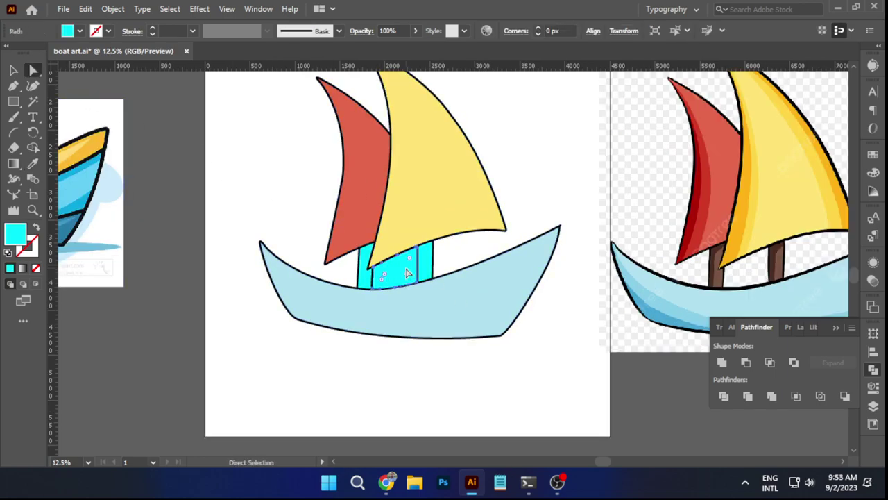
pyautogui.press('Delete')
# Fill both mast shapes with the dark brown sampled from the reference image's masts.
pyautogui.moveTo(412, 282); pyautogui.dragTo(366, 267)
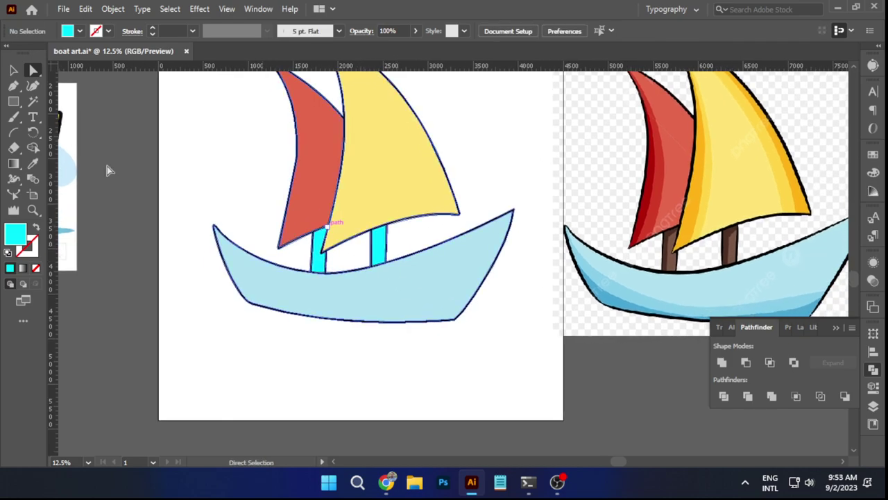
pyautogui.click(382, 250)
pyautogui.keyDown('shift'); pyautogui.click(321, 263); pyautogui.keyUp('shift')
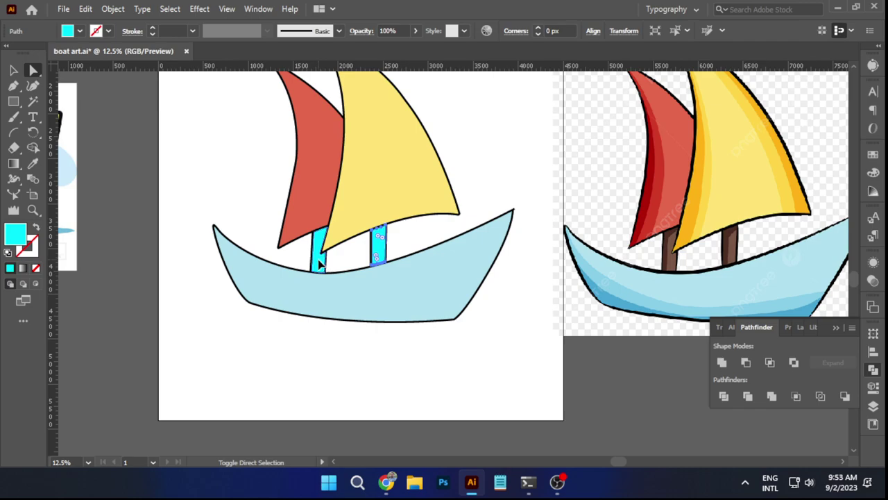
pyautogui.click(33, 163)
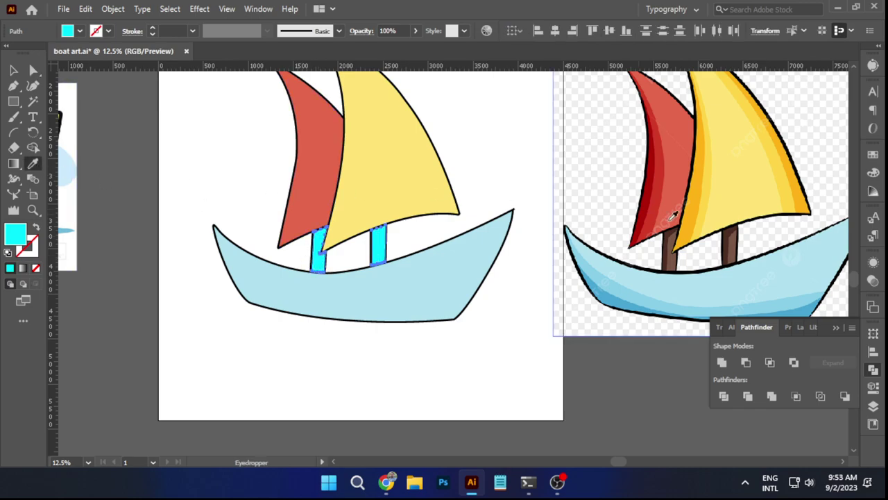
pyautogui.click(730, 236)
pyautogui.keyDown('ctrl'); pyautogui.click(470, 351); pyautogui.keyUp('ctrl')
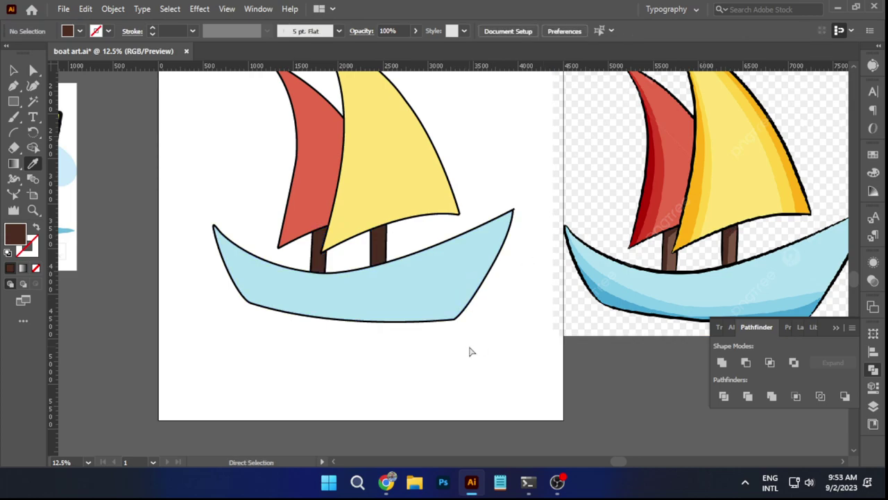
# Group the two brown mast shapes and isolate the group for editing.
pyautogui.moveTo(468, 333); pyautogui.dragTo(430, 310)
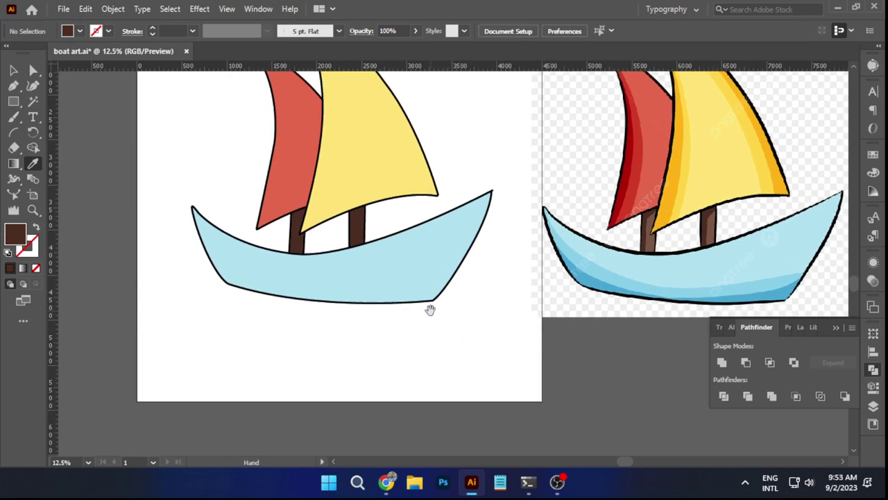
pyautogui.click(34, 72)
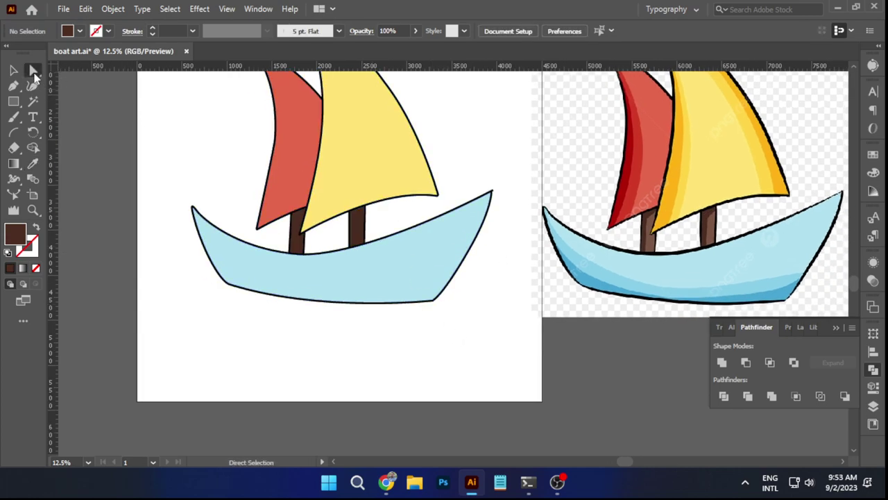
pyautogui.scroll(2, 355, 232)
pyautogui.click(356, 233)
pyautogui.keyDown('shift'); pyautogui.click(237, 262); pyautogui.keyUp('shift')
pyautogui.rightClick(237, 266)
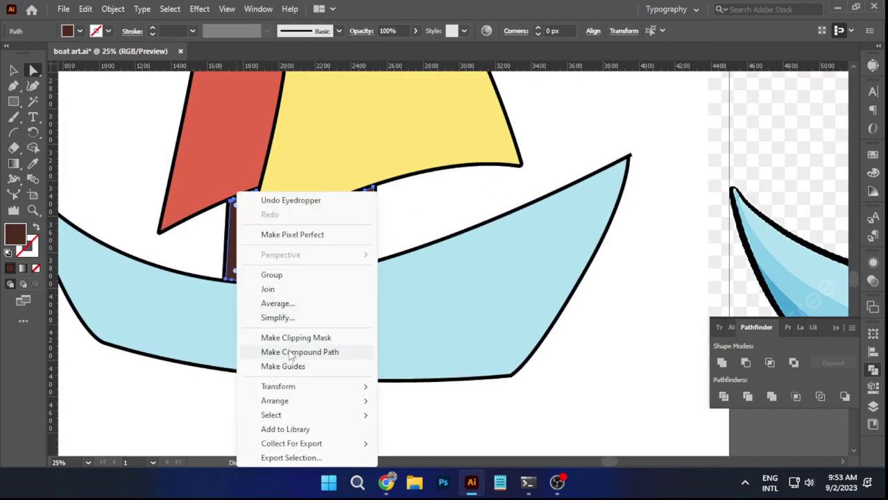
pyautogui.click(276, 275)
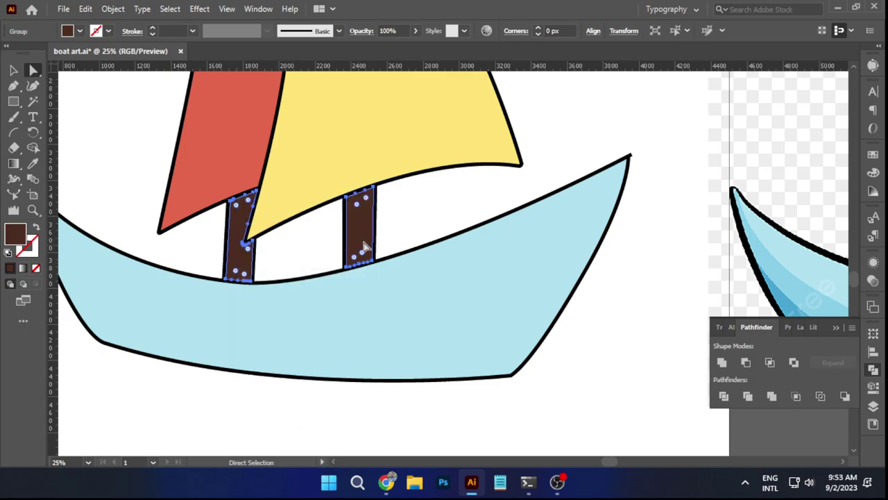
pyautogui.rightClick(366, 236)
pyautogui.click(422, 102)
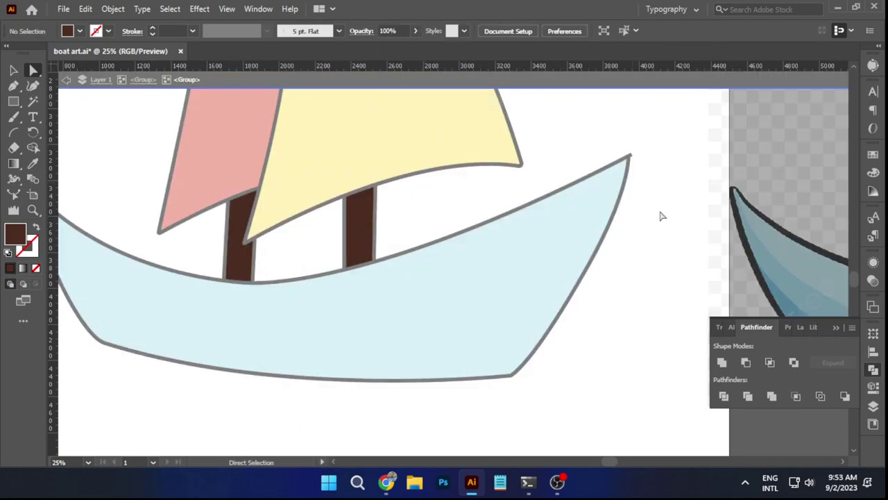
# Draw a closed Pen shape over the right half of the left mast, with a slanted upper edge and overlapping the hull and mast outline.
pyautogui.moveTo(652, 206); pyautogui.dragTo(402, 273)
pyautogui.moveTo(257, 291); pyautogui.dragTo(498, 256)
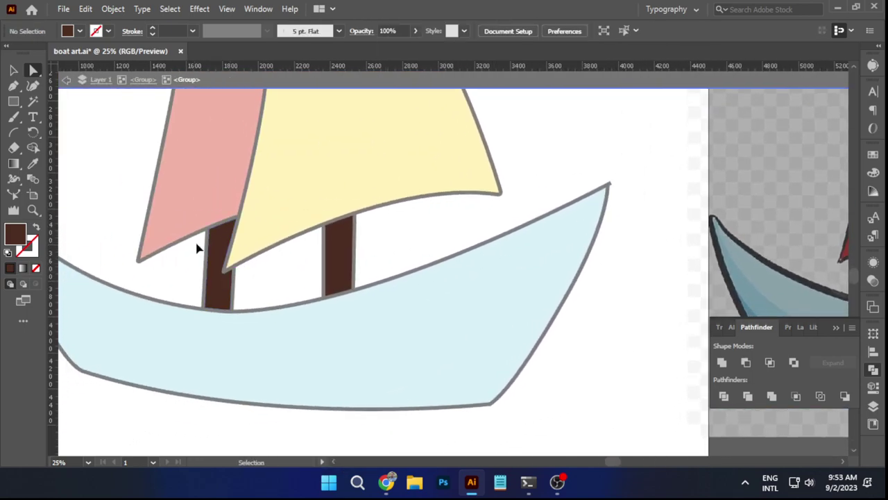
pyautogui.scroll(2, 195, 246)
pyautogui.click(13, 85)
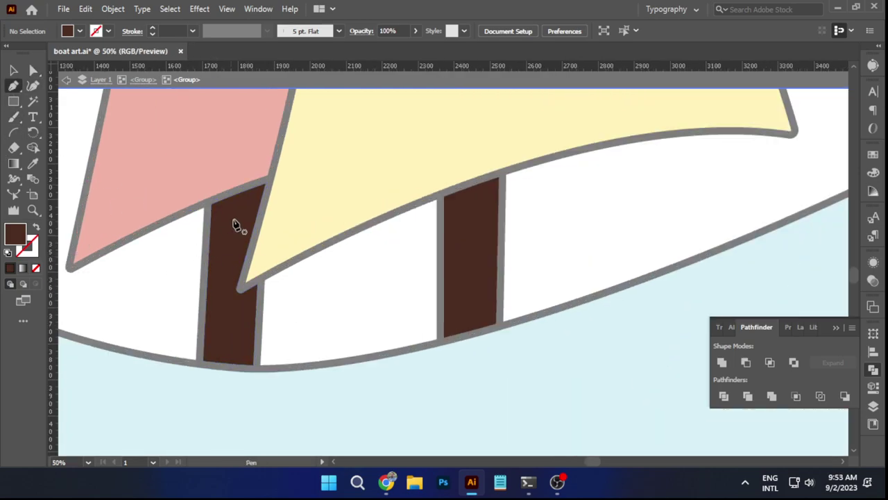
pyautogui.click(264, 213)
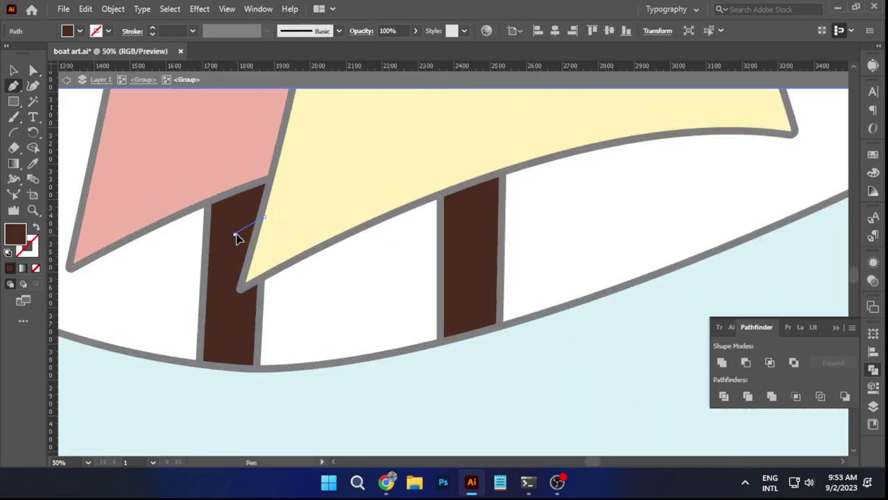
pyautogui.click(234, 235)
pyautogui.click(229, 368)
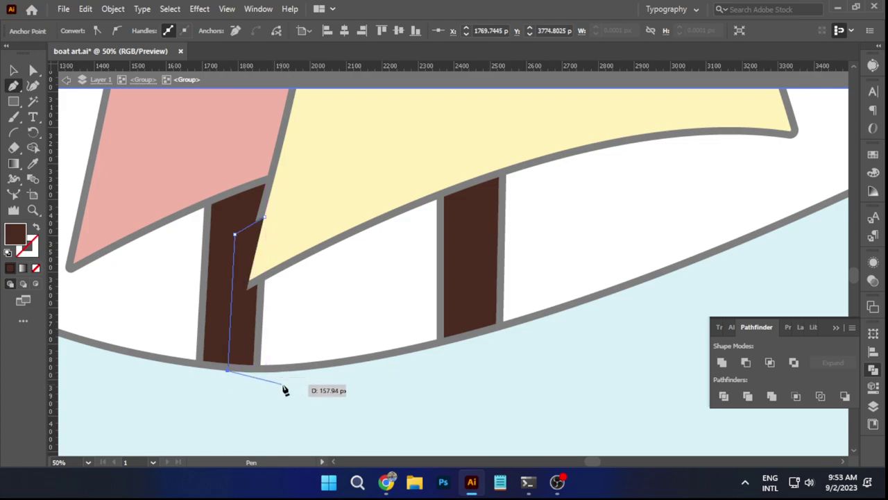
pyautogui.click(282, 383)
pyautogui.click(278, 319)
pyautogui.click(282, 226)
pyautogui.click(264, 219)
# Trim away the parts of the new shape that extend beyond the left mast using the Shape Builder.
pyautogui.press('ctrl')
pyautogui.keyDown('ctrl'); pyautogui.keyDown('shift'); pyautogui.click(215, 215); pyautogui.keyUp('shift'); pyautogui.keyUp('ctrl')
pyautogui.hotkey('shift', 'm')
pyautogui.keyDown('alt'); pyautogui.click(270, 304); pyautogui.keyUp('alt')
pyautogui.press('a')
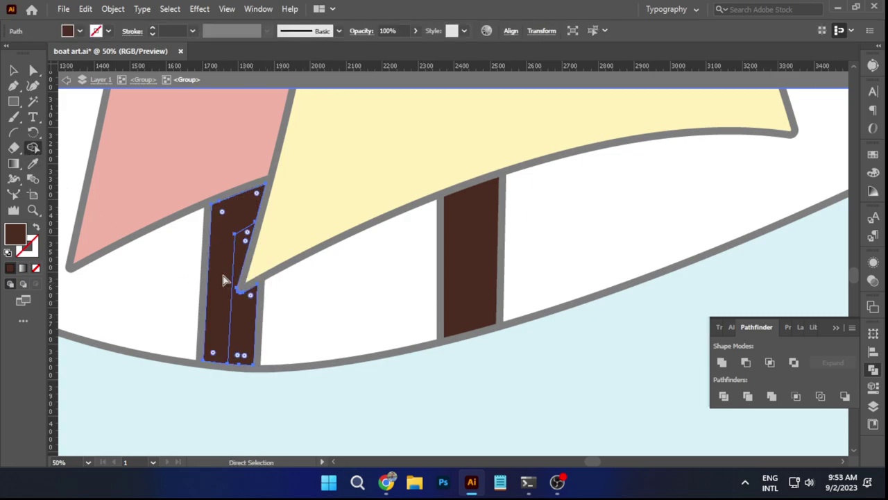
pyautogui.click(292, 308)
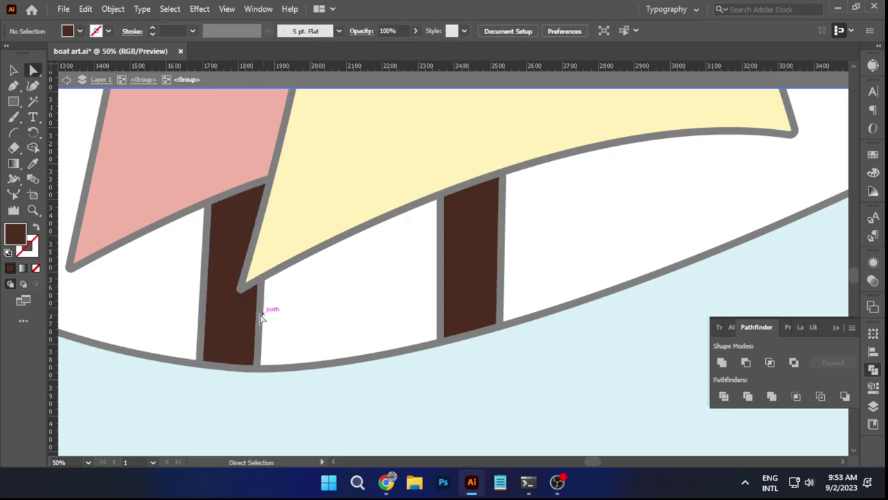
# Fill the left mast's highlight shape with the lighter brown sampled from the reference image's mast.
pyautogui.click(251, 316)
pyautogui.click(33, 167)
pyautogui.scroll(-1, 347, 236)
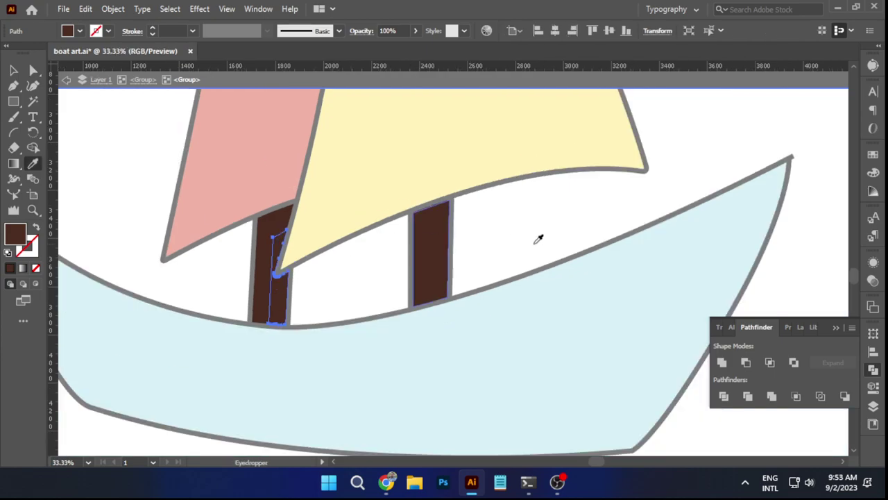
pyautogui.moveTo(784, 234); pyautogui.dragTo(324, 265)
pyautogui.click(760, 274)
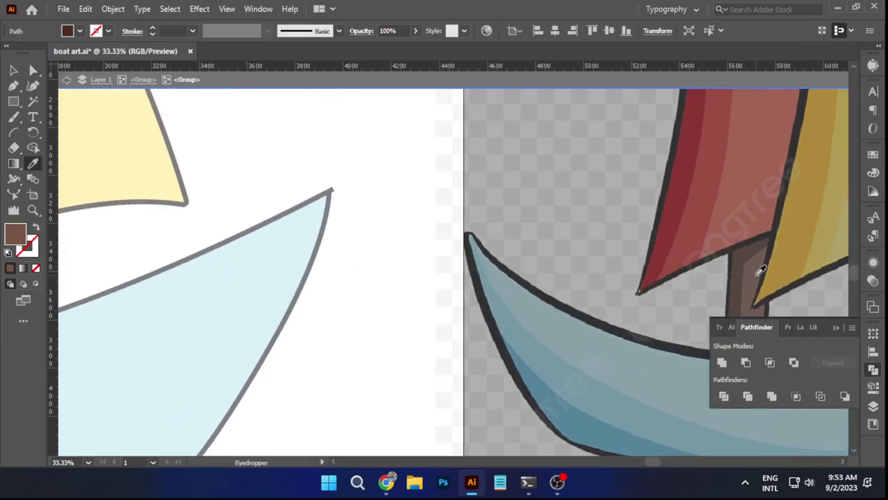
pyautogui.hotkey('ctrl', '-')
pyautogui.press('a')
pyautogui.hscroll(-6, 337, 285)
pyautogui.click(326, 290)
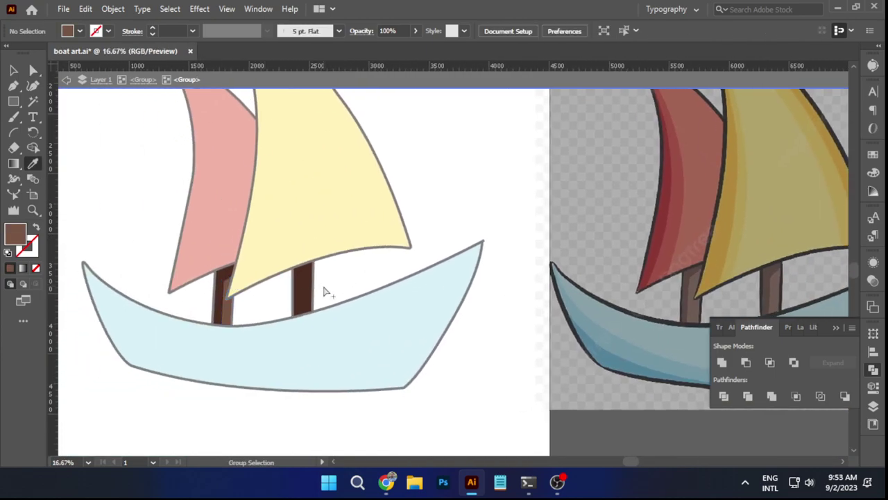
# Draw a closed Pen shape with a slanted upper edge over the lower right part of the right mast, extending past its outline.
pyautogui.scroll(2, 324, 292)
pyautogui.click(13, 86)
pyautogui.keyDown('ctrl'); pyautogui.click(292, 272); pyautogui.keyUp('ctrl')
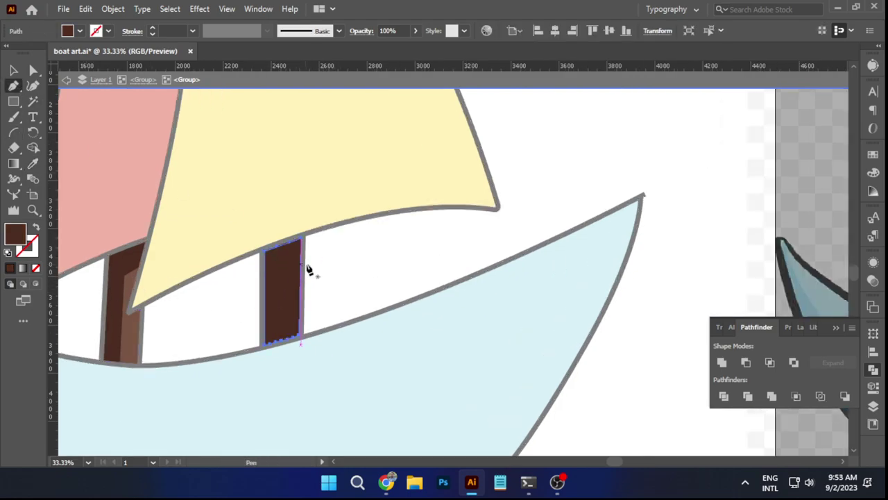
pyautogui.moveTo(306, 261); pyautogui.dragTo(288, 276)
pyautogui.moveTo(288, 349); pyautogui.dragTo(323, 352)
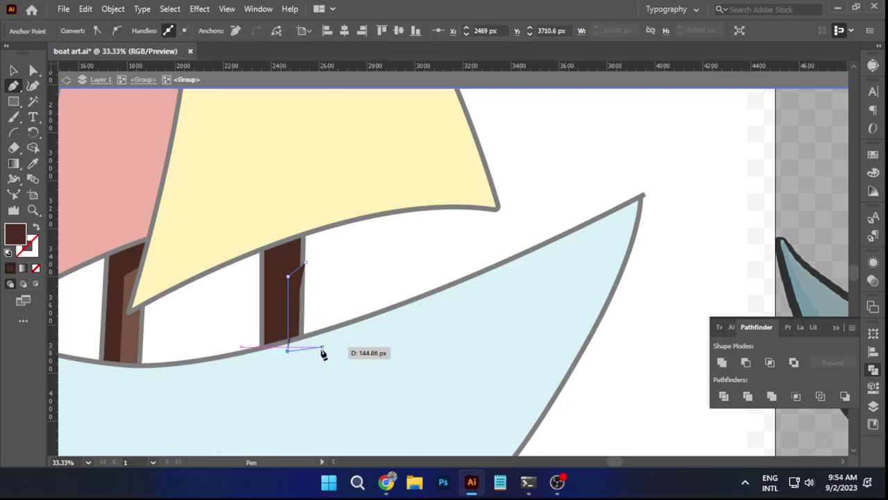
pyautogui.click(322, 347)
pyautogui.click(320, 292)
pyautogui.click(304, 262)
# Trim away the part of the new shape that extends beyond the right mast using the Shape Builder.
pyautogui.click(32, 70)
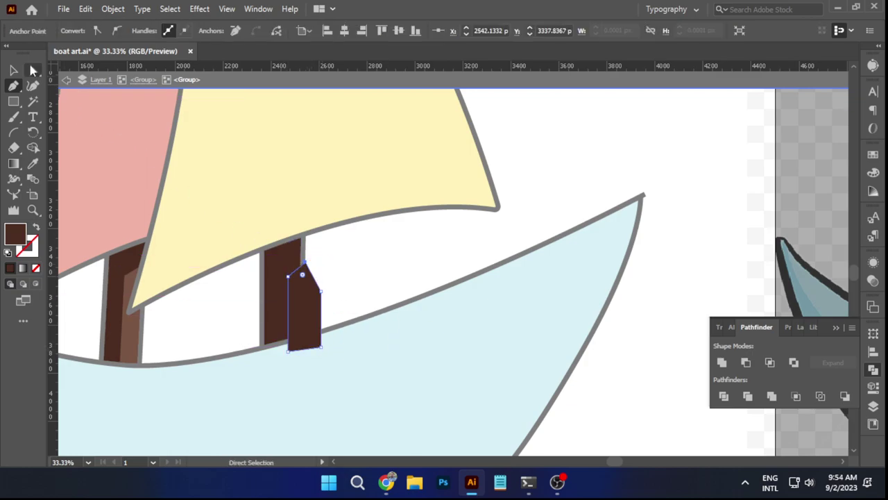
pyautogui.click(33, 70)
pyautogui.click(297, 254)
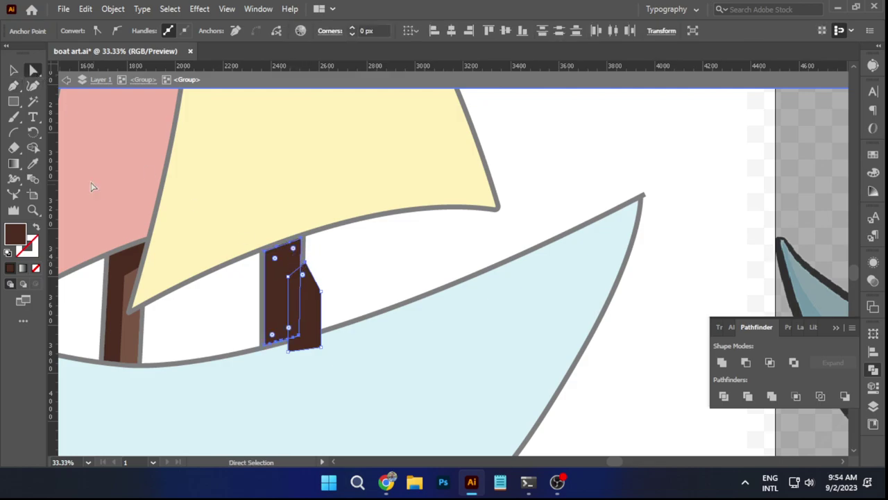
pyautogui.click(32, 147)
pyautogui.keyDown('alt'); pyautogui.click(317, 309); pyautogui.keyUp('alt')
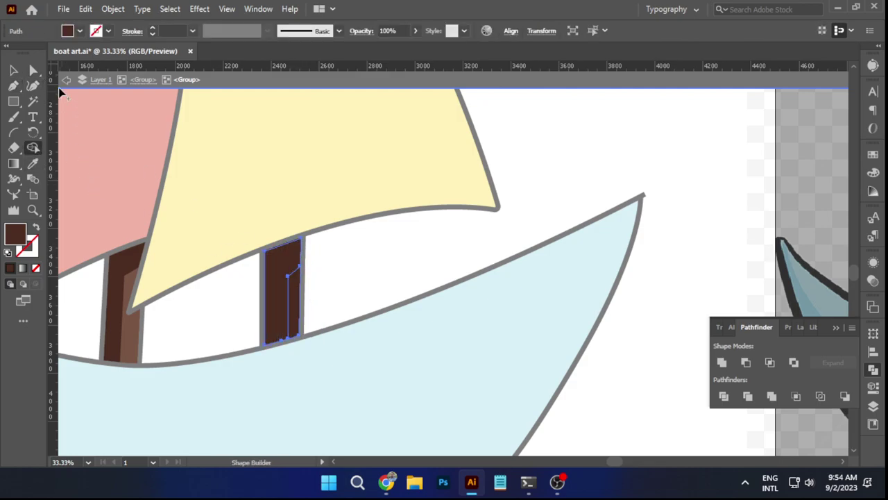
pyautogui.click(33, 70)
pyautogui.click(349, 273)
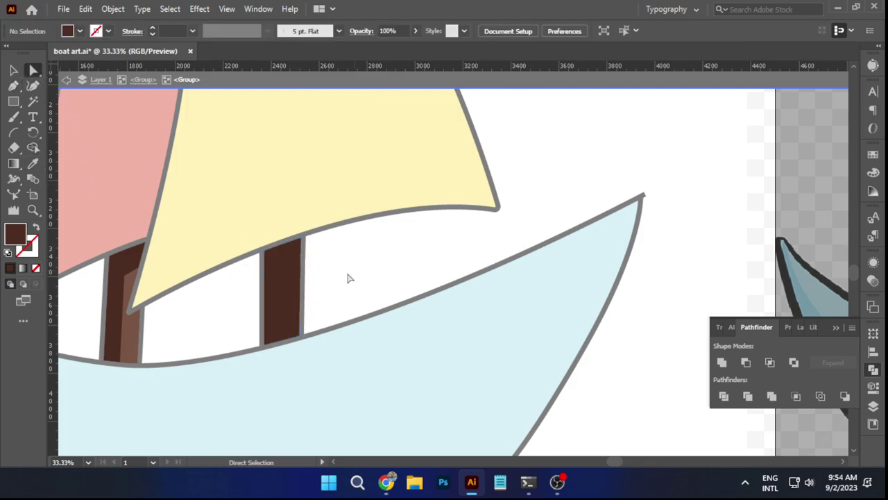
# Fill the right mast's highlight shape with the lighter brown sampled from the left mast's highlight.
pyautogui.click(297, 302)
pyautogui.click(33, 163)
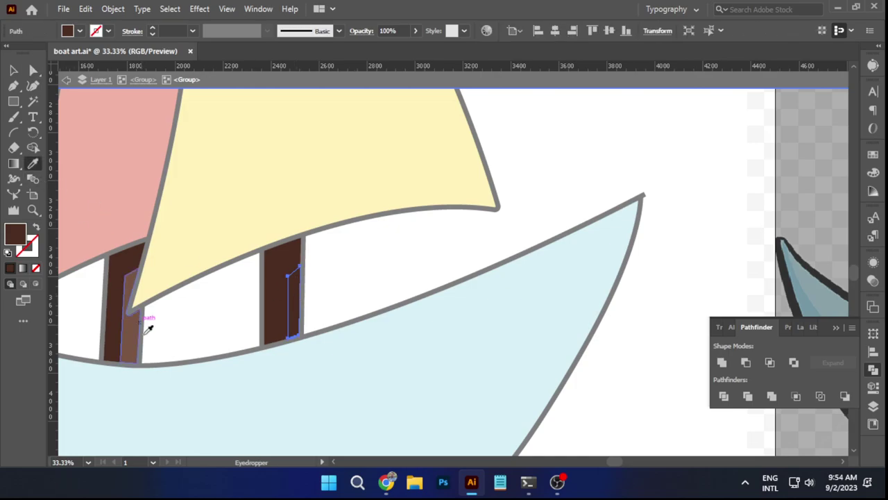
pyautogui.click(136, 335)
pyautogui.press('a')
pyautogui.hotkey('ctrl', 'shift', 'a')
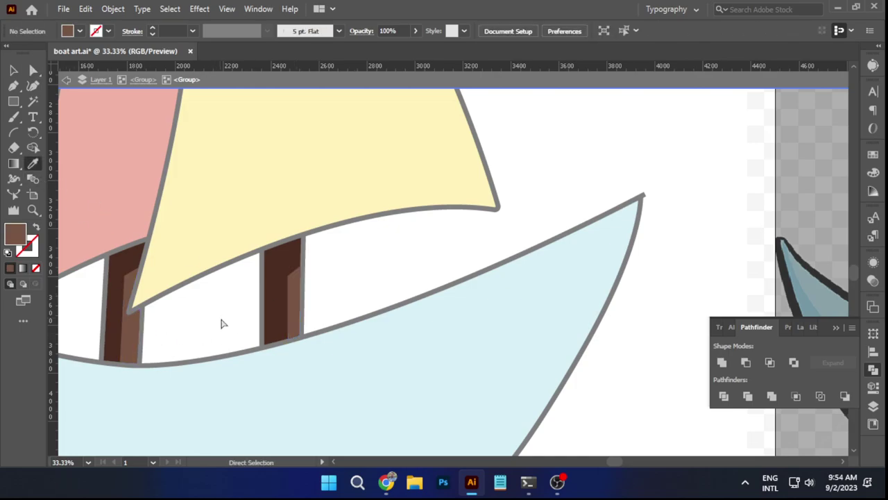
# Exit isolation mode for the mast group to return to the full boat artwork.
pyautogui.scroll(-3, 222, 320)
pyautogui.moveTo(222, 321); pyautogui.dragTo(250, 313)
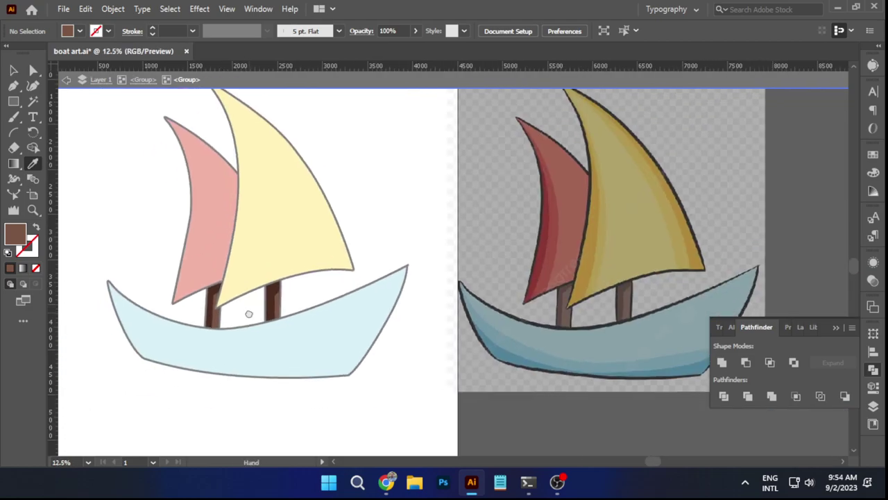
pyautogui.click(33, 70)
pyautogui.moveTo(148, 167); pyautogui.dragTo(148, 193)
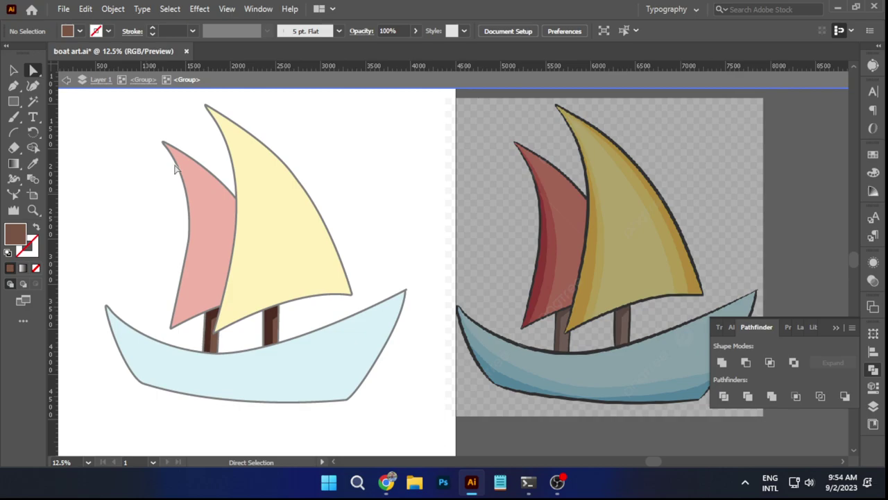
pyautogui.click(14, 87)
pyautogui.moveTo(156, 290); pyautogui.dragTo(182, 297)
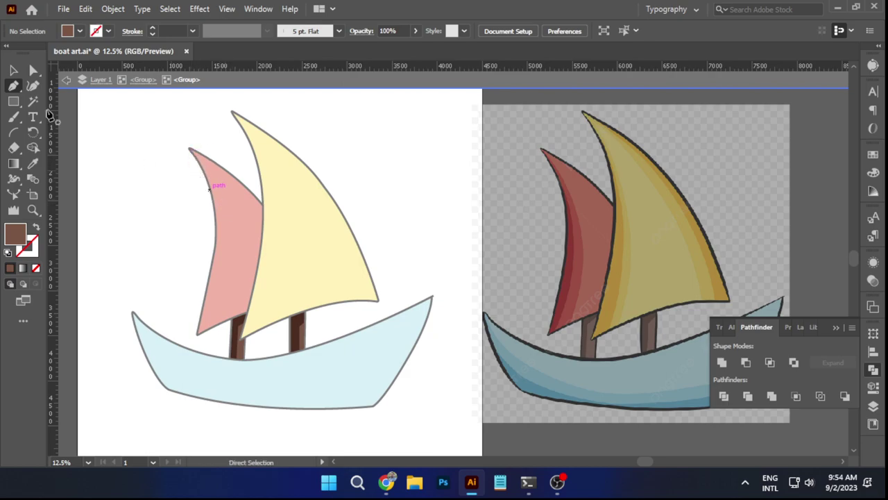
pyautogui.doubleClick(146, 173)
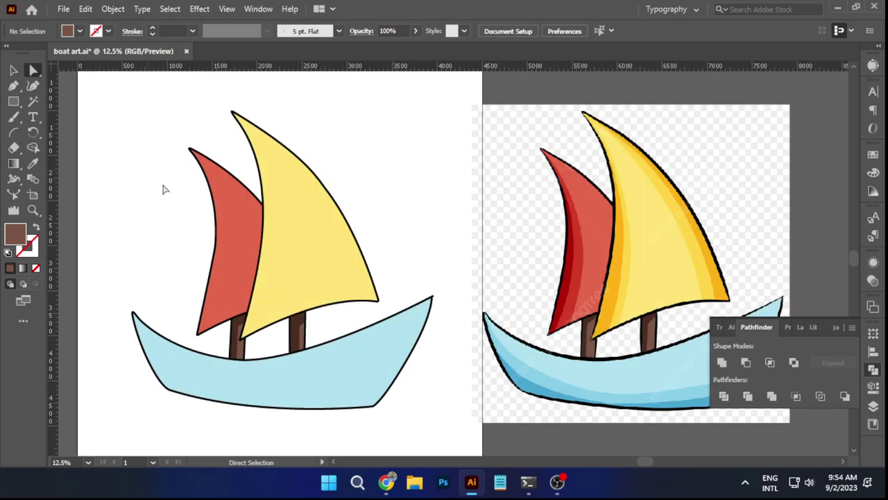
# Isolate the red sail's path for editing.
pyautogui.click(238, 237)
pyautogui.scroll(5, 219, 248)
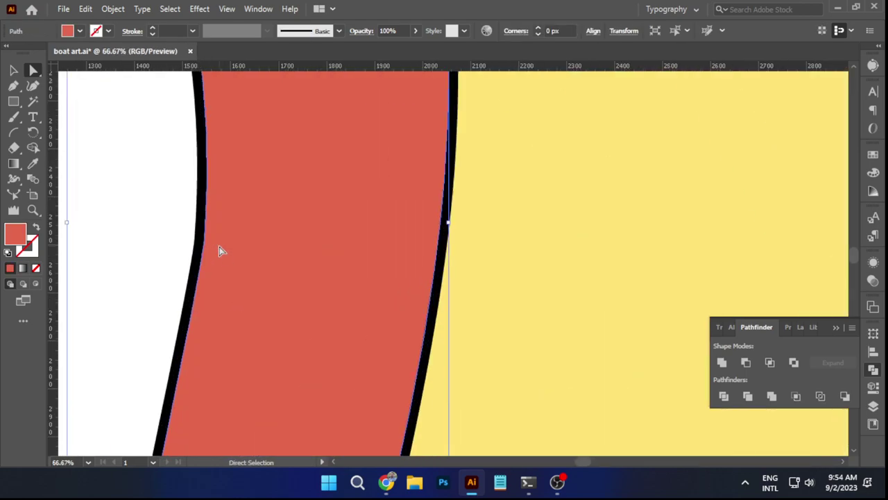
pyautogui.scroll(-5, 206, 245)
pyautogui.rightClick(256, 235)
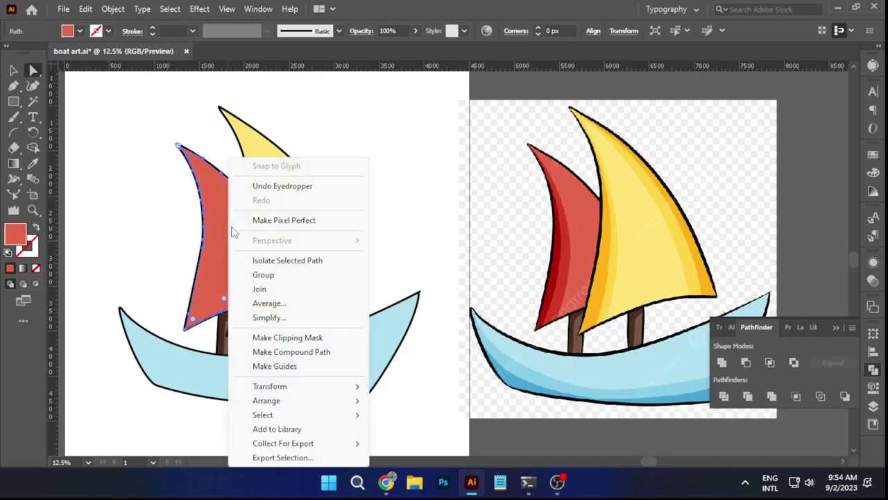
pyautogui.click(281, 259)
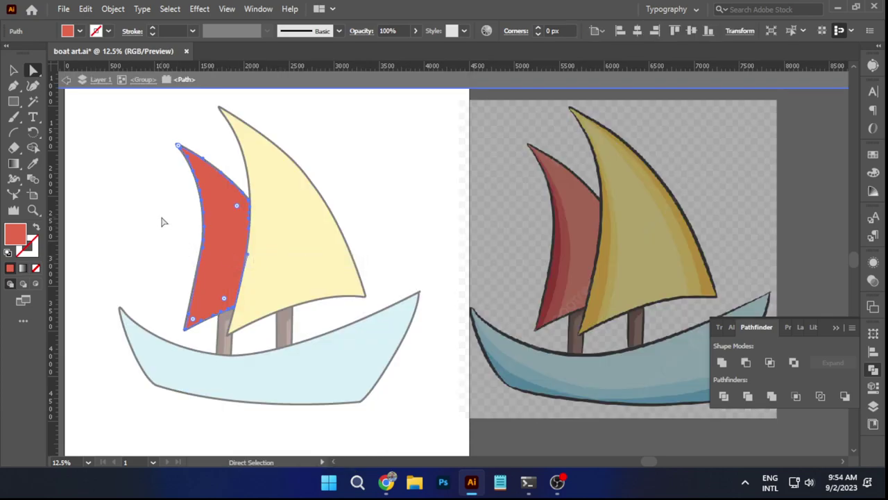
pyautogui.click(162, 221)
# Draw an open curved path from the red sail's lower edge up to its tip, with no fill and a red stroke.
pyautogui.click(13, 88)
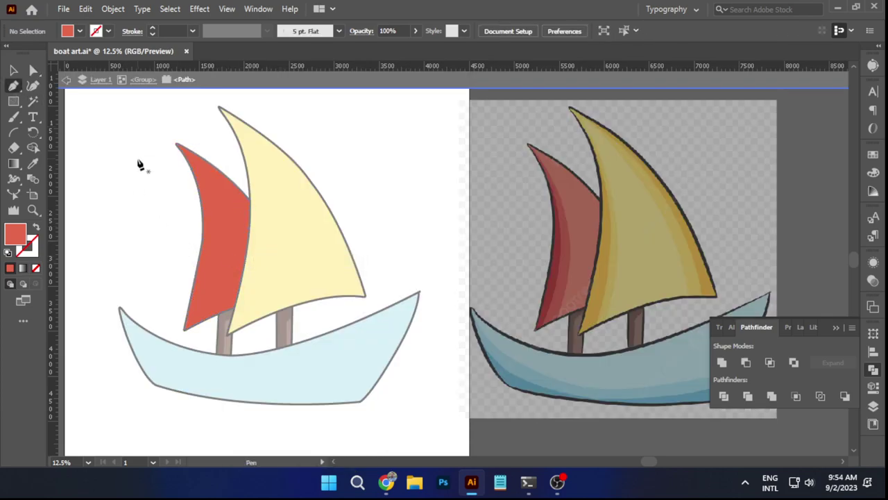
pyautogui.click(208, 324)
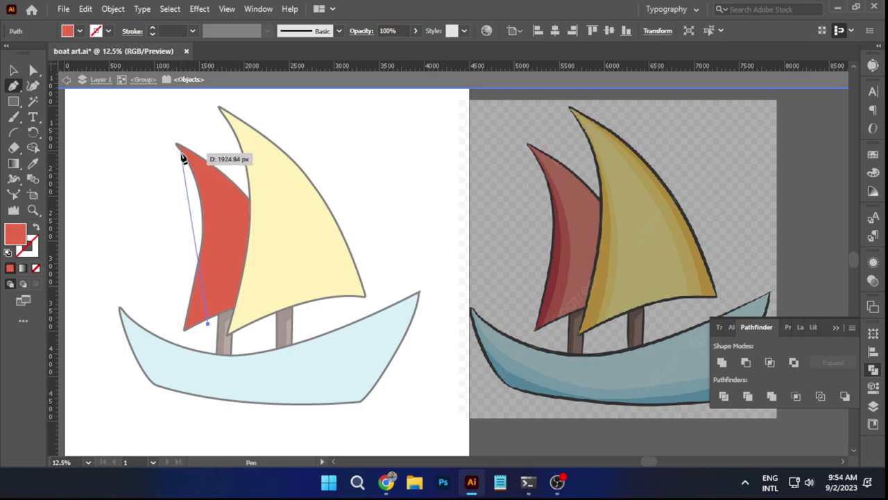
pyautogui.moveTo(181, 152); pyautogui.dragTo(234, 259)
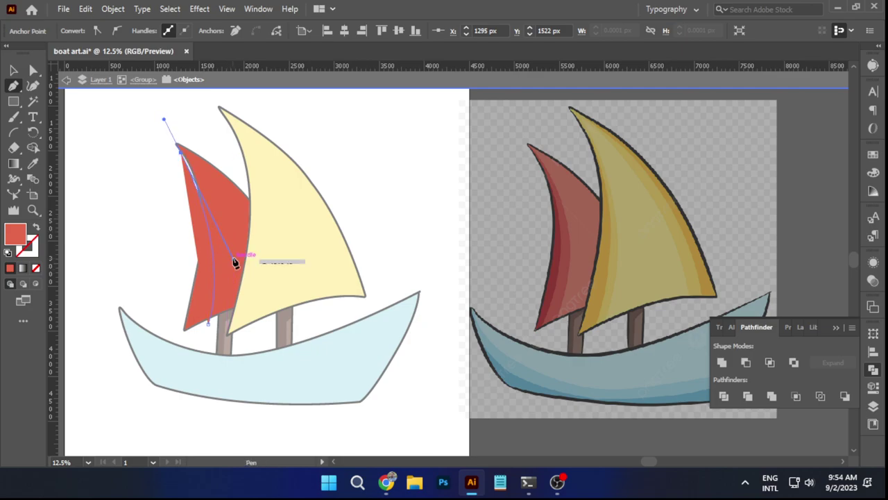
pyautogui.click(38, 229)
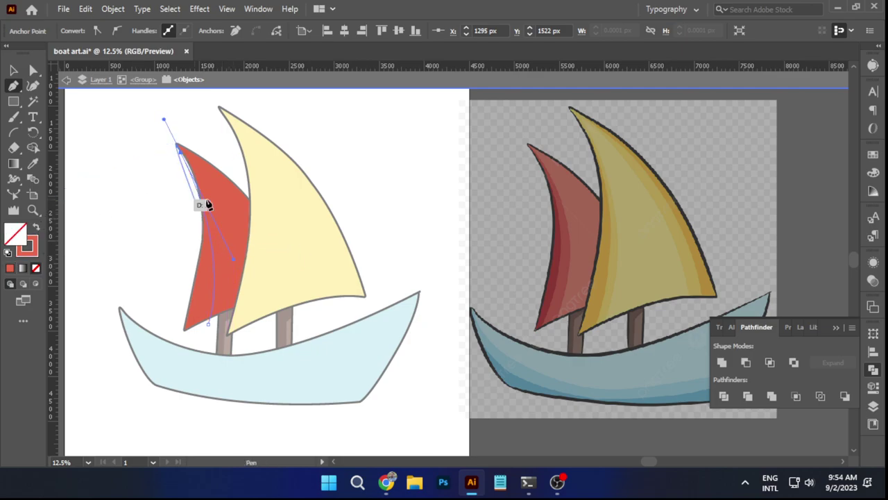
# Reshape the shading curve on the red sail by adjusting the direction handle at its upper end.
pyautogui.click(34, 70)
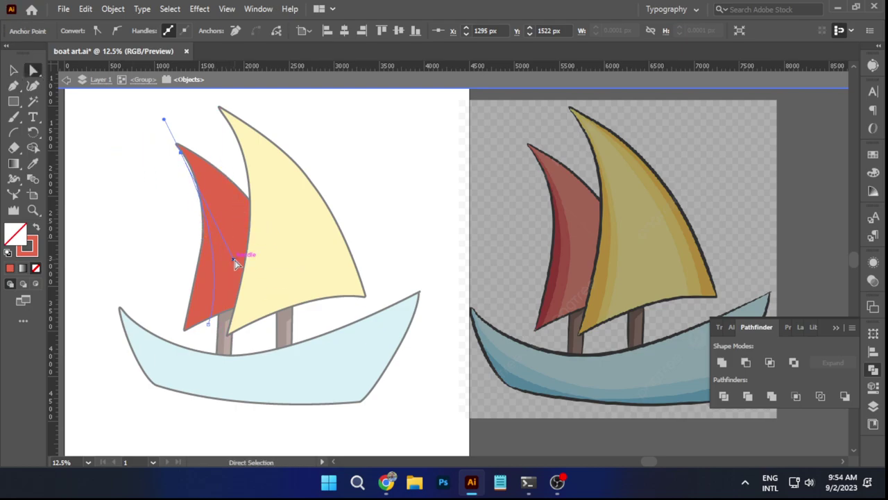
pyautogui.moveTo(234, 263); pyautogui.dragTo(244, 218)
pyautogui.click(12, 71)
pyautogui.click(108, 214)
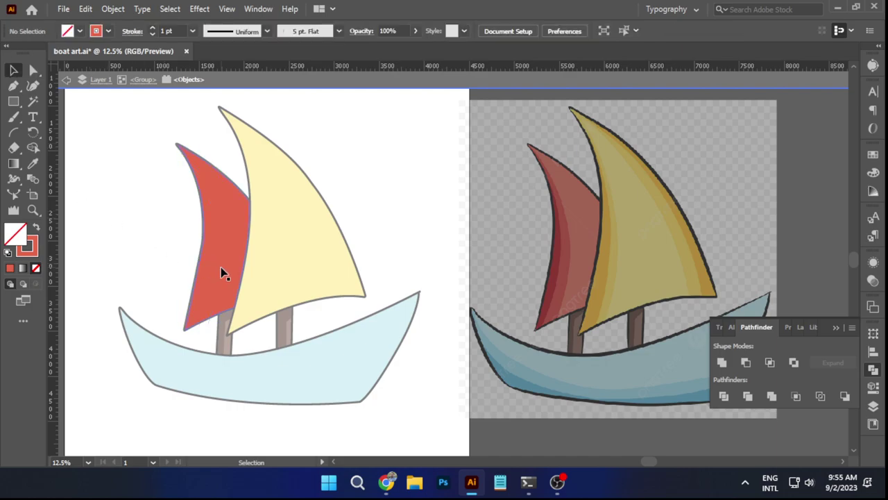
# Move the shading curve toward the red sail's left edge and rotate it slightly clockwise to follow that edge.
pyautogui.click(218, 267)
pyautogui.scroll(4, 197, 160)
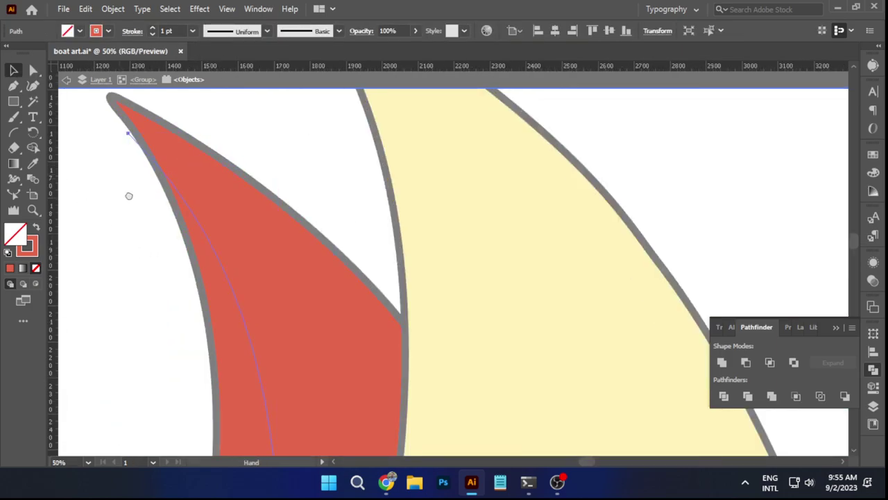
pyautogui.moveTo(125, 189); pyautogui.dragTo(143, 221)
pyautogui.scroll(-4, 142, 220)
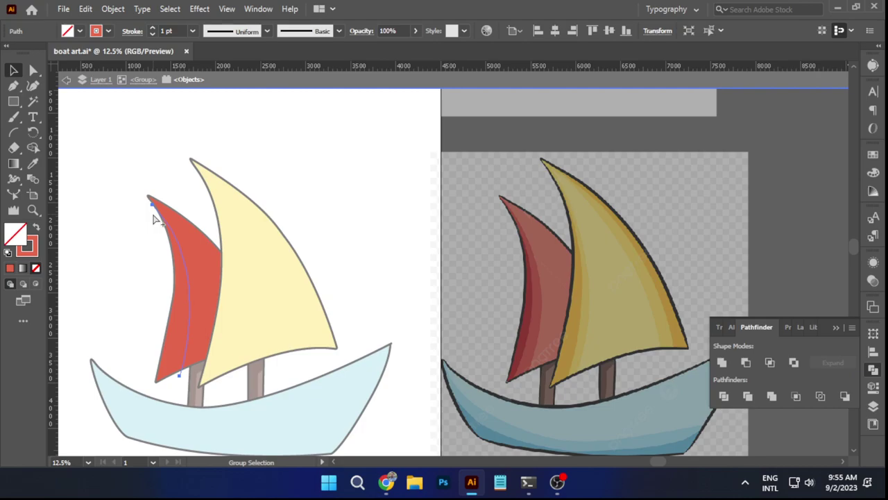
pyautogui.scroll(3, 154, 219)
pyautogui.scroll(-4, 154, 218)
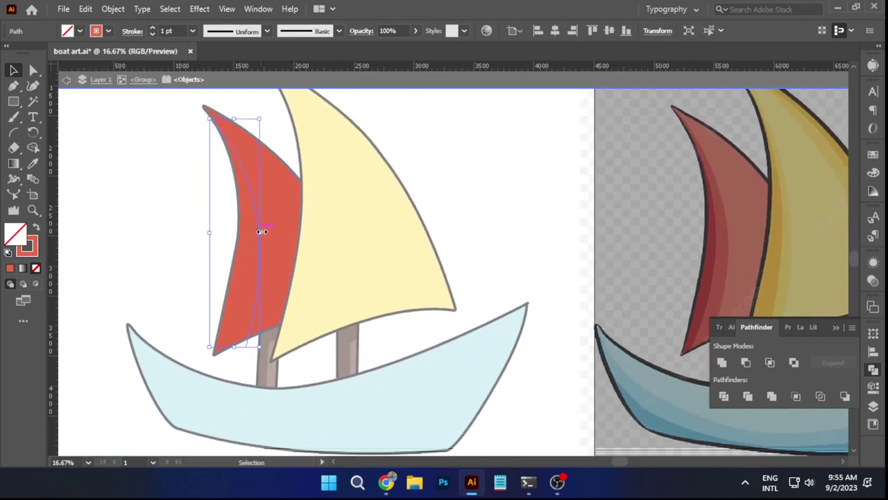
pyautogui.moveTo(259, 264); pyautogui.dragTo(236, 279)
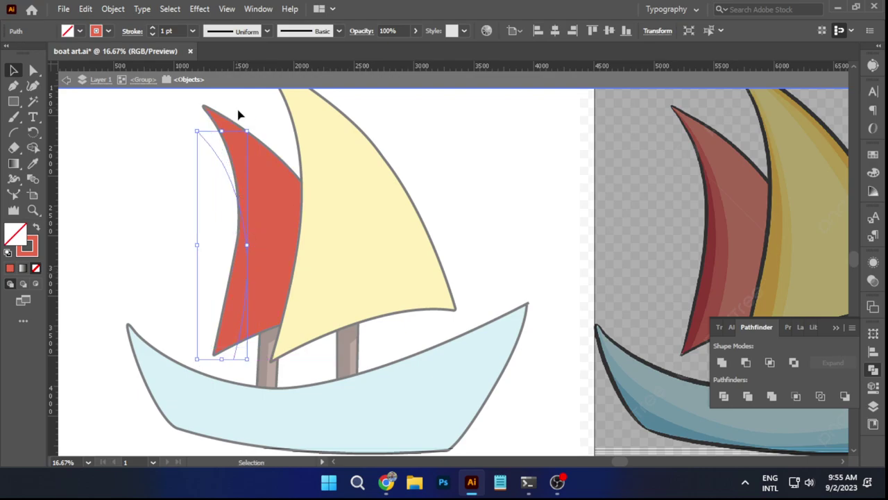
pyautogui.moveTo(248, 127); pyautogui.dragTo(293, 132)
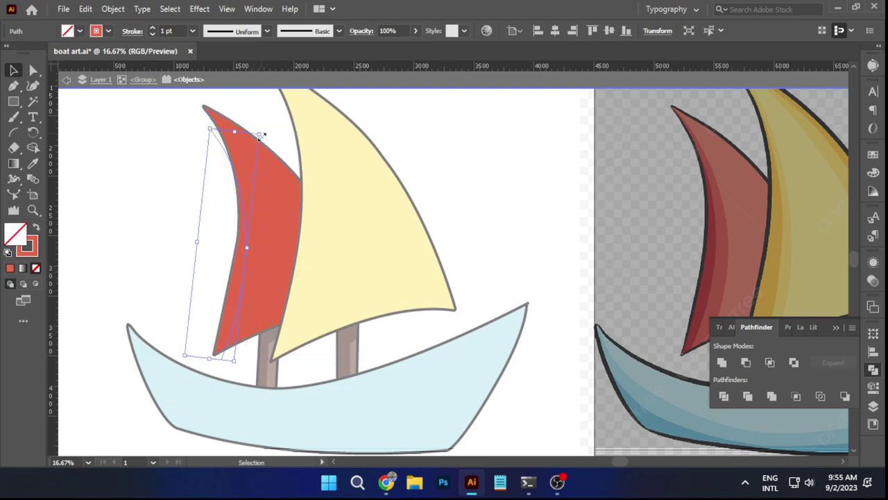
# Undo the last two shading curve edits and select the curves together with the red sail.
pyautogui.hotkey('ctrl', 'z')
pyautogui.hotkey('ctrl', 'z')
pyautogui.keyDown('shift'); pyautogui.click(269, 250); pyautogui.keyUp('shift')
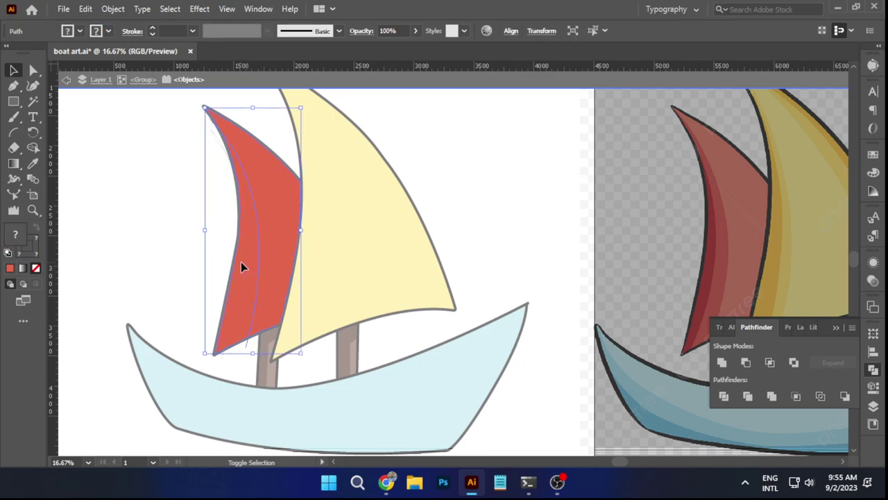
# Split the red sail along its two shading curves with the Shape Builder tool, separating the two strips beside its left edge.
pyautogui.click(33, 147)
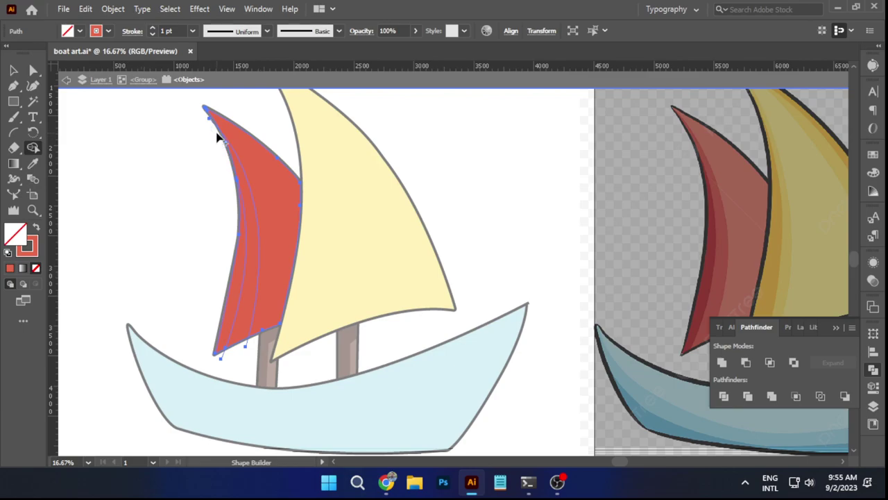
pyautogui.scroll(10, 217, 137)
pyautogui.scroll(-4, 220, 129)
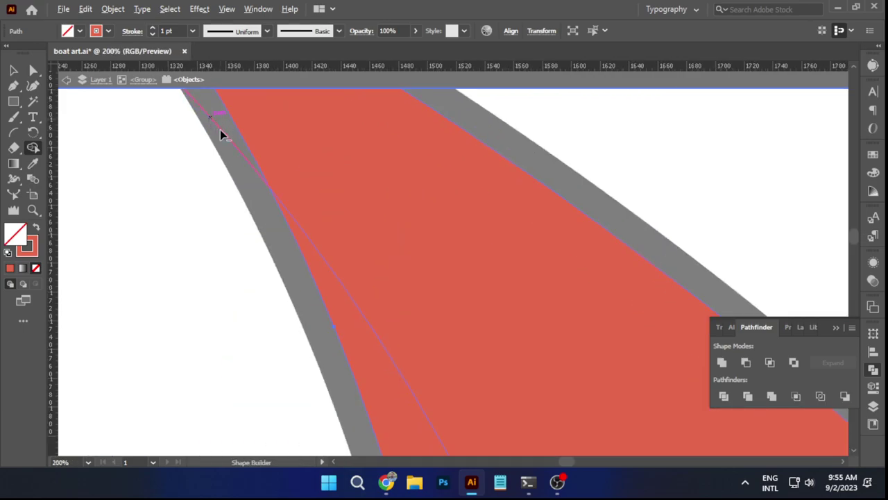
pyautogui.scroll(-2, 213, 224)
pyautogui.scroll(-5, 260, 222)
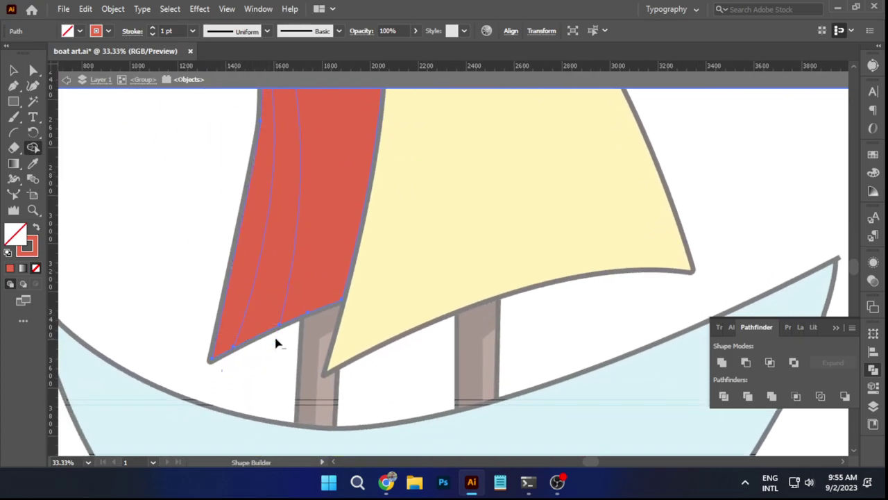
pyautogui.click(268, 303)
pyautogui.click(244, 303)
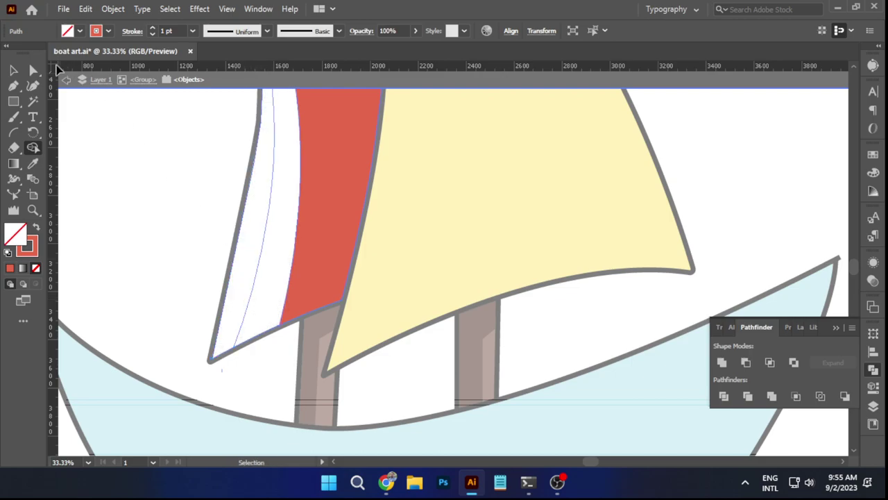
# Fill both separated strips of the red sail with the sail's red and no stroke using Shape Builder.
pyautogui.click(36, 226)
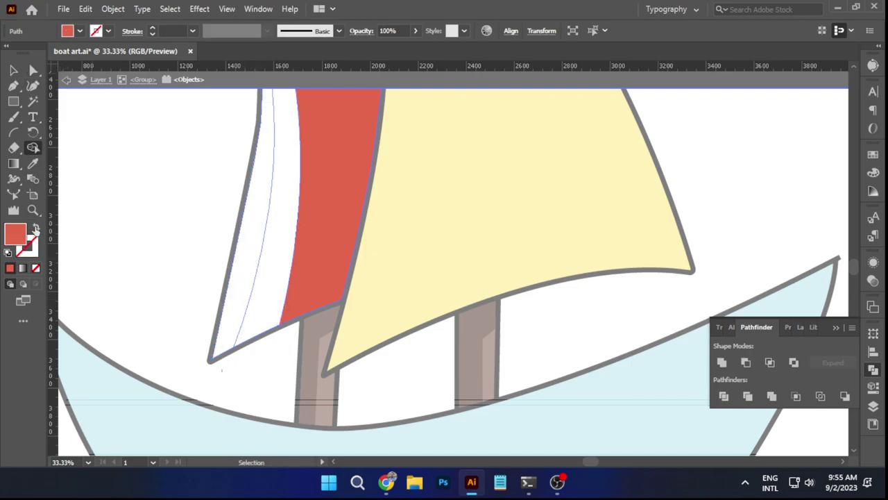
pyautogui.click(269, 279)
pyautogui.click(252, 265)
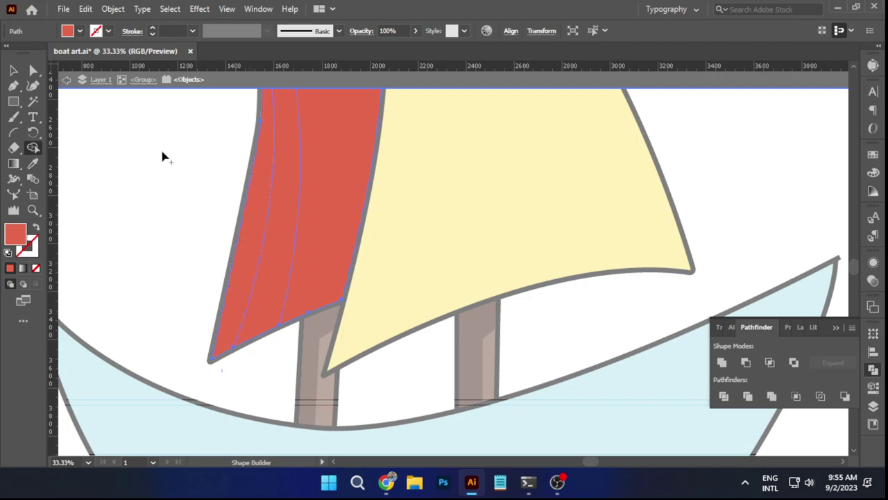
# Color the inner shading strip of the red sail with the medium red sampled from the reference sail.
pyautogui.click(33, 70)
pyautogui.click(210, 242)
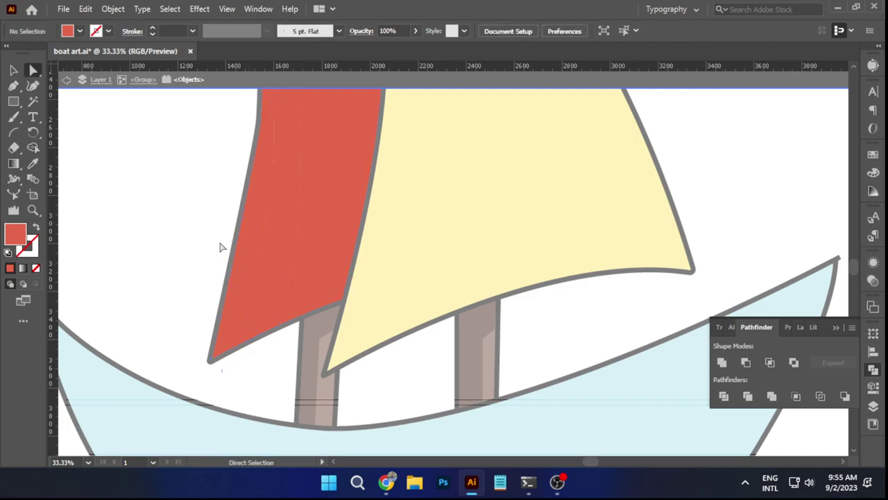
pyautogui.click(275, 278)
pyautogui.scroll(-2, 300, 277)
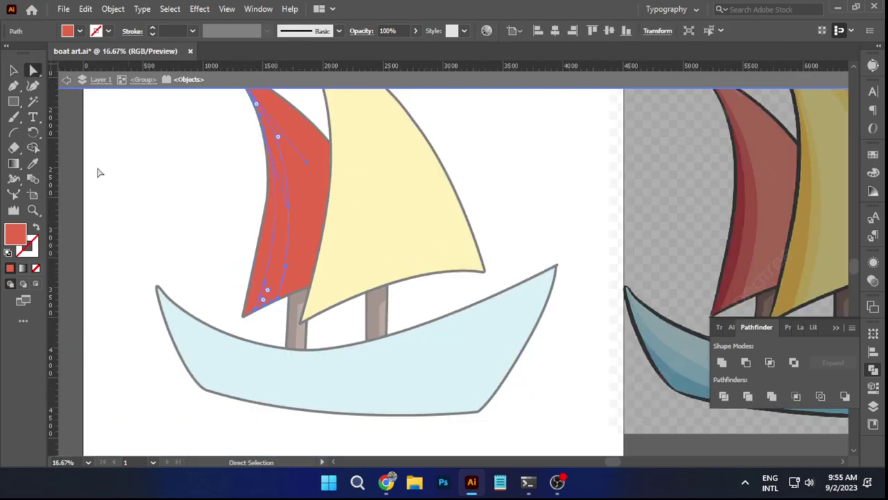
pyautogui.click(37, 166)
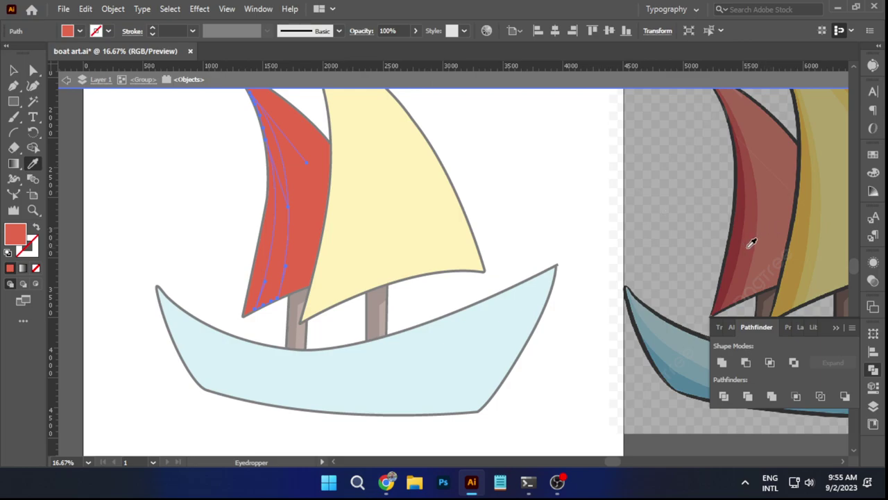
pyautogui.click(752, 243)
pyautogui.click(212, 244)
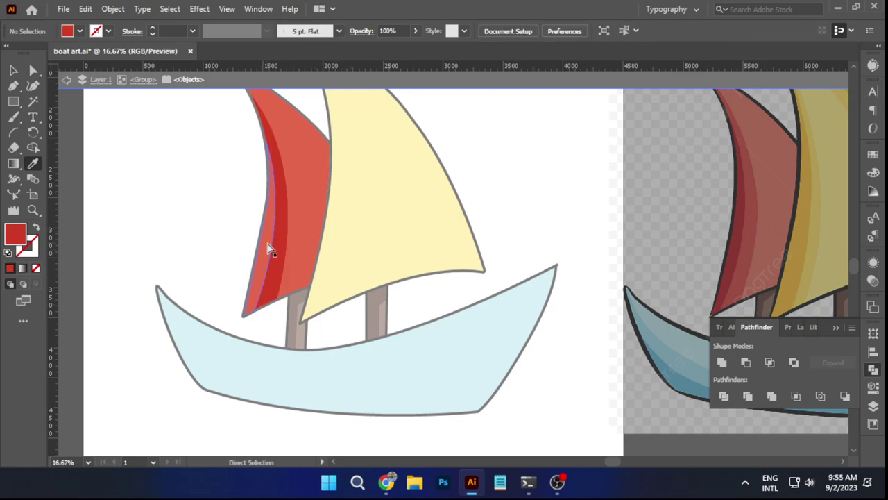
# Color the outer strip along the red sail's left edge with the reference's darkest red and exit isolation mode.
pyautogui.click(271, 249)
pyautogui.press('i')
pyautogui.click(741, 239)
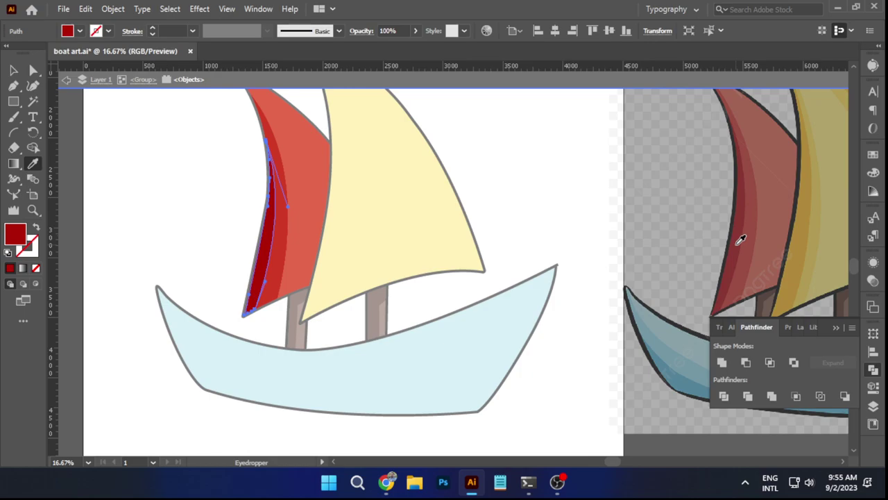
pyautogui.click(215, 194)
pyautogui.doubleClick(215, 194)
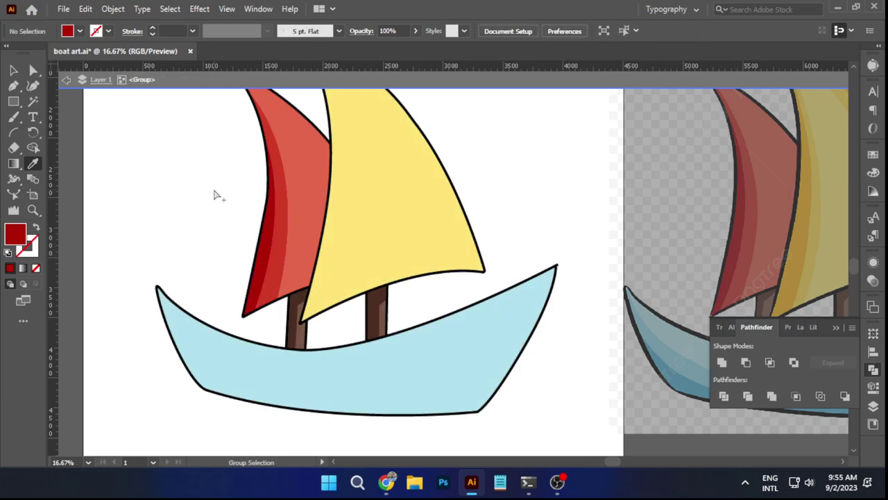
pyautogui.scroll(-2, 215, 195)
pyautogui.moveTo(393, 226); pyautogui.dragTo(355, 279)
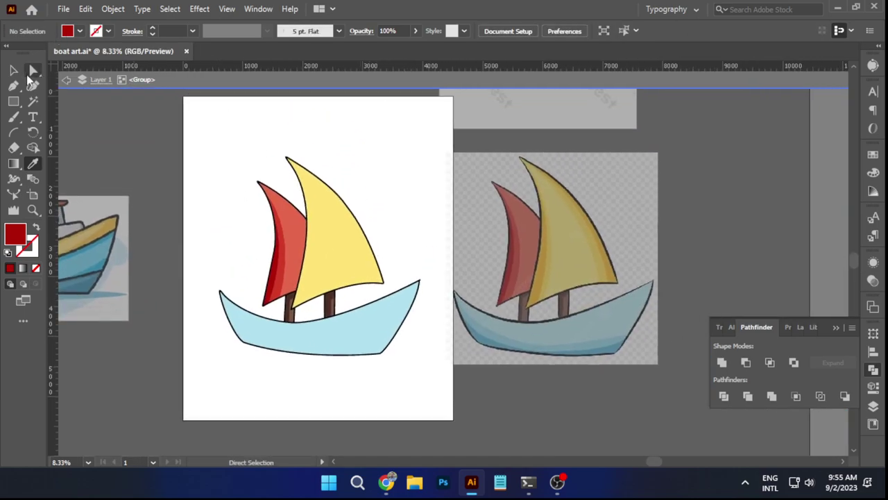
pyautogui.press('v')
pyautogui.doubleClick(245, 124)
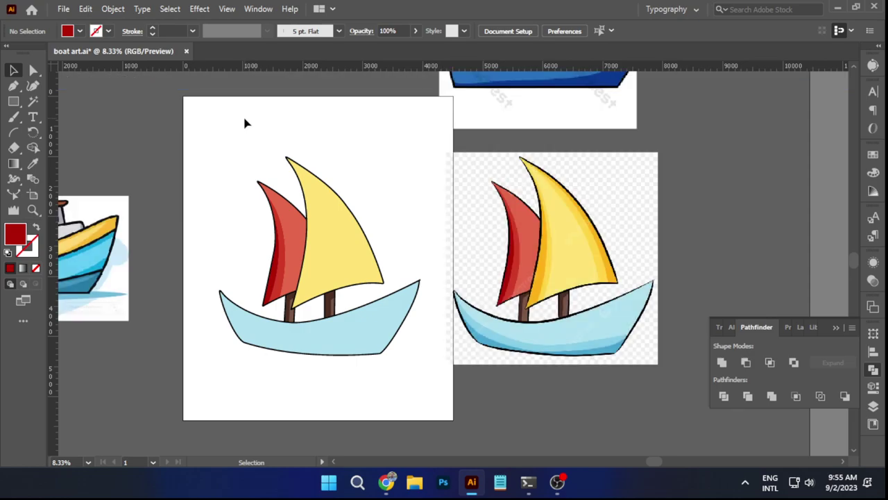
# Isolate the yellow sail's path for editing inside the boat group.
pyautogui.click(326, 218)
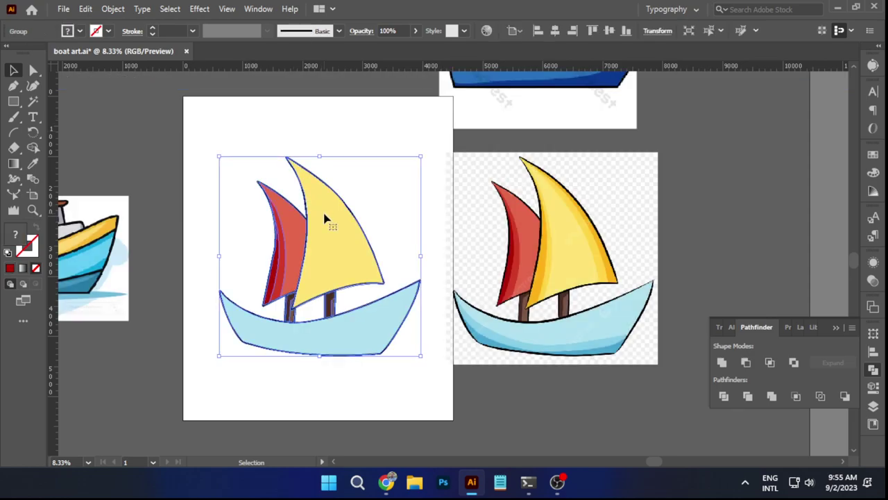
pyautogui.doubleClick(327, 219)
pyautogui.click(326, 218)
pyautogui.rightClick(326, 219)
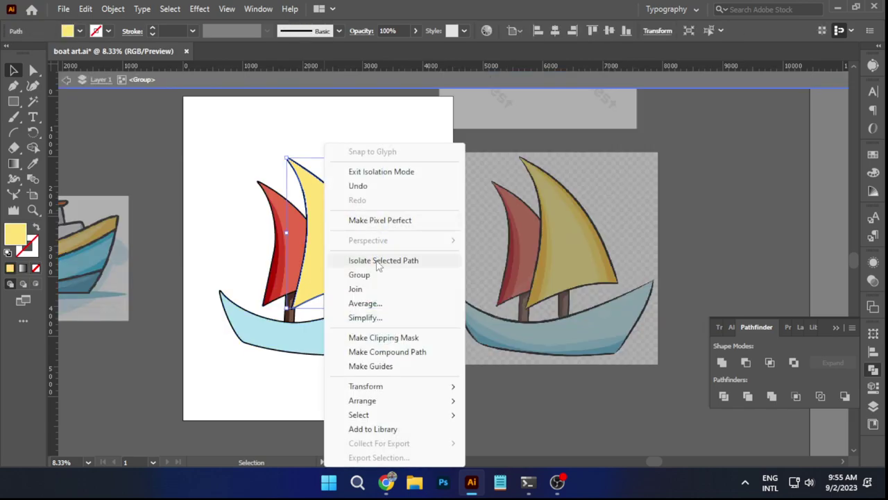
pyautogui.click(407, 261)
pyautogui.scroll(1, 377, 259)
pyautogui.moveTo(377, 259); pyautogui.dragTo(293, 254)
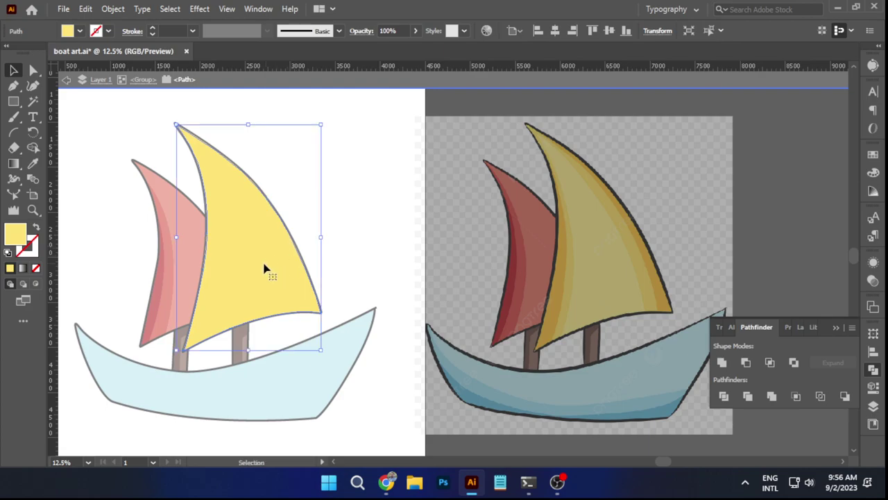
# Place a slightly clockwise-rotated copy of the yellow sail over the original, offset down toward the hull.
pyautogui.scroll(-1, 261, 249)
pyautogui.moveTo(252, 241); pyautogui.dragTo(276, 287)
pyautogui.moveTo(347, 136); pyautogui.dragTo(359, 166)
pyautogui.moveTo(289, 256); pyautogui.dragTo(280, 255)
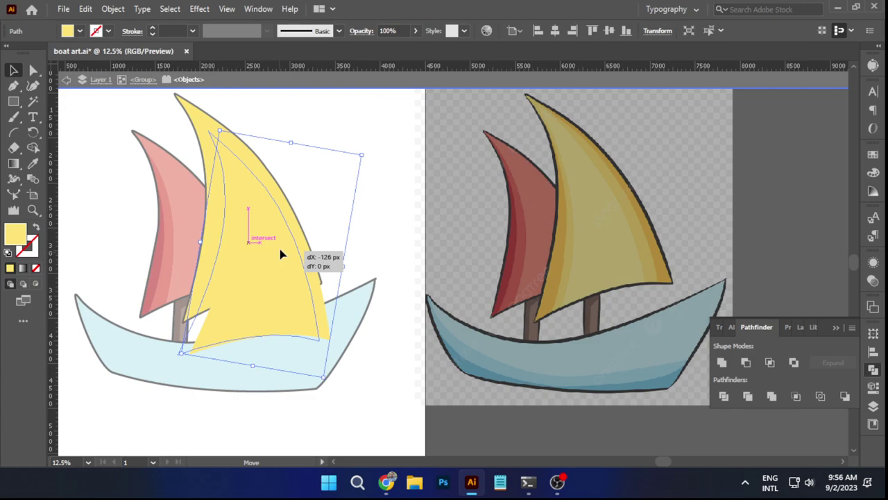
pyautogui.moveTo(281, 255); pyautogui.dragTo(271, 242)
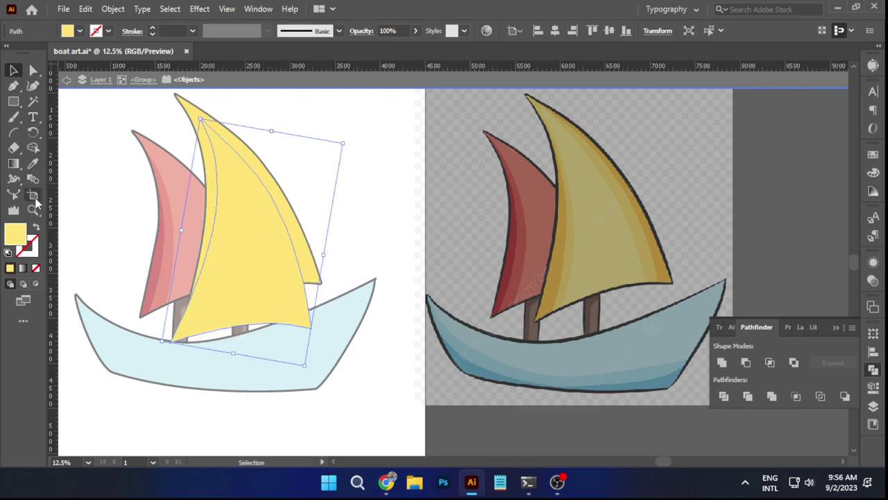
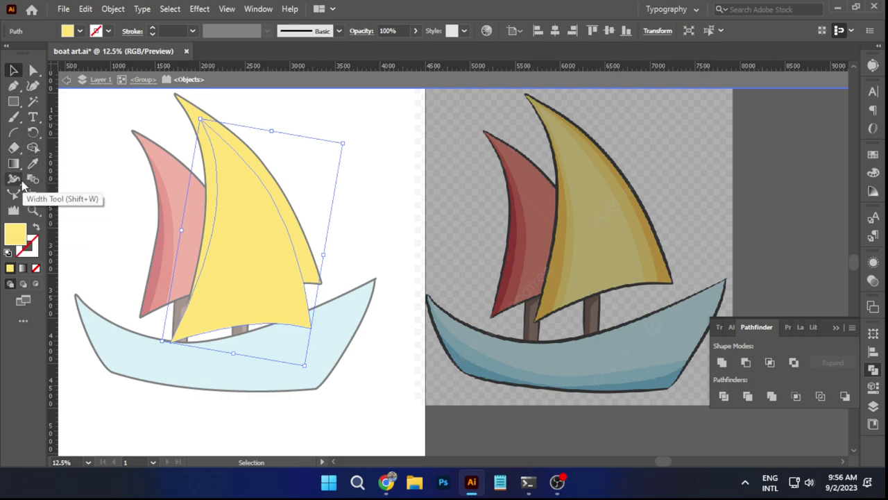
# Try to reflect and shear the yellow sail's copy, and undo the copy.
pyautogui.click(22, 183)
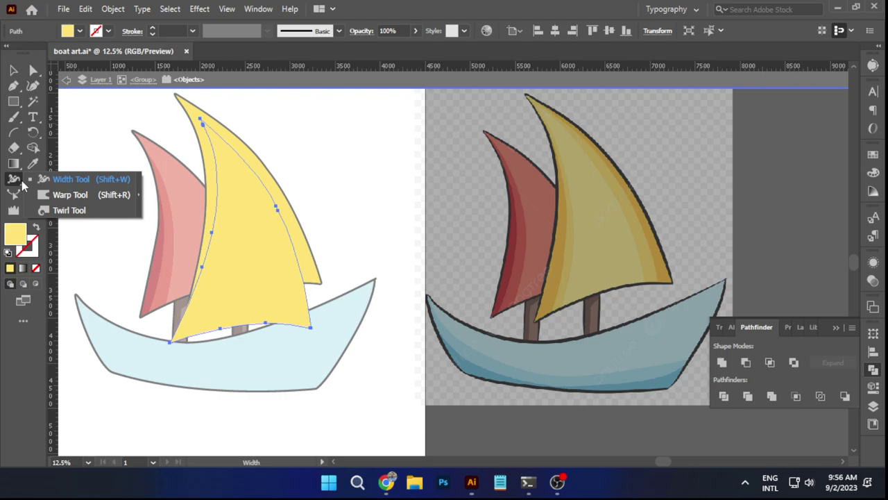
pyautogui.click(34, 135)
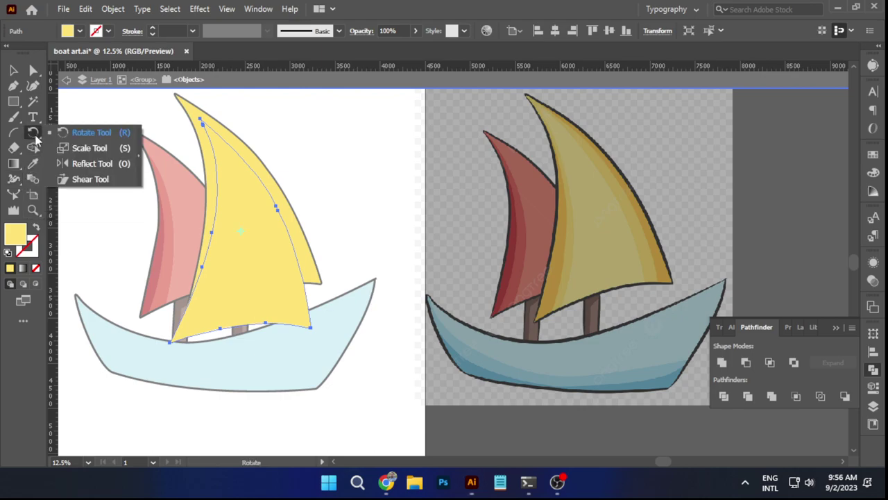
pyautogui.click(84, 164)
pyautogui.moveTo(310, 328); pyautogui.dragTo(279, 310)
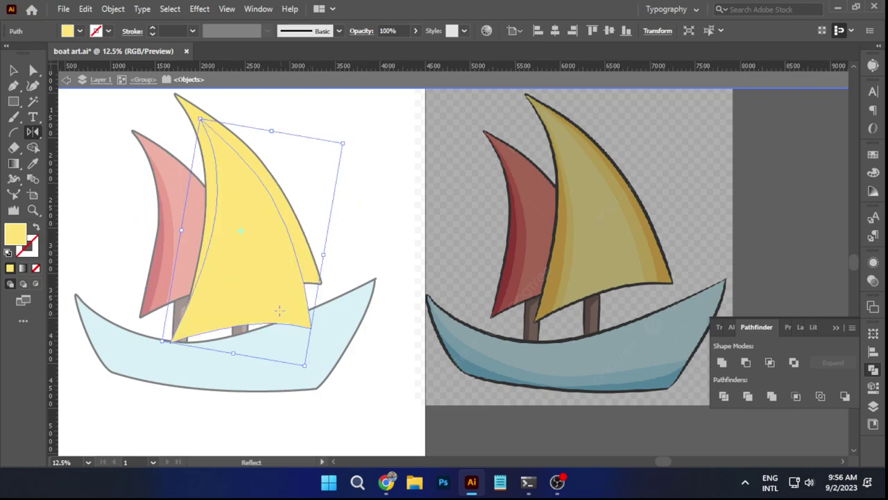
pyautogui.click(36, 134)
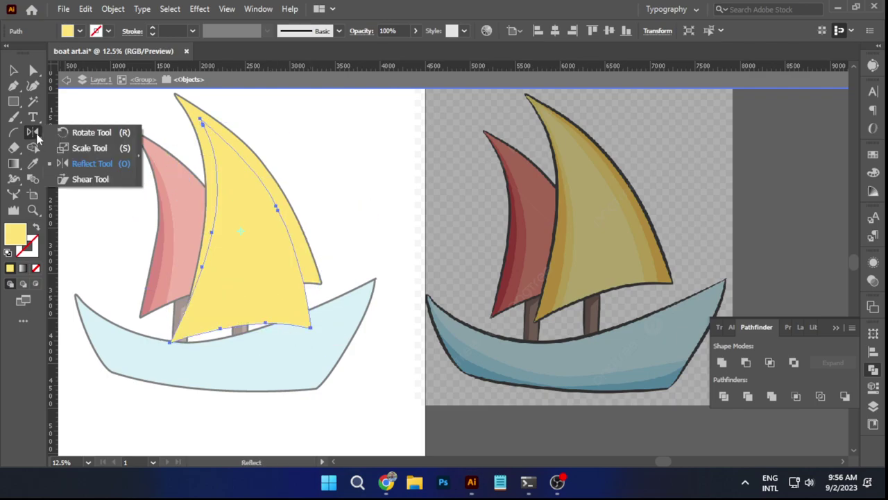
pyautogui.click(89, 179)
pyautogui.moveTo(312, 330)
pyautogui.mouseDown()
pyautogui.moveTo(304, 328)
pyautogui.moveTo(316, 335)
pyautogui.mouseUp()
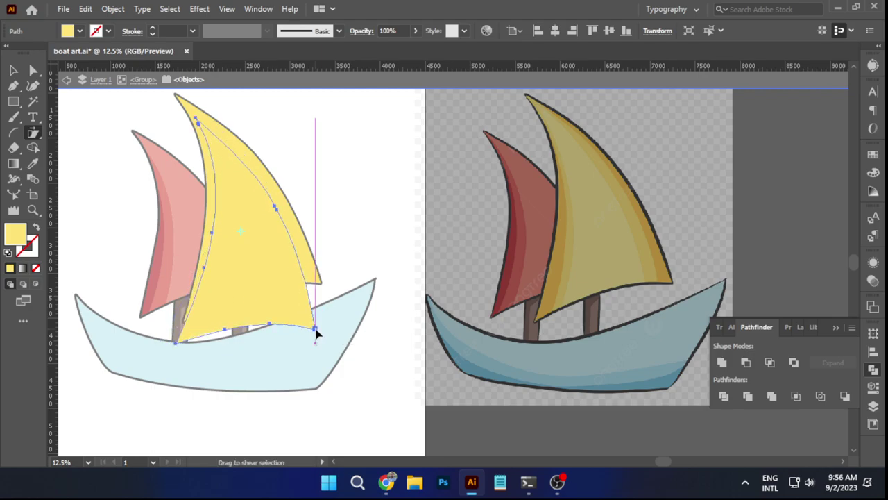
pyautogui.press('v')
pyautogui.press('ctrl')
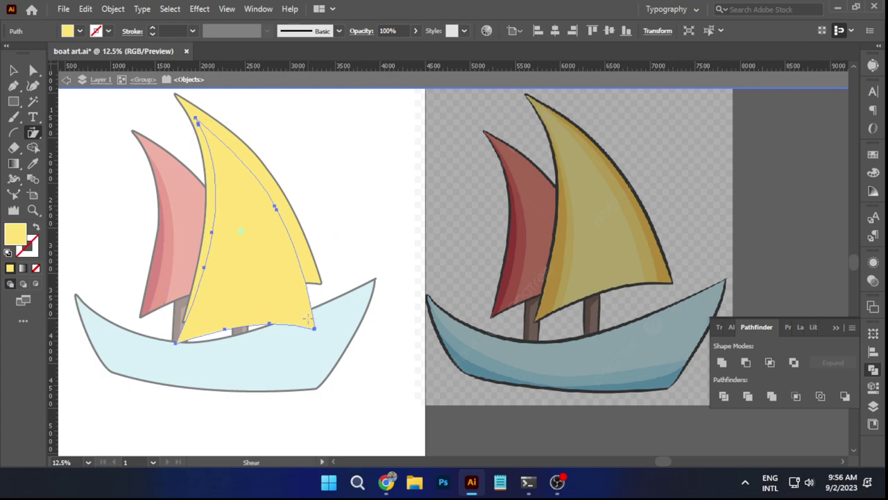
pyautogui.hotkey('ctrl', 'shift', 'a')
# Examine the shading bands along both edges of the reference's yellow sail up close.
pyautogui.click(13, 86)
pyautogui.scroll(2, 719, 150)
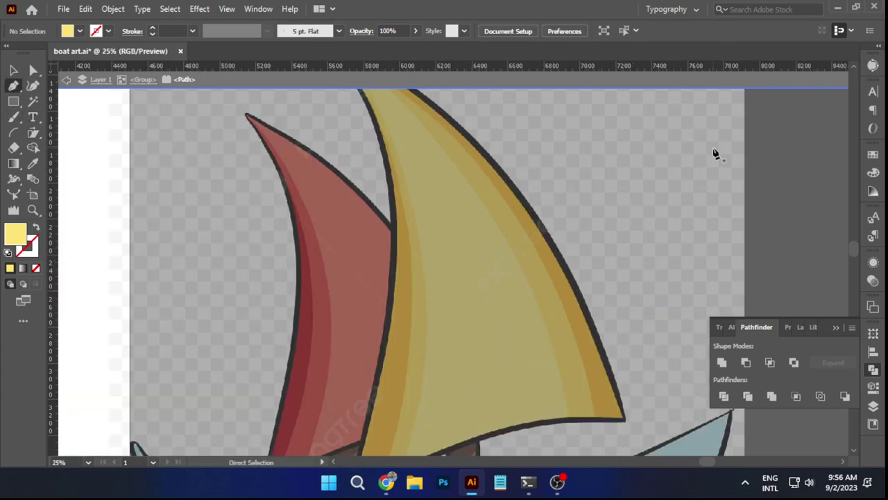
pyautogui.moveTo(597, 174); pyautogui.dragTo(591, 246)
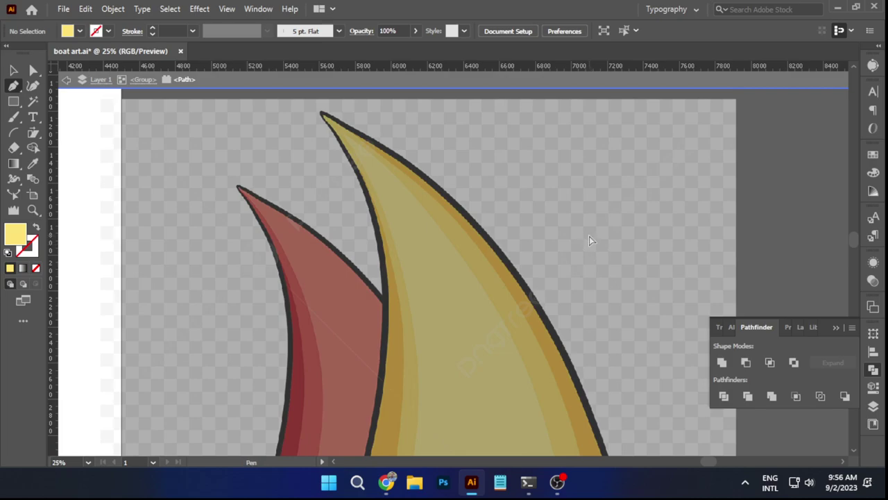
pyautogui.scroll(-2, 560, 254)
pyautogui.scroll(3, 631, 264)
pyautogui.moveTo(538, 158); pyautogui.dragTo(473, 243)
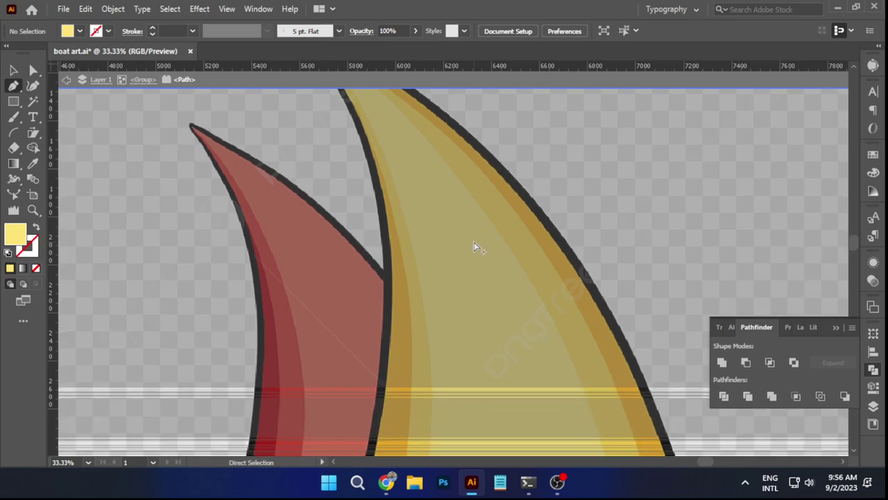
pyautogui.scroll(-1, 475, 246)
pyautogui.scroll(3, 379, 109)
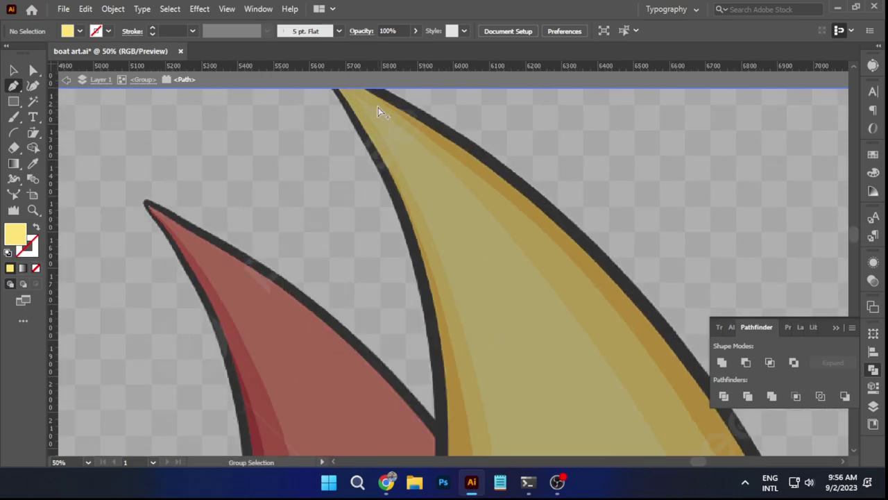
pyautogui.scroll(-2, 378, 109)
pyautogui.scroll(-3, 378, 107)
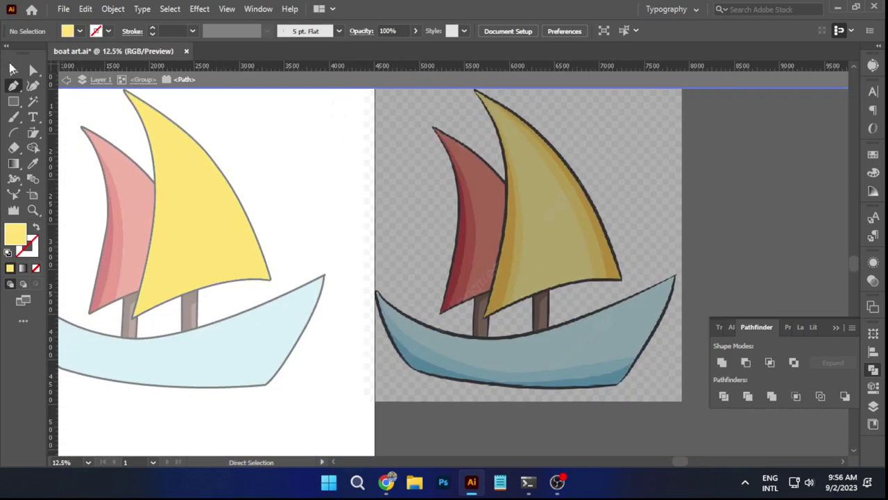
# Duplicate the yellow sail slightly below and to the right, and rotate the copy slightly clockwise.
pyautogui.click(33, 69)
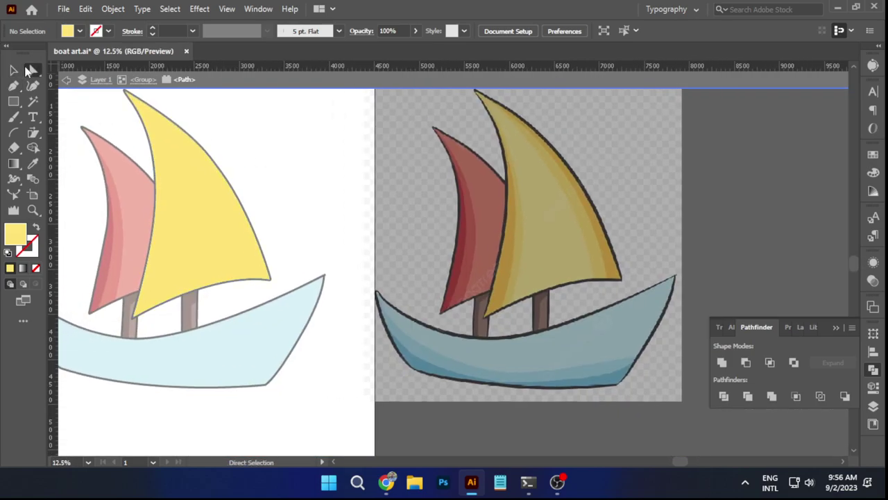
pyautogui.moveTo(201, 224); pyautogui.dragTo(211, 264)
pyautogui.press('v')
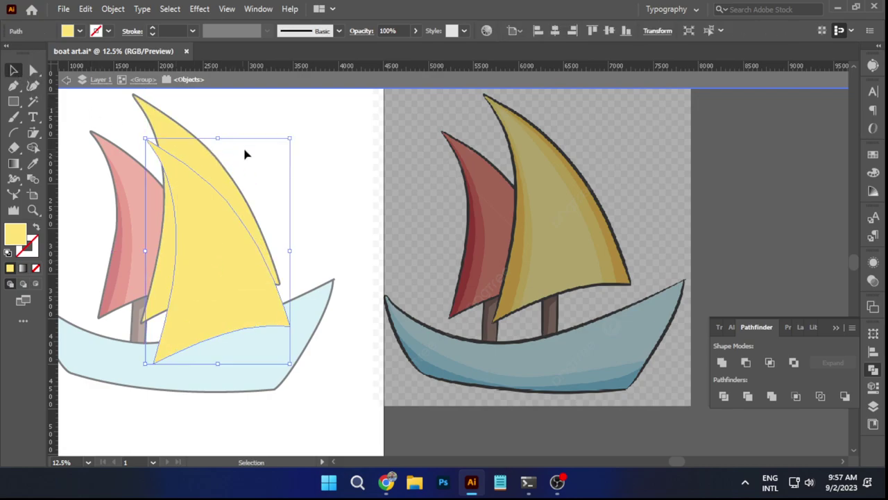
pyautogui.moveTo(293, 132); pyautogui.dragTo(305, 150)
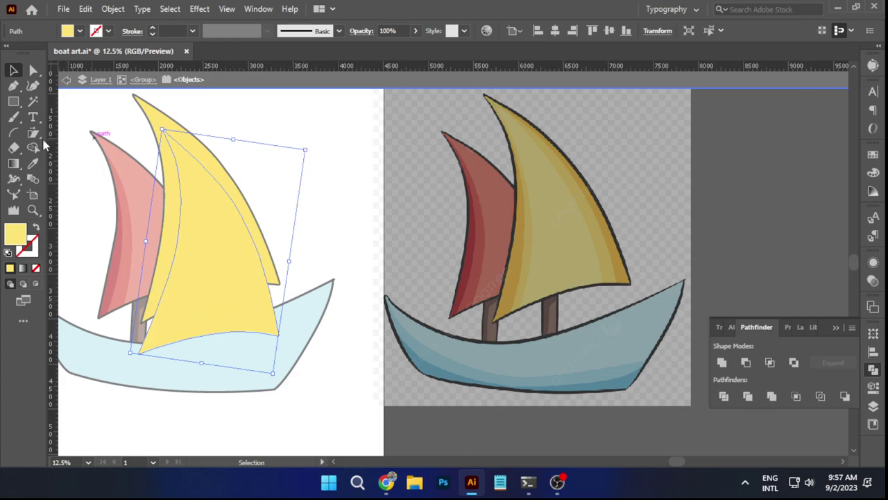
# Trim off the part of the copied sail that overhangs below the yellow sail, using Shape Builder on both shapes.
pyautogui.click(33, 71)
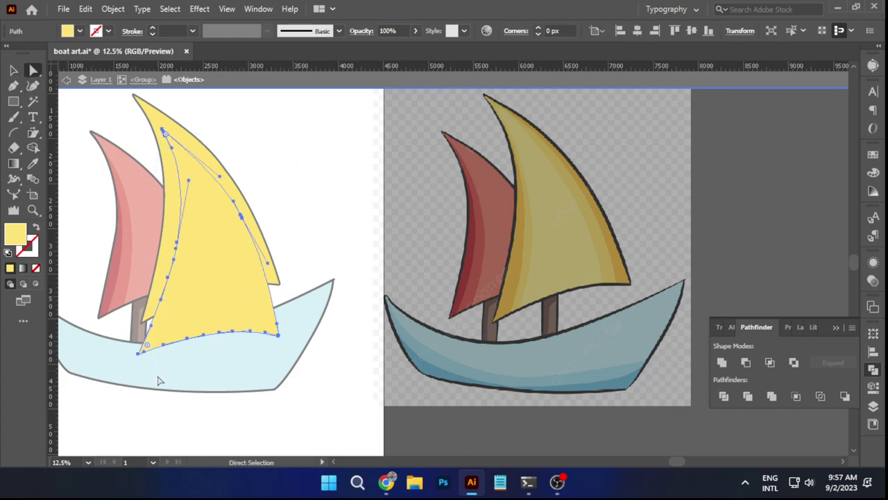
pyautogui.click(195, 146)
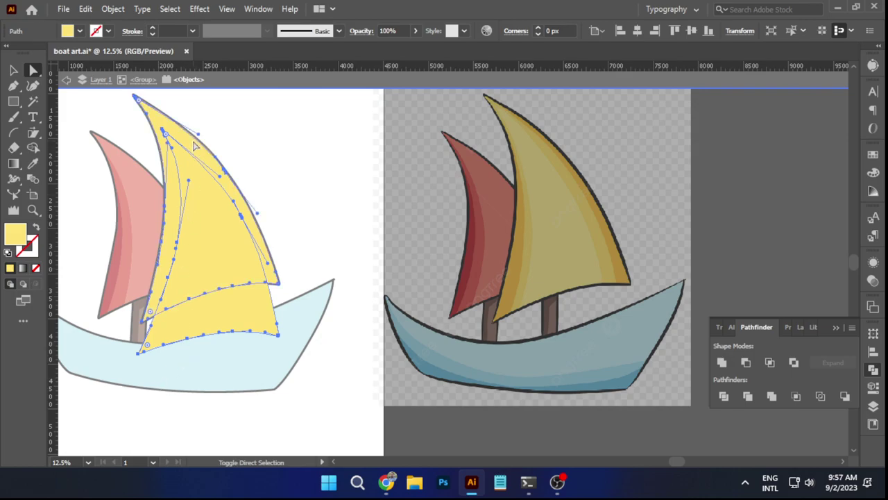
pyautogui.click(34, 150)
pyautogui.keyDown('alt'); pyautogui.click(243, 313); pyautogui.keyUp('alt')
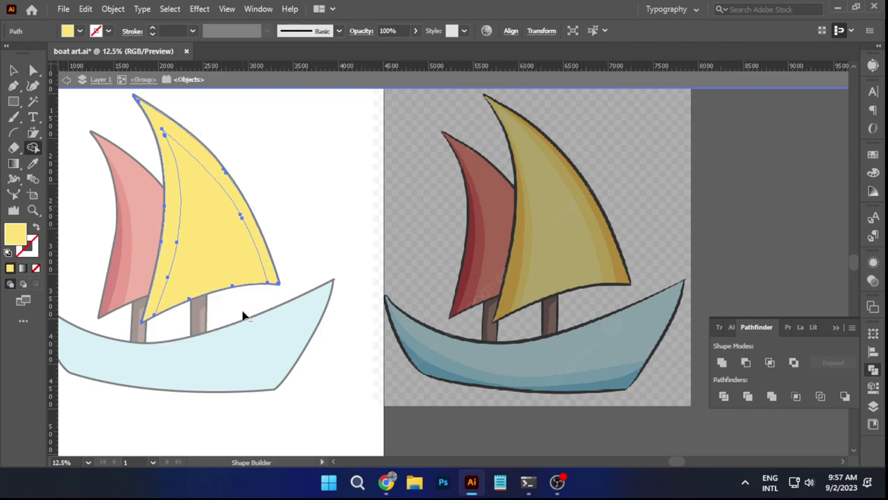
# Recolor the full yellow sail behind the trimmed copy with the medium yellow sampled from the reference sail's inner shading band.
pyautogui.click(33, 71)
pyautogui.click(271, 143)
pyautogui.click(215, 209)
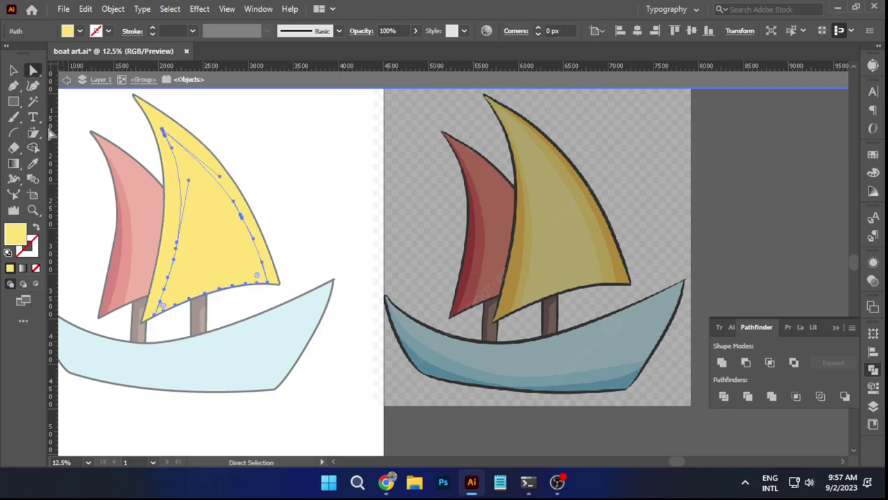
pyautogui.click(33, 163)
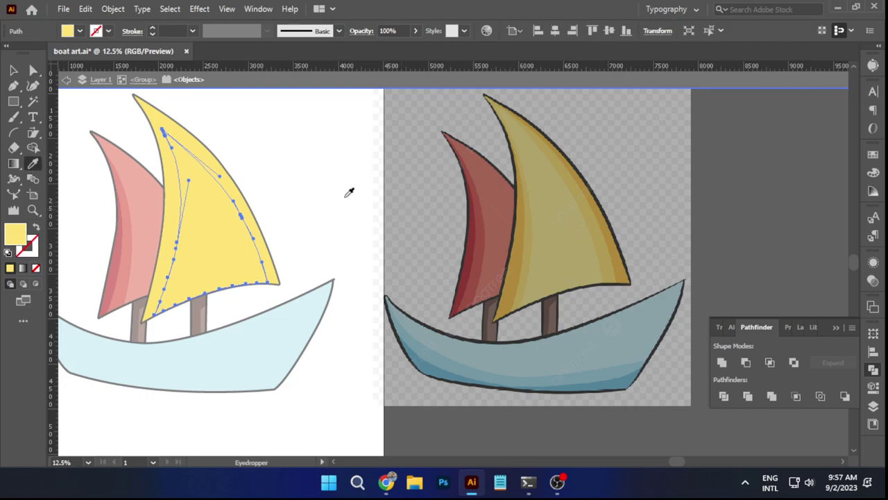
pyautogui.keyDown('ctrl'); pyautogui.click(250, 177); pyautogui.keyUp('ctrl')
pyautogui.keyDown('ctrl'); pyautogui.click(222, 181); pyautogui.keyUp('ctrl')
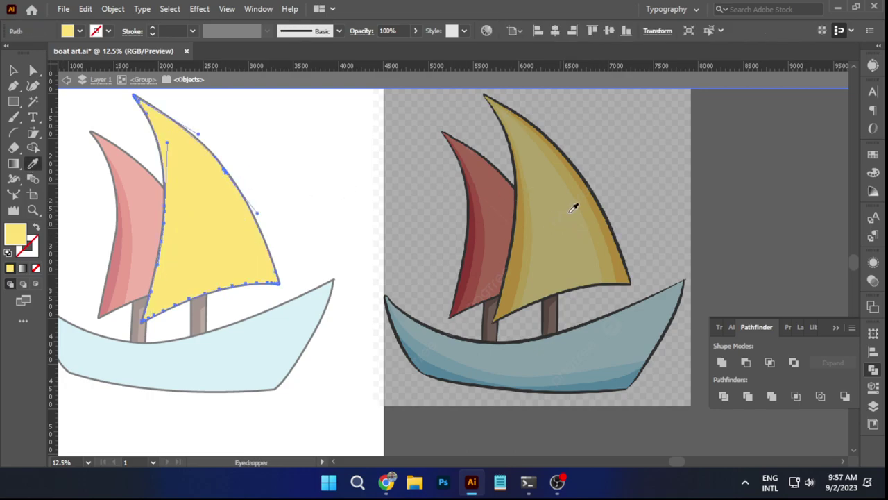
pyautogui.click(596, 221)
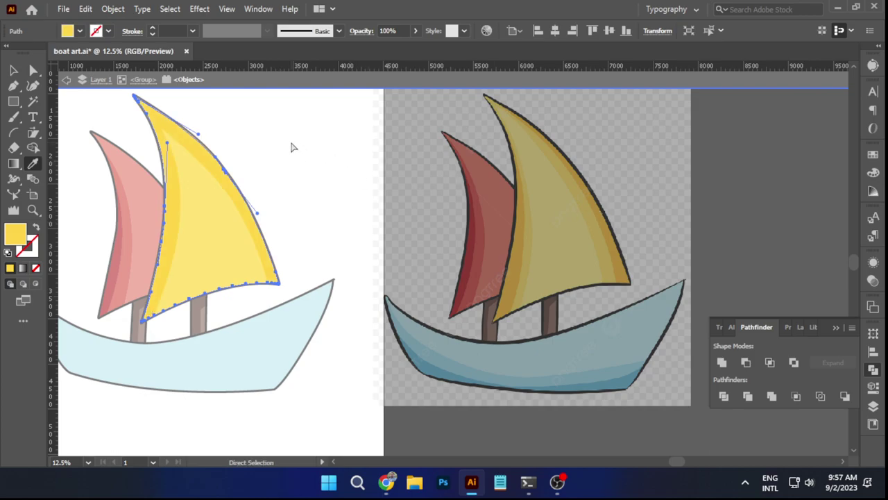
# Duplicate the pale inner sail shape slightly below itself, rotate the copy slightly clockwise and nudge it into place.
pyautogui.keyDown('ctrl'); pyautogui.click(292, 144); pyautogui.keyUp('ctrl')
pyautogui.click(33, 71)
pyautogui.click(213, 251)
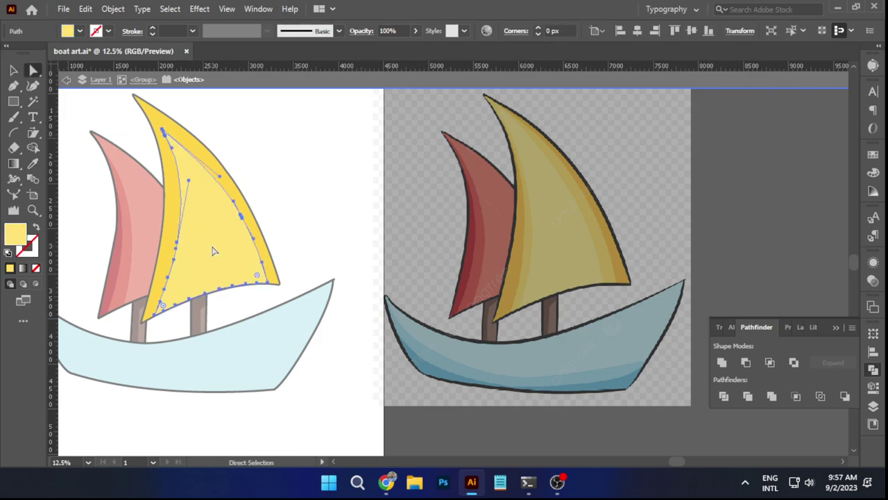
pyautogui.moveTo(213, 252); pyautogui.dragTo(217, 270)
pyautogui.click(13, 69)
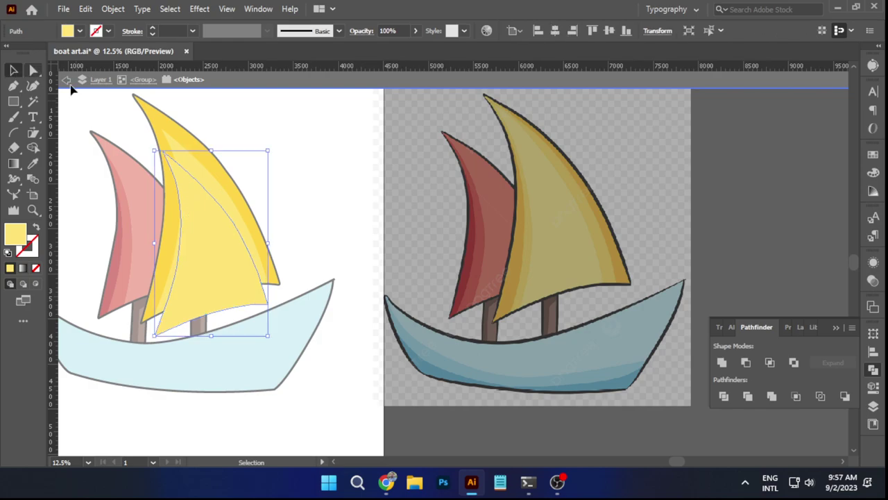
pyautogui.moveTo(270, 144); pyautogui.dragTo(273, 148)
pyautogui.moveTo(204, 246); pyautogui.dragTo(209, 251)
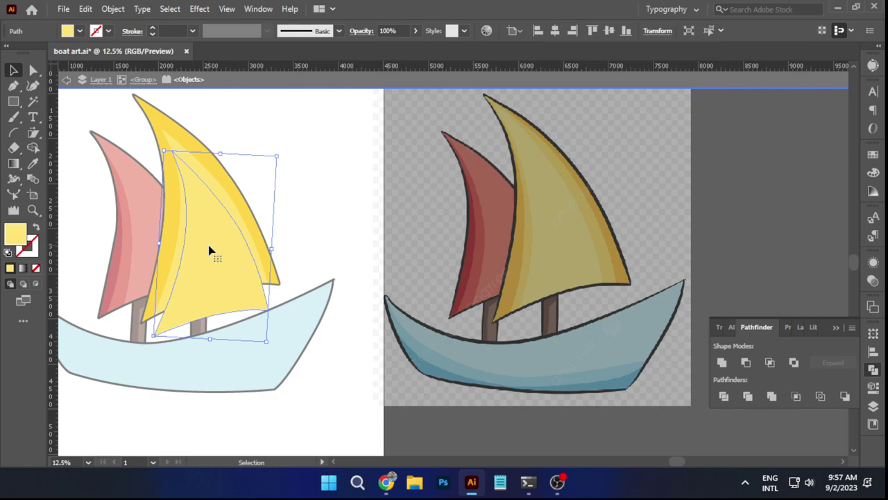
# Trim the new inner copy against the pale sail shape with Shape Builder, removing the overhang below the sail's lower edge.
pyautogui.keyDown('shift'); pyautogui.click(205, 177); pyautogui.keyUp('shift')
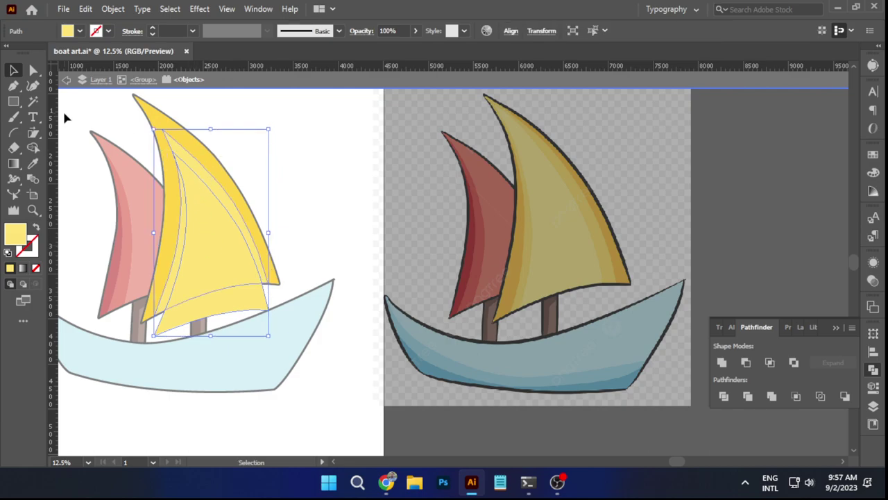
pyautogui.click(33, 148)
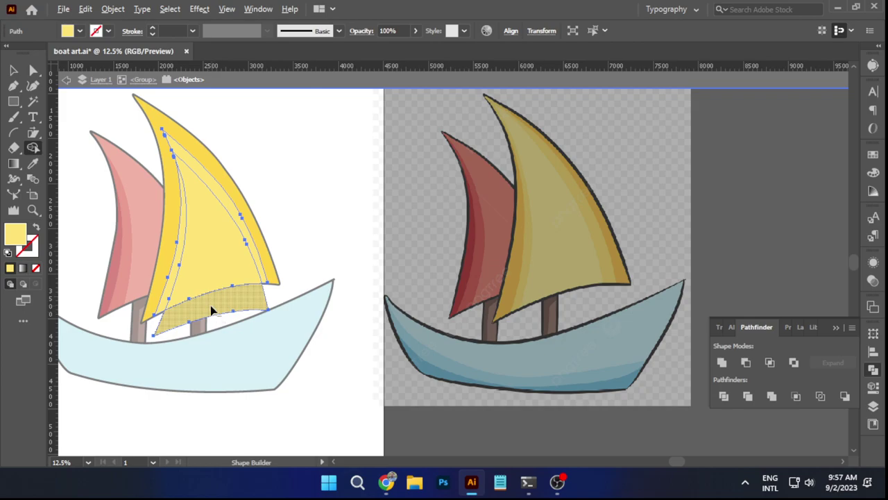
pyautogui.scroll(4, 179, 153)
pyautogui.scroll(4, 186, 219)
pyautogui.click(230, 233)
pyautogui.keyDown('alt'); pyautogui.click(233, 238); pyautogui.keyUp('alt')
pyautogui.scroll(-7, 234, 239)
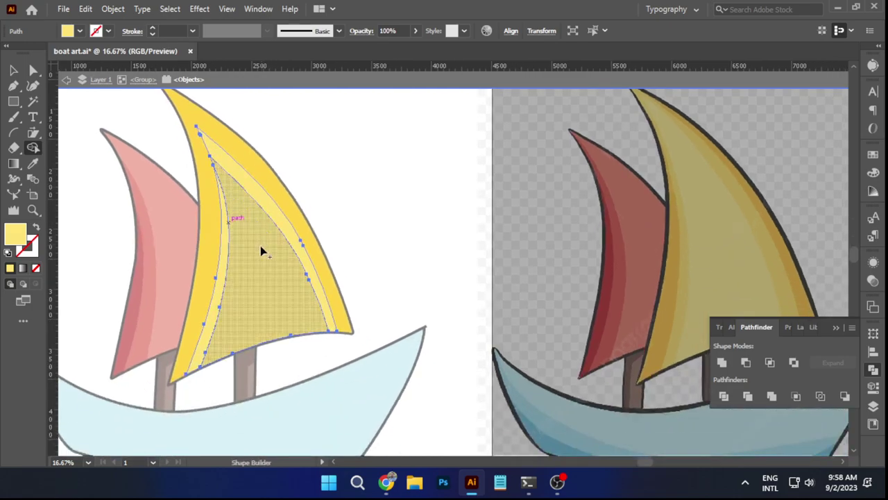
pyautogui.click(261, 252)
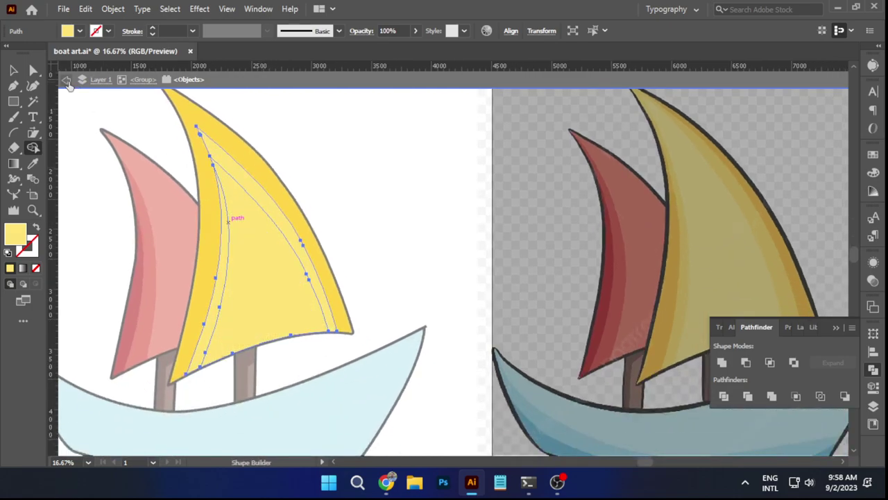
# Try to recolor both inner sail shapes together with the reference's medium yellow, and undo the color change.
pyautogui.press('a')
pyautogui.click(333, 154)
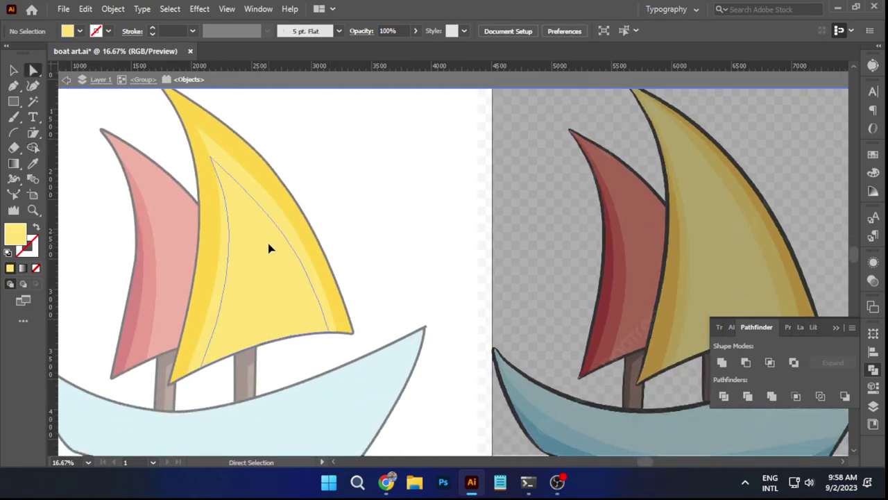
pyautogui.click(270, 246)
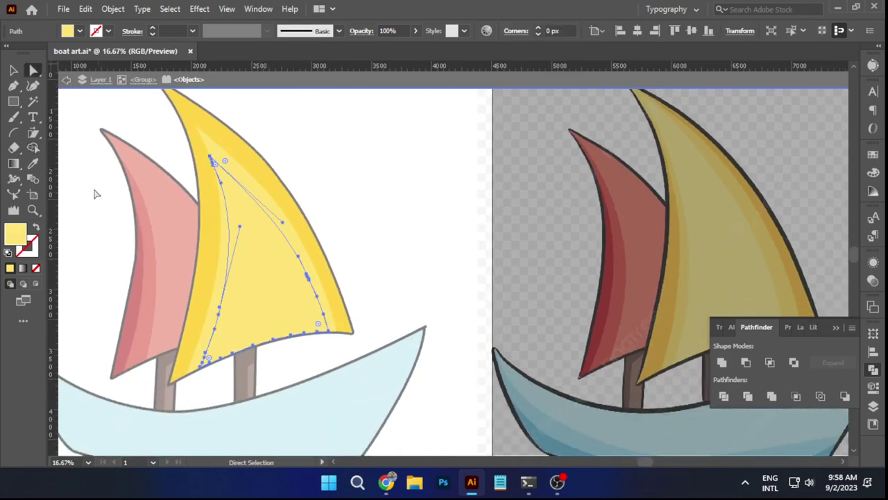
pyautogui.keyDown('shift'); pyautogui.click(252, 186); pyautogui.keyUp('shift')
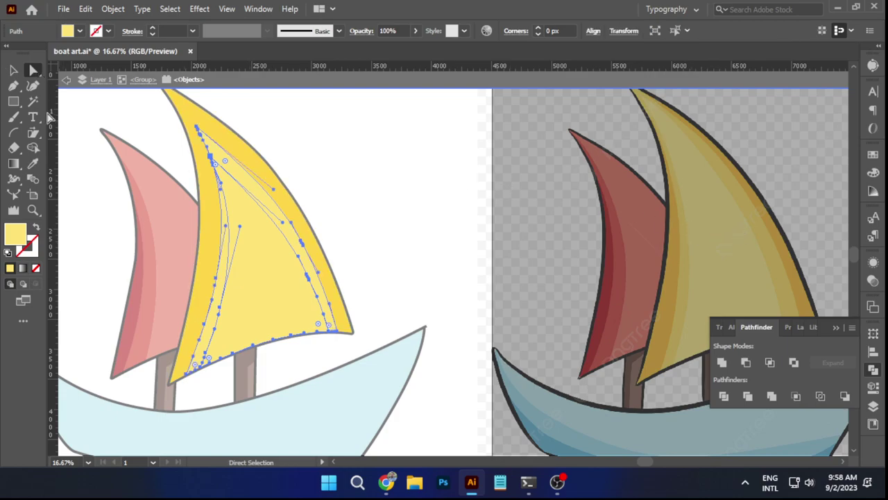
pyautogui.click(32, 164)
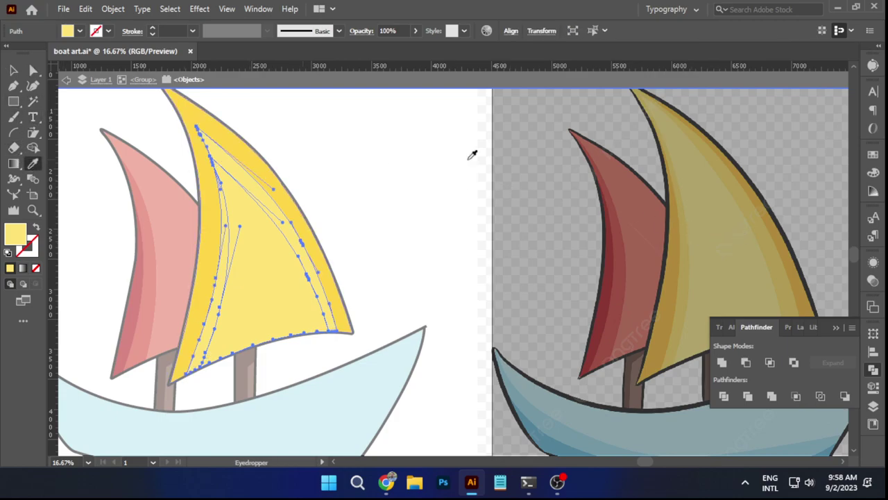
pyautogui.click(767, 221)
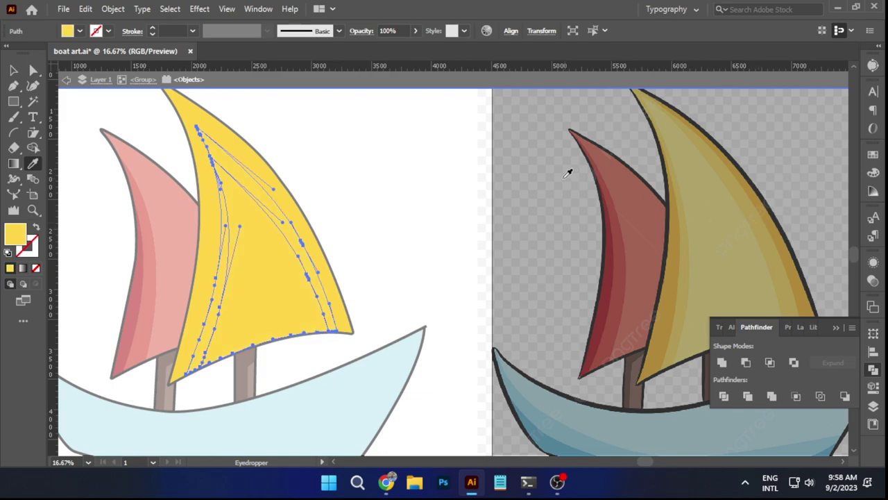
pyautogui.hotkey('ctrl', 'z')
# Recolor only the middle shape of the yellow sail with the medium yellow sampled from the reference's inner shading band.
pyautogui.keyDown('ctrl'); pyautogui.click(414, 143); pyautogui.keyUp('ctrl')
pyautogui.keyDown('ctrl'); pyautogui.click(267, 205); pyautogui.keyUp('ctrl')
pyautogui.press('i')
pyautogui.click(772, 231)
pyautogui.press('a')
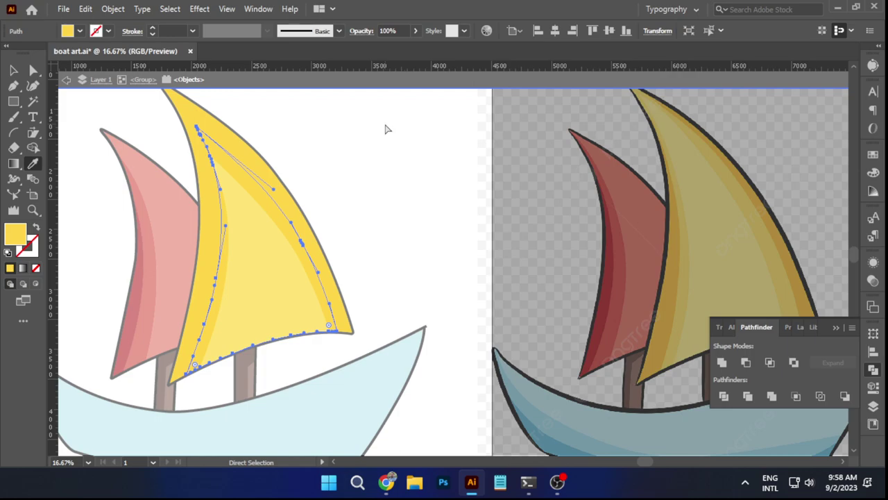
pyautogui.click(385, 123)
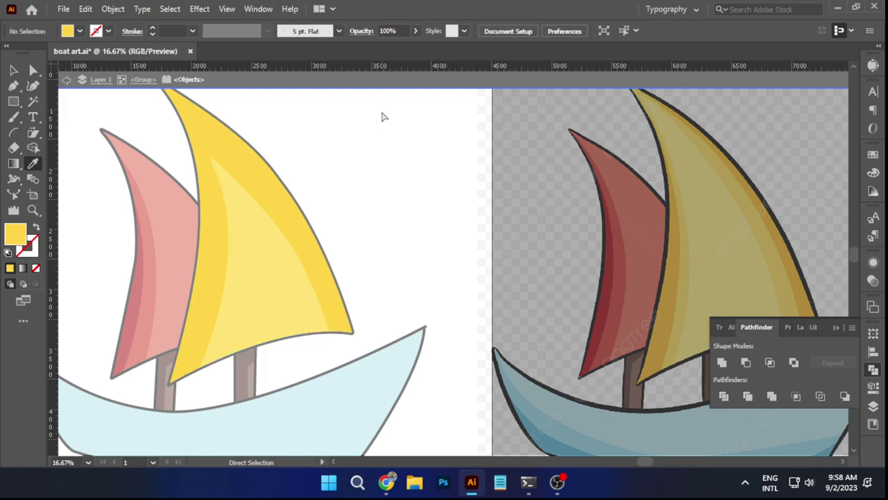
# Recolor the outermost shape of the yellow sail with the orange sampled from the reference sail's edge band.
pyautogui.click(284, 203)
pyautogui.press('i')
pyautogui.click(796, 275)
pyautogui.press('a')
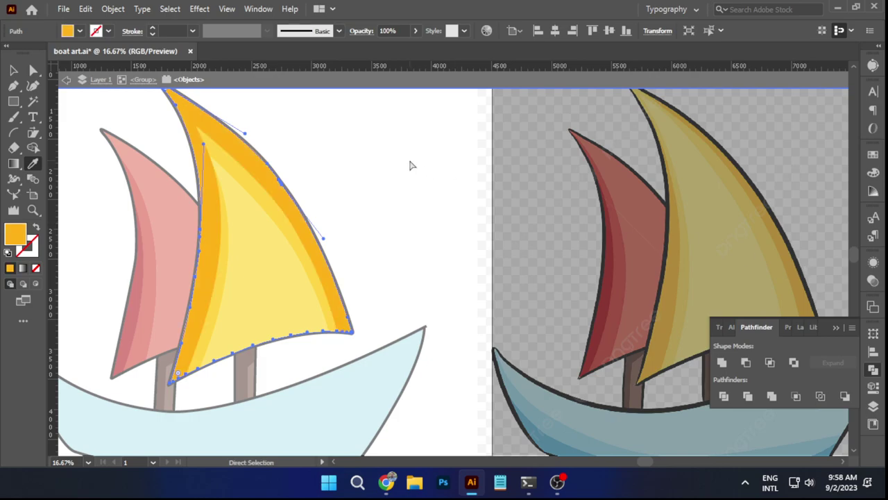
pyautogui.click(399, 155)
# Leave the isolated sailboat group and save the document.
pyautogui.scroll(-2, 393, 162)
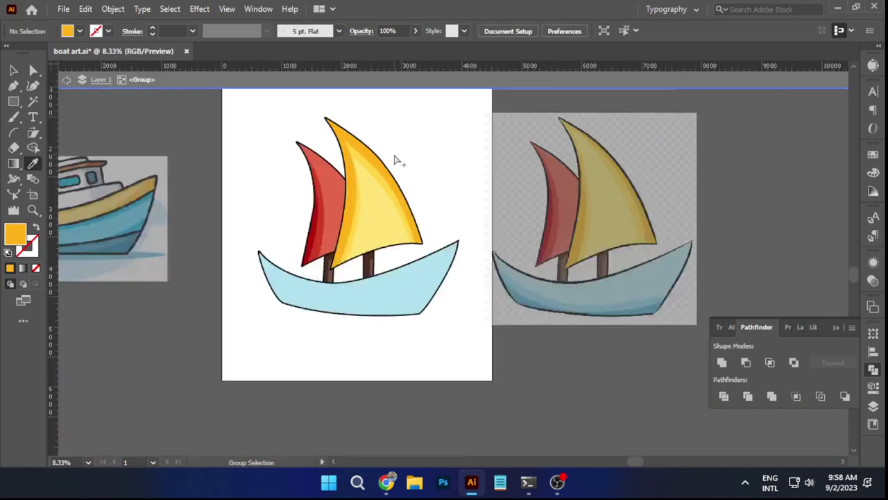
pyautogui.click(20, 72)
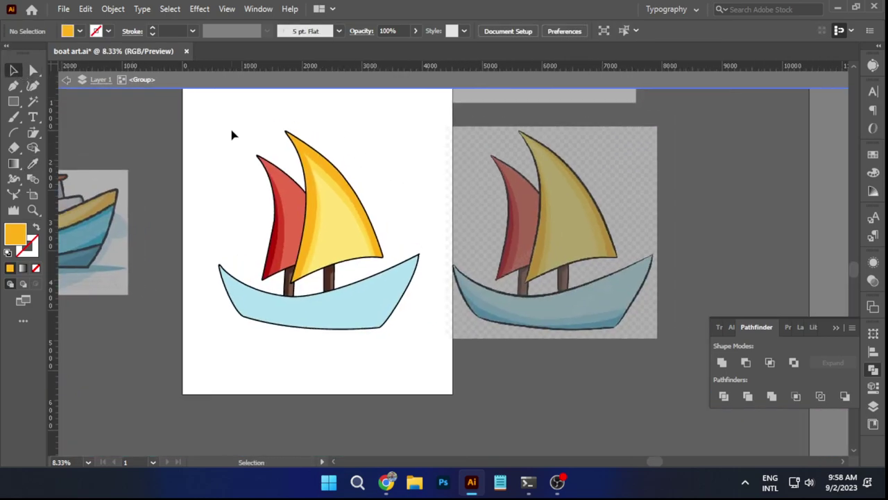
pyautogui.click(63, 8)
pyautogui.click(86, 116)
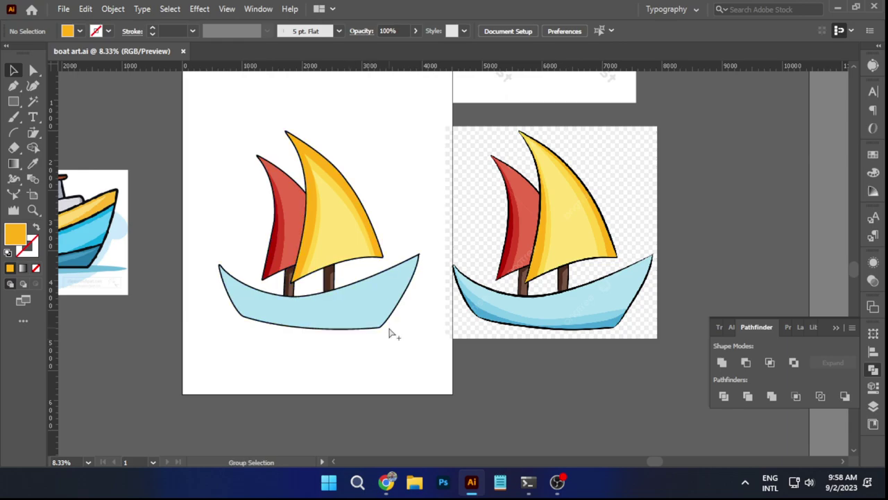
# Draw a curve with the Pen tool from near the hull's left tip down through its lower middle, and adjust its handles.
pyautogui.scroll(1, 390, 330)
pyautogui.moveTo(387, 326); pyautogui.dragTo(378, 307)
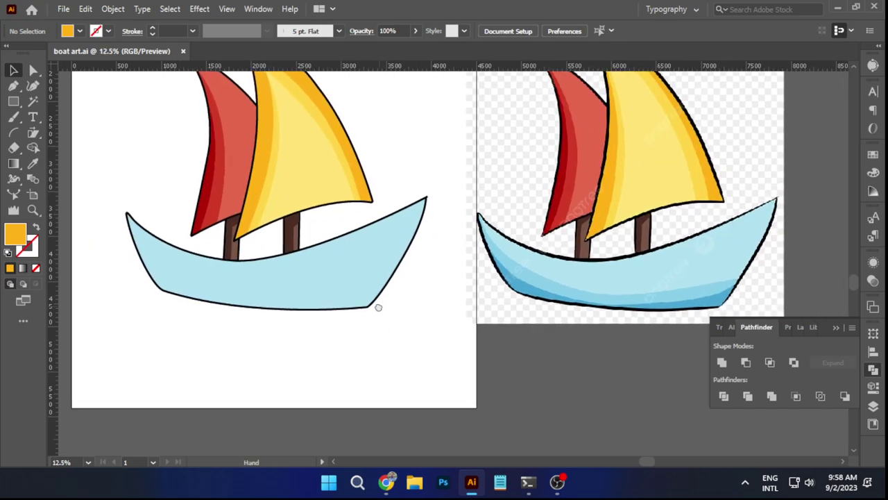
pyautogui.click(13, 85)
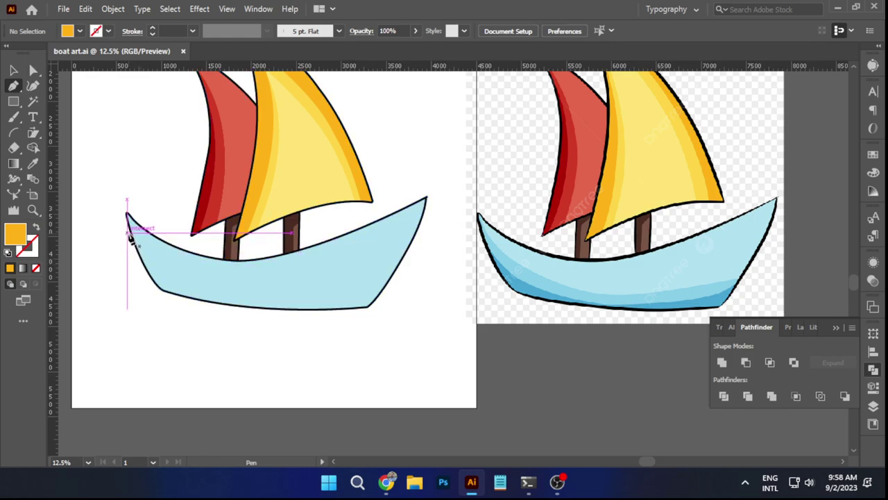
pyautogui.click(127, 223)
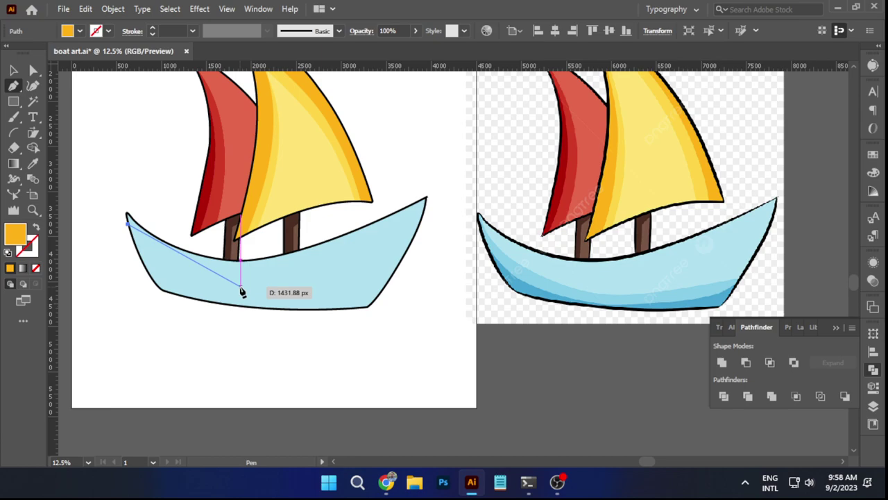
pyautogui.moveTo(274, 290); pyautogui.dragTo(383, 286)
pyautogui.press('ctrl')
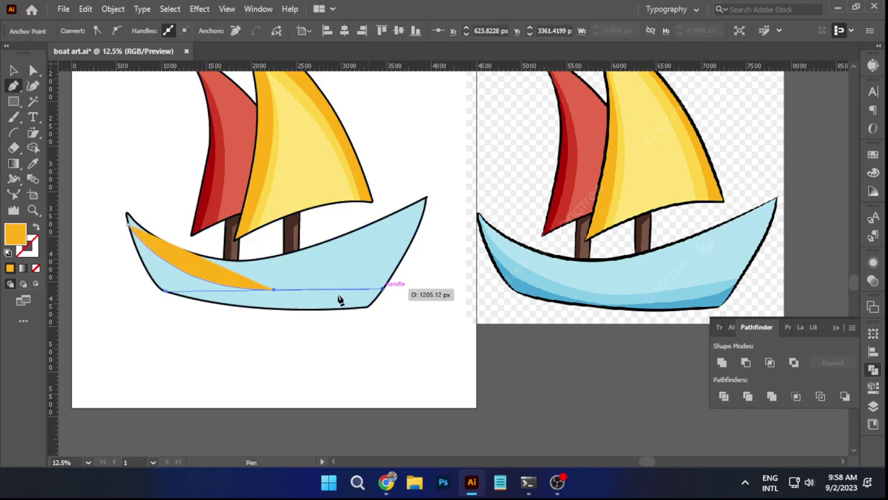
pyautogui.moveTo(274, 290); pyautogui.dragTo(275, 290)
pyautogui.moveTo(167, 293); pyautogui.dragTo(154, 290)
# Swap the curve's fill and stroke, and extend it beyond the hull's right edge and down below the hull.
pyautogui.click(37, 228)
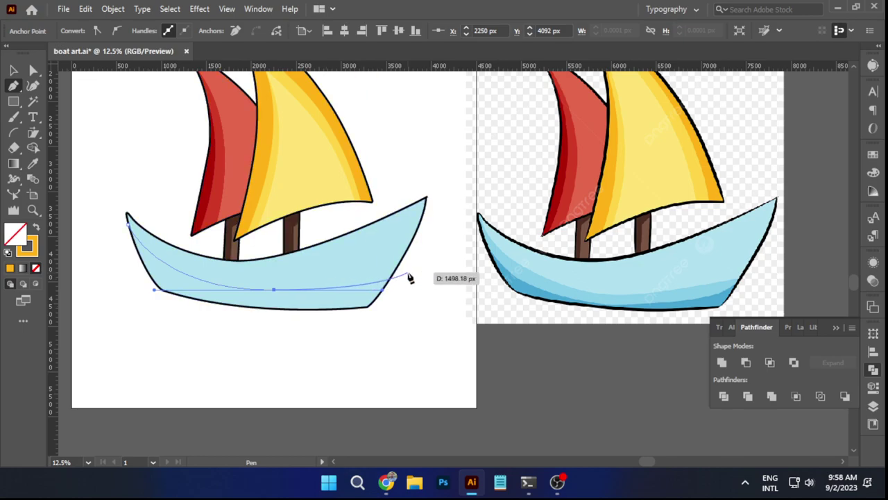
pyautogui.click(414, 284)
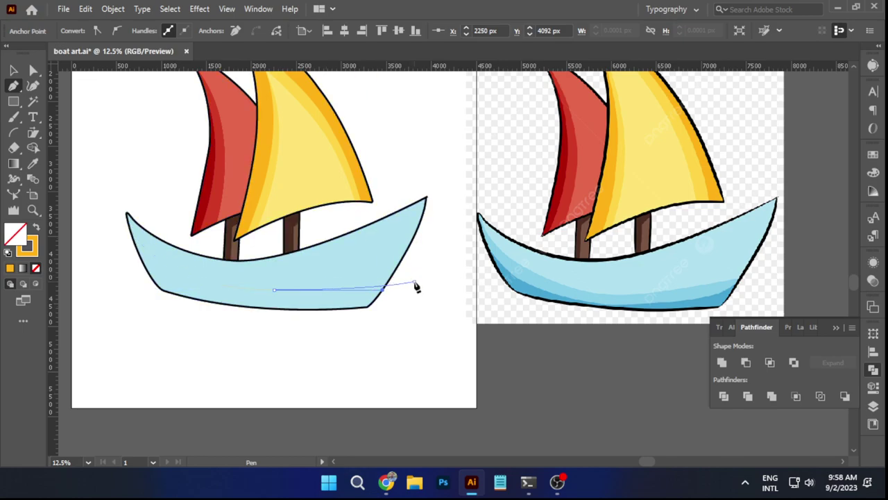
pyautogui.click(399, 326)
# Try to delete a segment of the hull's shading curve, and undo the deletion.
pyautogui.click(32, 71)
pyautogui.click(251, 292)
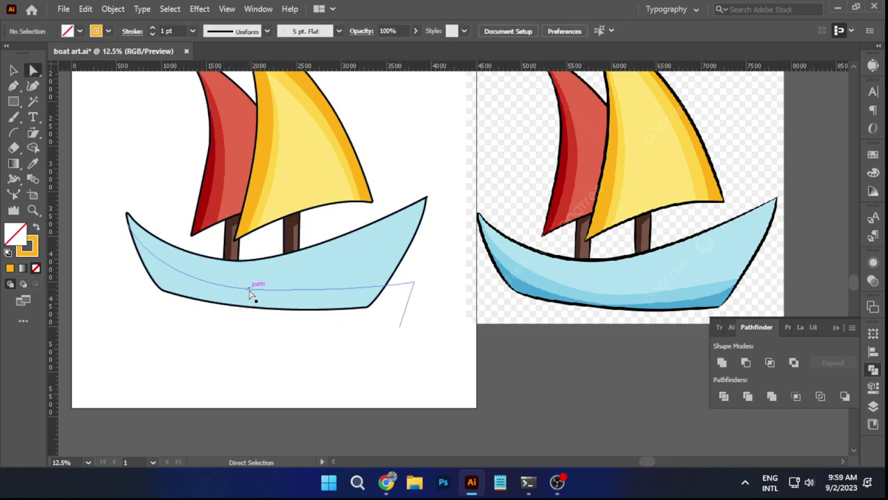
pyautogui.press('Delete')
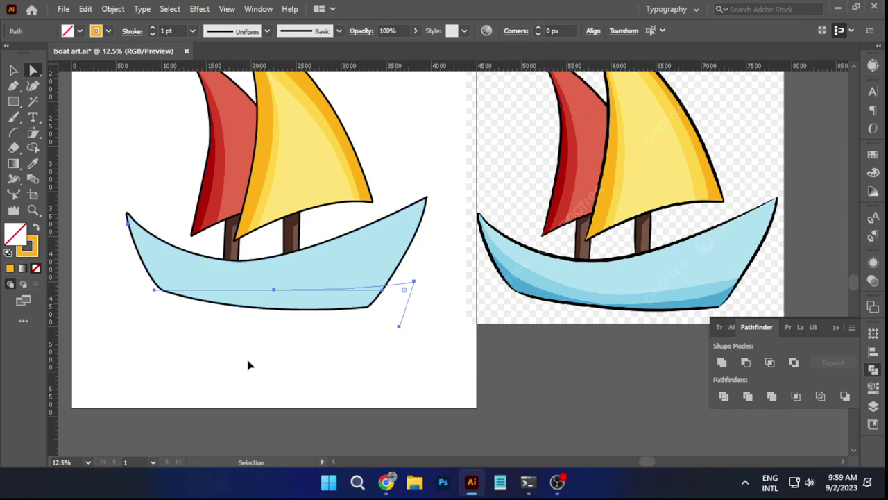
pyautogui.hotkey('ctrl', 'z')
pyautogui.click(249, 370)
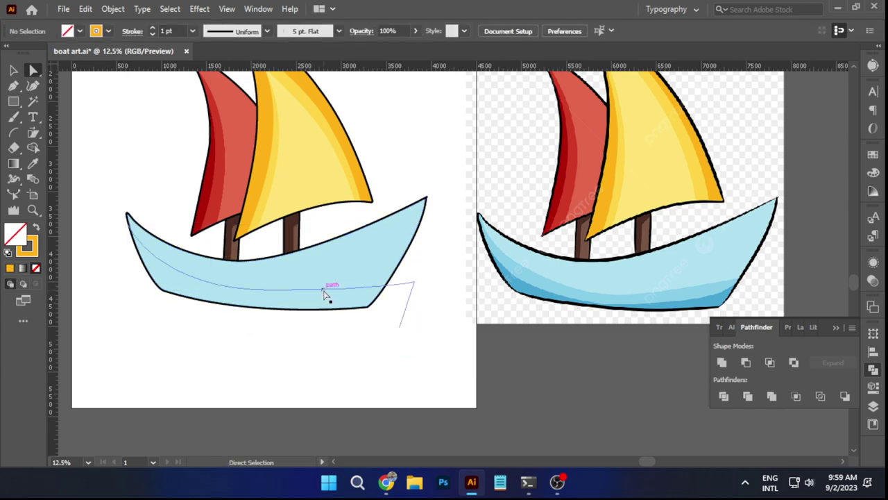
# Cut the hull's shading curve, isolate the light blue hull path, and paste the curve in place inside it.
pyautogui.click(14, 70)
pyautogui.click(289, 291)
pyautogui.hotkey('ctrl', 'z')
pyautogui.click(292, 287)
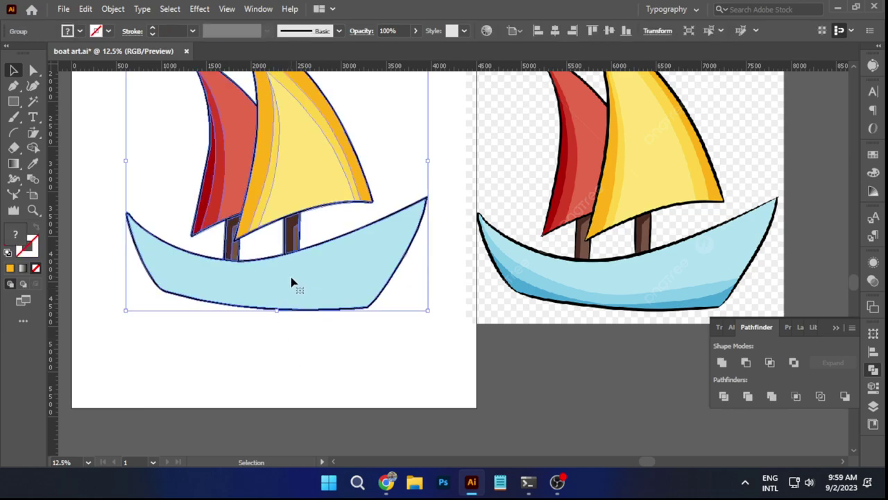
pyautogui.doubleClick(291, 286)
pyautogui.rightClick(290, 285)
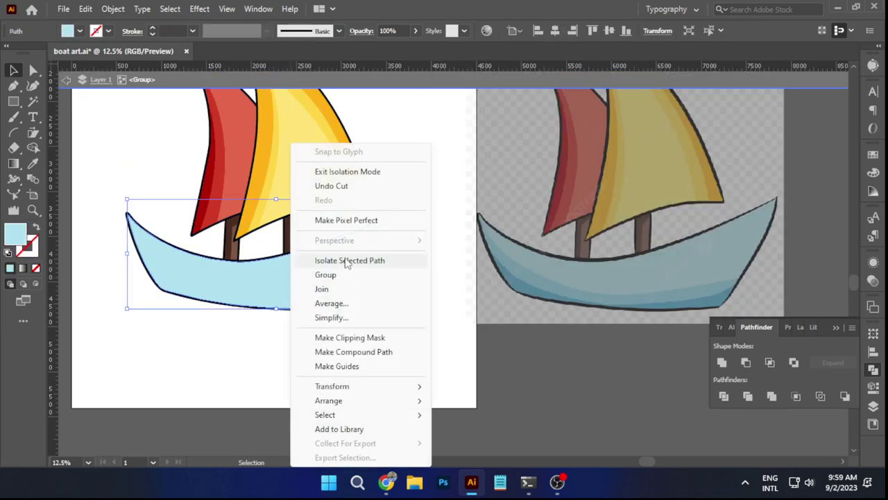
pyautogui.click(347, 260)
pyautogui.hotkey('ctrl', 'v')
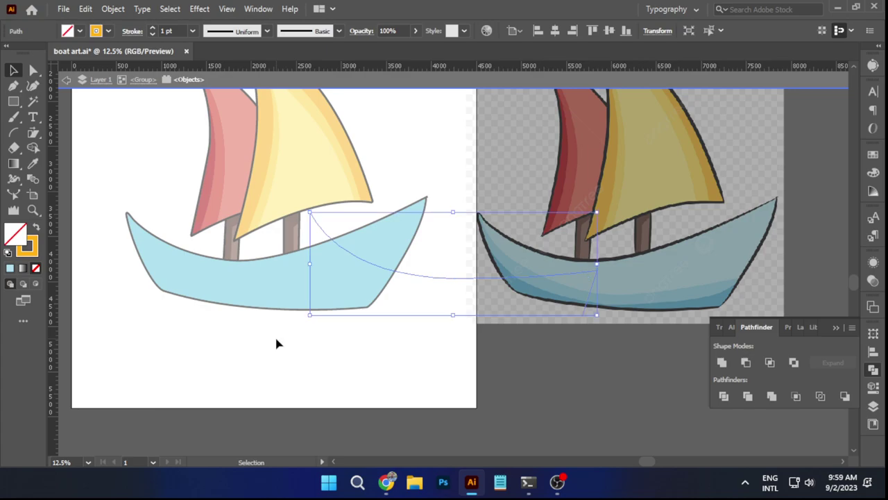
pyautogui.hotkey('ctrl', 'z')
pyautogui.press('v')
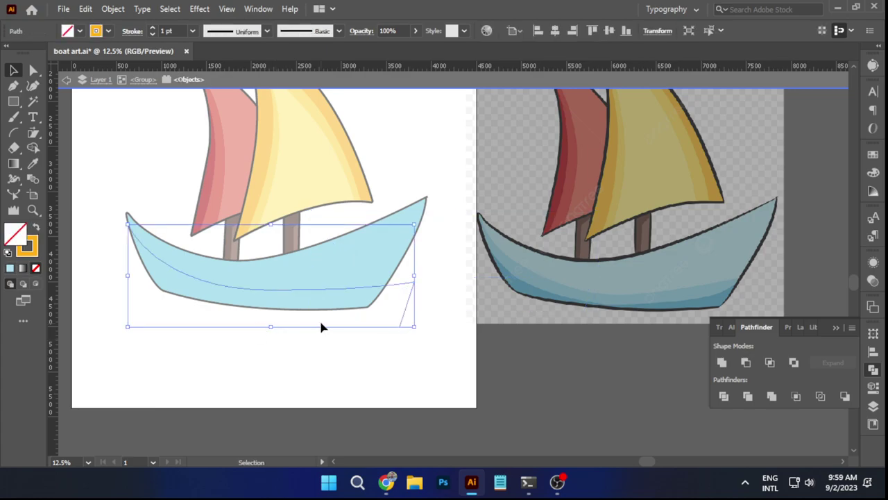
# Continue the shading curve with the Pen tool below and around the hull's left side, closing it at its starting point near the left tip.
pyautogui.click(14, 85)
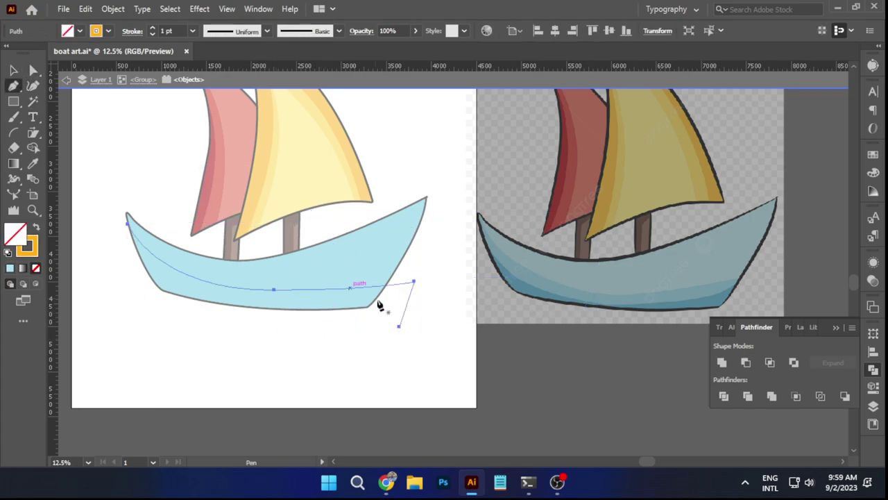
pyautogui.click(400, 326)
pyautogui.moveTo(239, 352); pyautogui.dragTo(165, 356)
pyautogui.click(150, 350)
pyautogui.click(109, 276)
pyautogui.click(95, 230)
pyautogui.click(126, 223)
# Select the closed shading shape together with the hull and remove the area outside the hull with the Shape Builder.
pyautogui.click(32, 71)
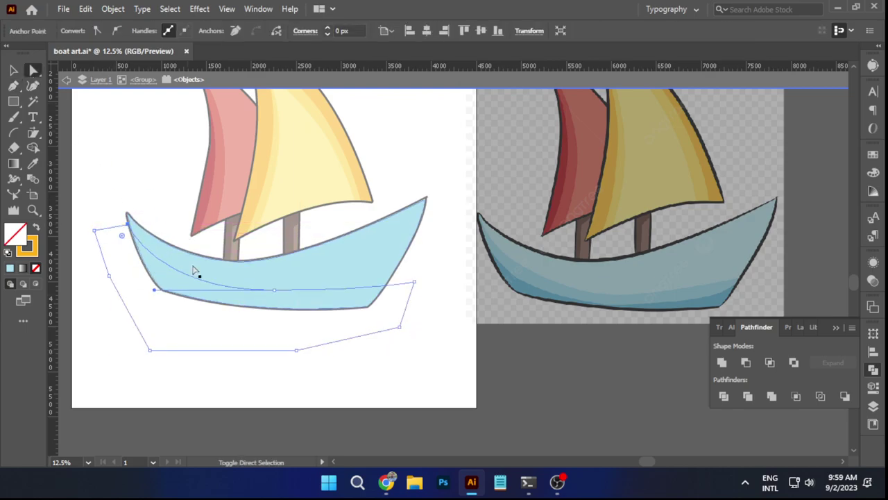
pyautogui.click(213, 278)
pyautogui.click(33, 147)
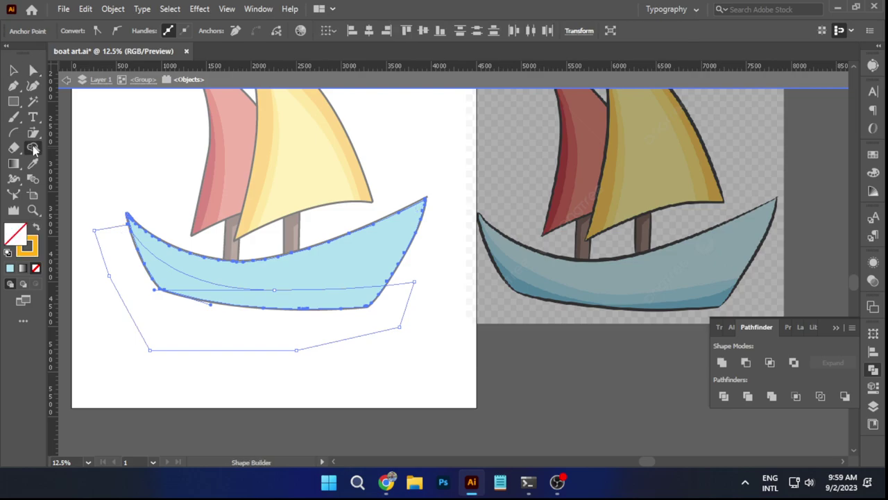
pyautogui.keyDown('alt'); pyautogui.click(184, 329); pyautogui.keyUp('alt')
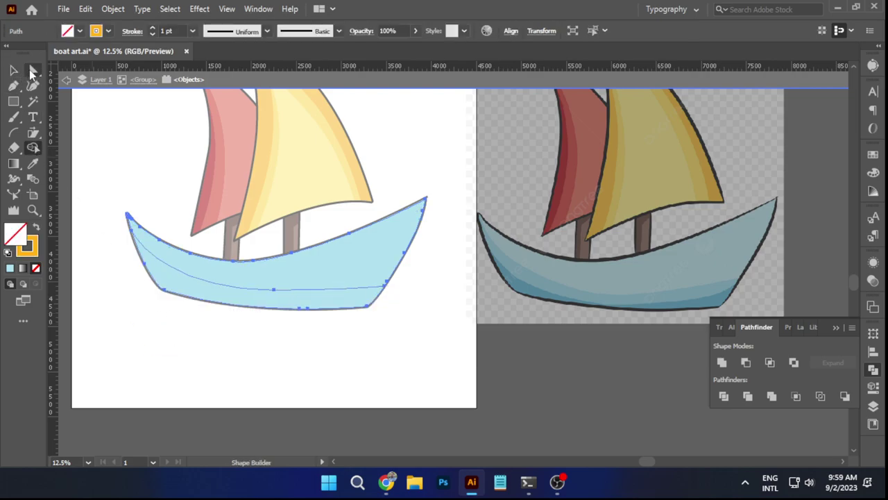
# Fill the trimmed shading shape along the hull's lower part with the medium blue sampled from the reference boat.
pyautogui.click(33, 71)
pyautogui.click(194, 332)
pyautogui.click(195, 283)
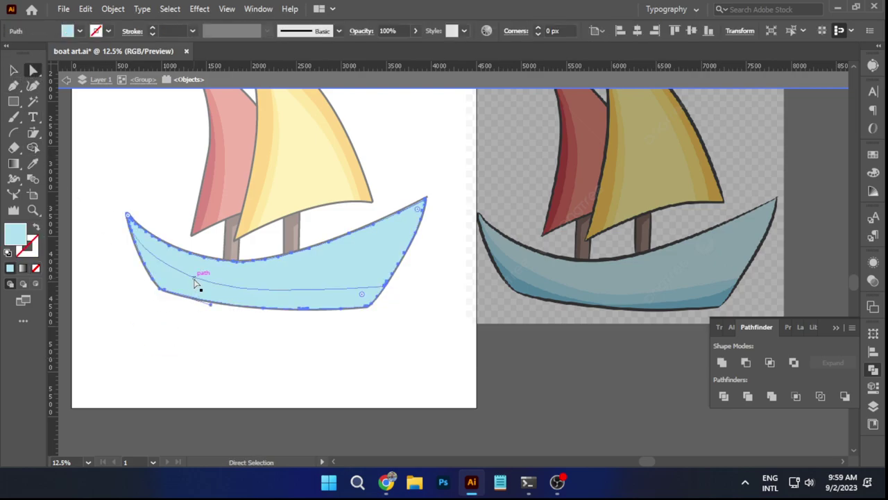
pyautogui.click(205, 338)
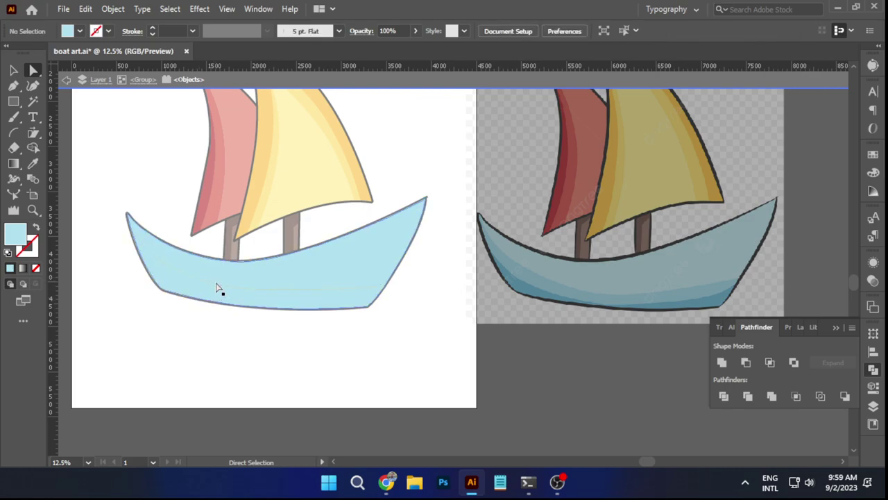
pyautogui.click(219, 288)
pyautogui.click(12, 71)
pyautogui.click(218, 396)
pyautogui.click(223, 289)
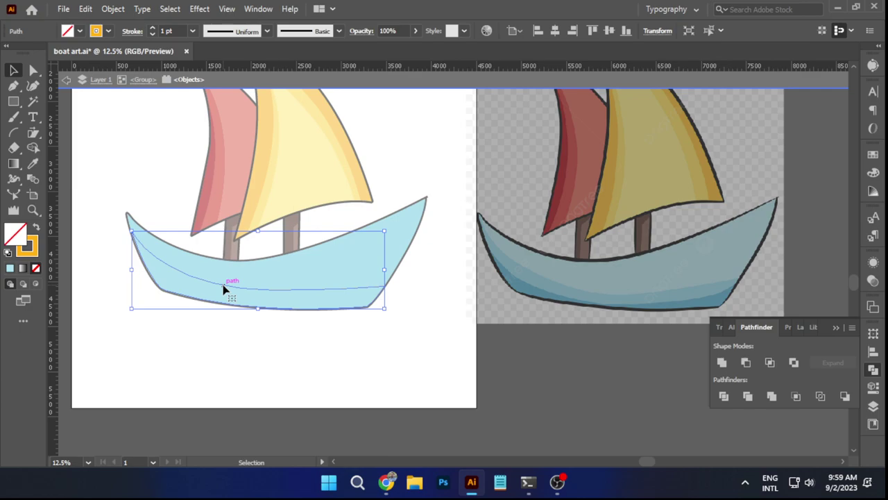
pyautogui.click(32, 164)
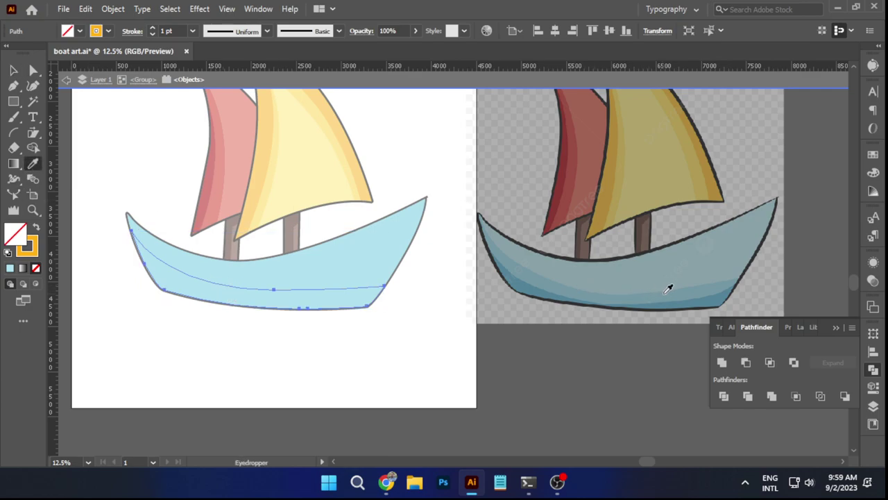
pyautogui.click(666, 291)
pyautogui.press('v')
pyautogui.click(357, 352)
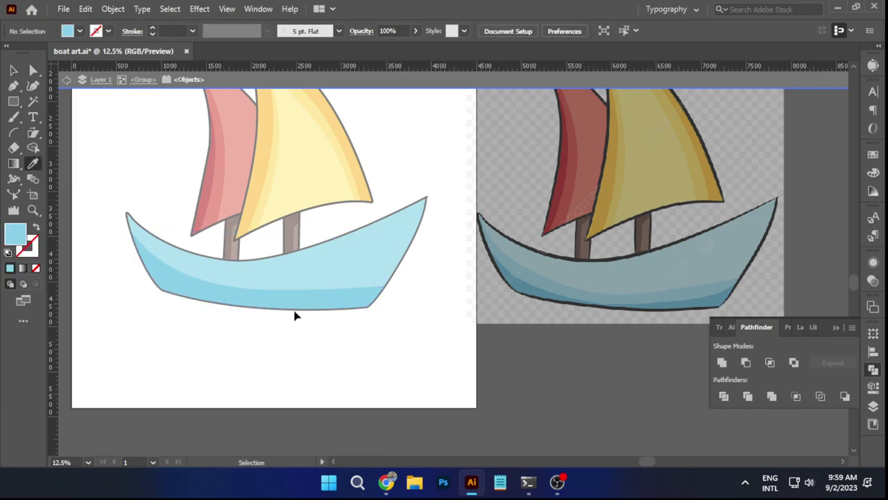
# Duplicate the medium blue shading shape about 158 px lower and rotate the copy slightly counterclockwise.
pyautogui.moveTo(285, 302); pyautogui.dragTo(289, 315)
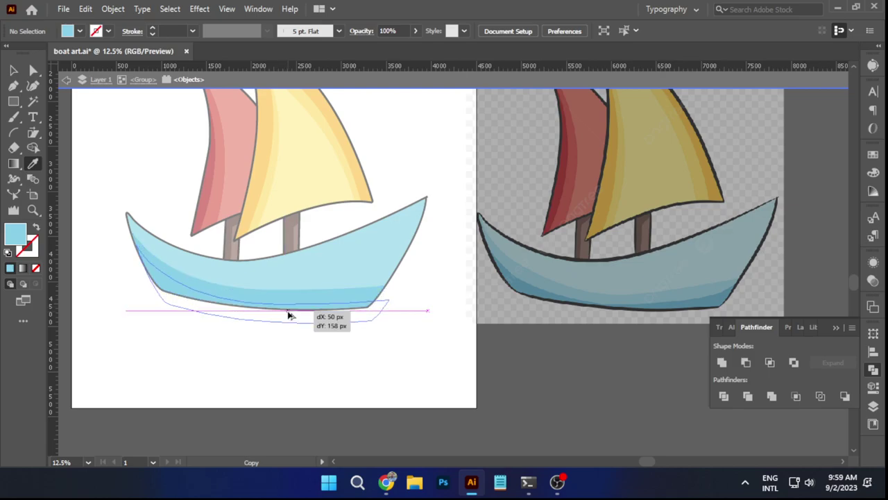
pyautogui.moveTo(290, 315); pyautogui.dragTo(289, 314)
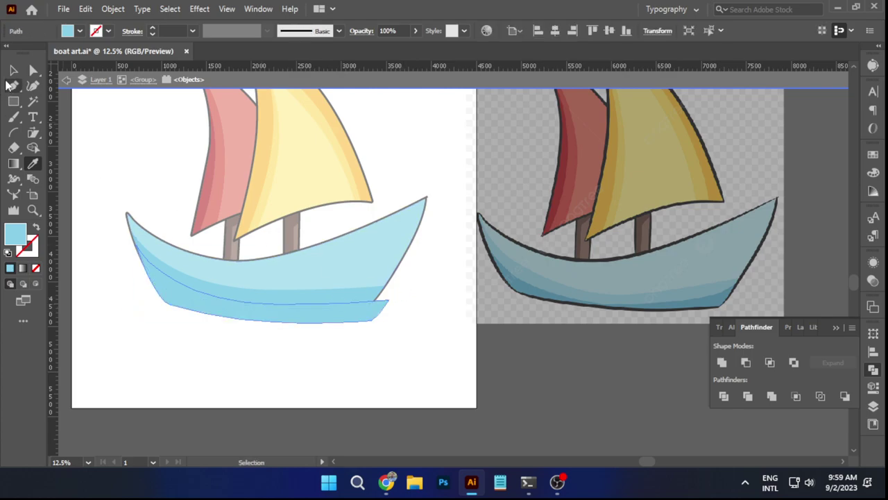
pyautogui.click(14, 70)
pyautogui.moveTo(394, 242); pyautogui.dragTo(390, 233)
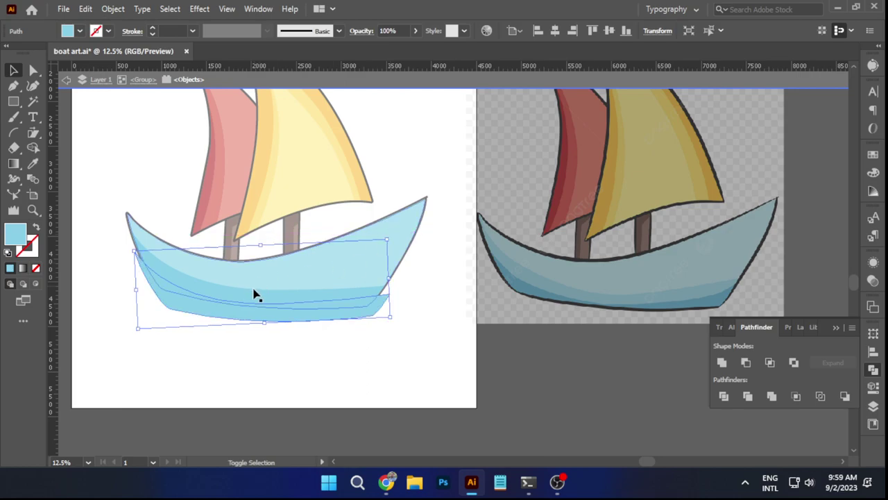
# Select both shading shapes and remove the copy's area outside the hull with the Shape Builder.
pyautogui.keyDown('shift'); pyautogui.click(252, 297); pyautogui.keyUp('shift')
pyautogui.click(33, 148)
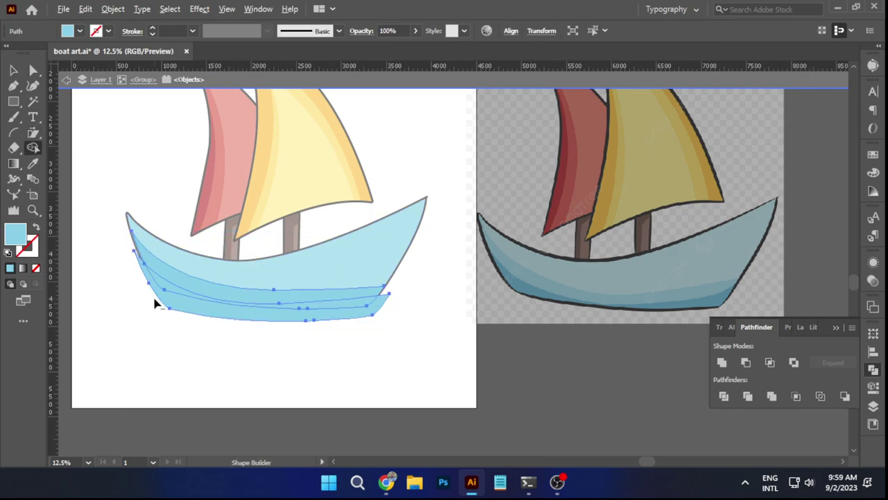
pyautogui.keyDown('alt'); pyautogui.click(183, 307); pyautogui.keyUp('alt')
# Fill the lower shading strip along the hull's bottom edge with the darker blue sampled from the reference boat.
pyautogui.click(33, 70)
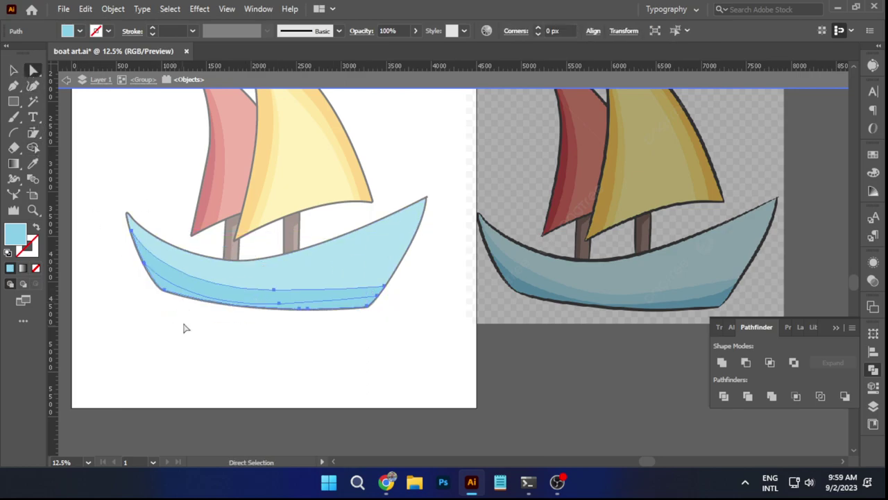
pyautogui.click(185, 329)
pyautogui.click(178, 295)
pyautogui.click(33, 164)
pyautogui.click(697, 297)
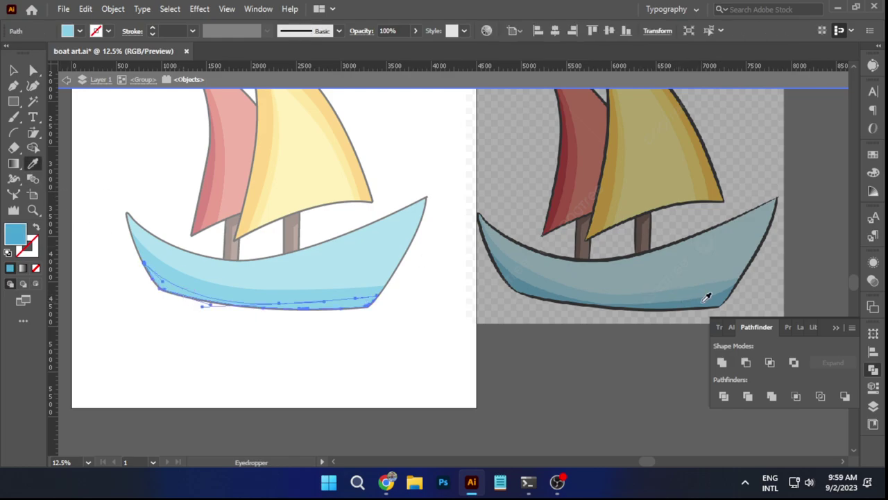
pyautogui.keyDown('ctrl'); pyautogui.click(347, 341); pyautogui.keyUp('ctrl')
# Leave the isolated hull path and the isolated sailboat group.
pyautogui.doubleClick(251, 339)
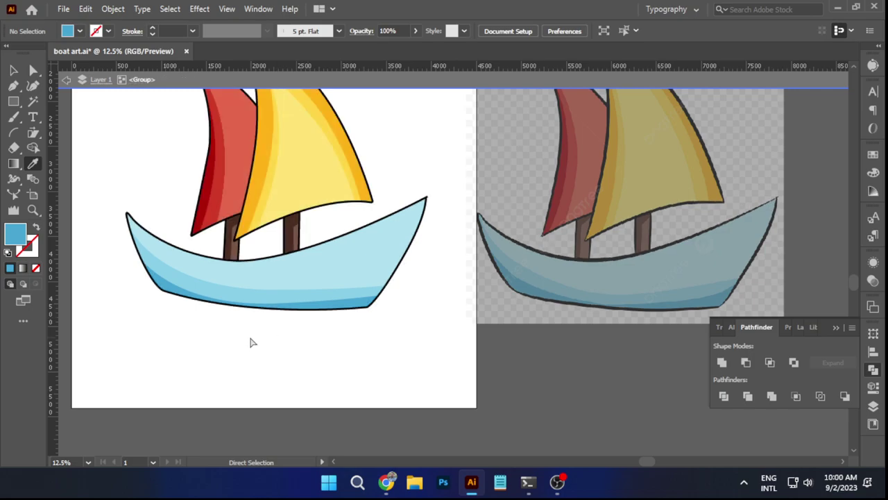
pyautogui.scroll(-1, 250, 341)
pyautogui.moveTo(323, 324); pyautogui.dragTo(265, 335)
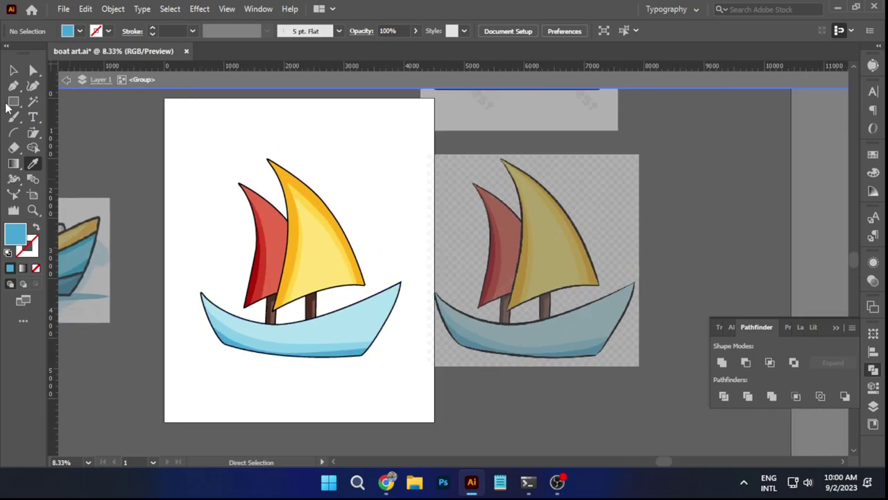
pyautogui.click(12, 81)
pyautogui.click(13, 70)
pyautogui.doubleClick(220, 147)
# Move the sailboat reference image farther right, clear of the artboard, and deselect everything.
pyautogui.moveTo(218, 155); pyautogui.dragTo(418, 420)
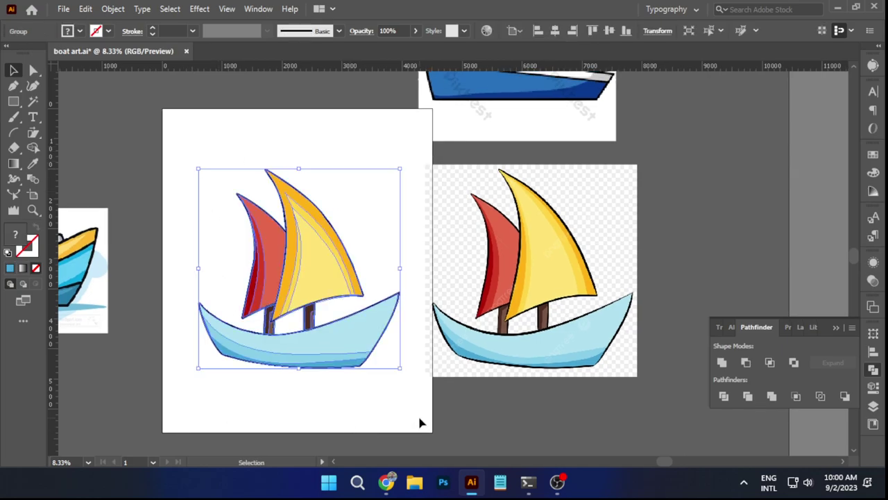
pyautogui.press('a')
pyautogui.press('v')
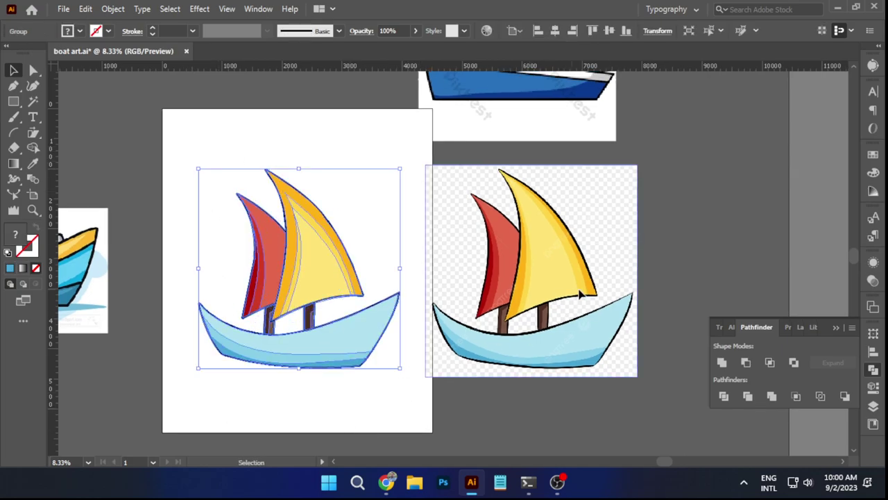
pyautogui.moveTo(574, 288); pyautogui.dragTo(659, 285)
pyautogui.click(457, 277)
# Hide the Pathfinder options and show the Character settings.
pyautogui.press('a')
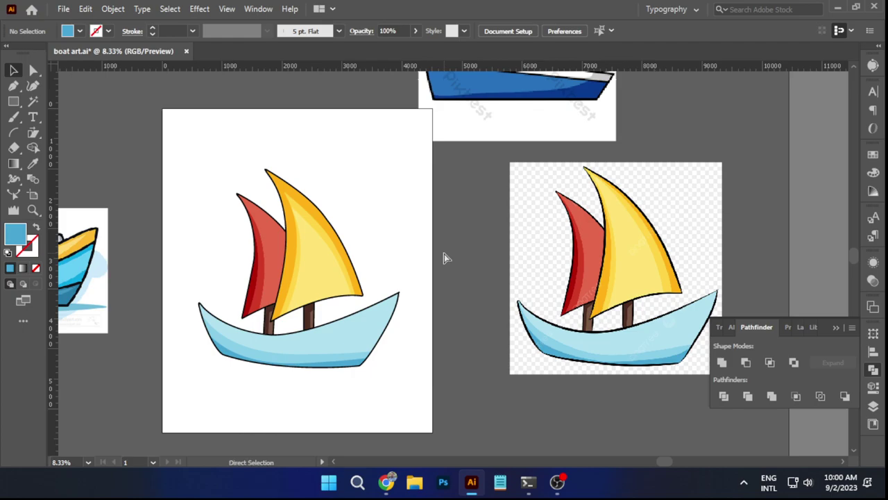
pyautogui.hotkey('ctrl', 'shift', 'F9')
pyautogui.hotkey('ctrl', 't')
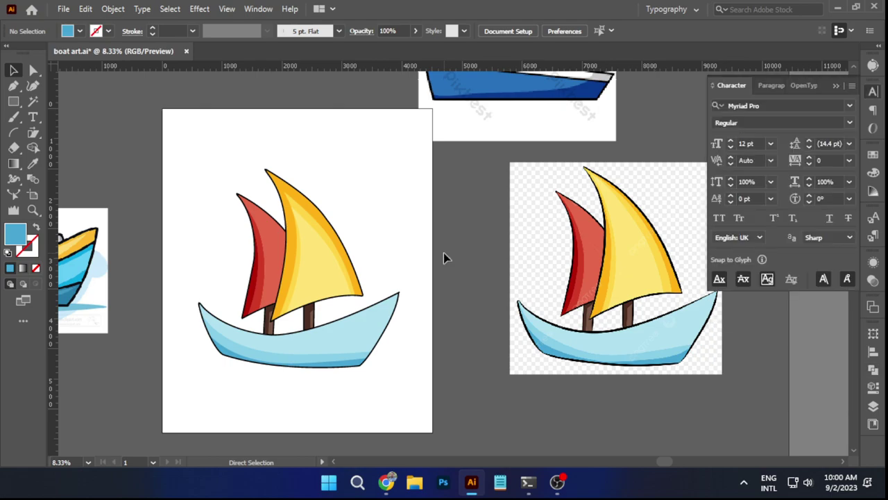